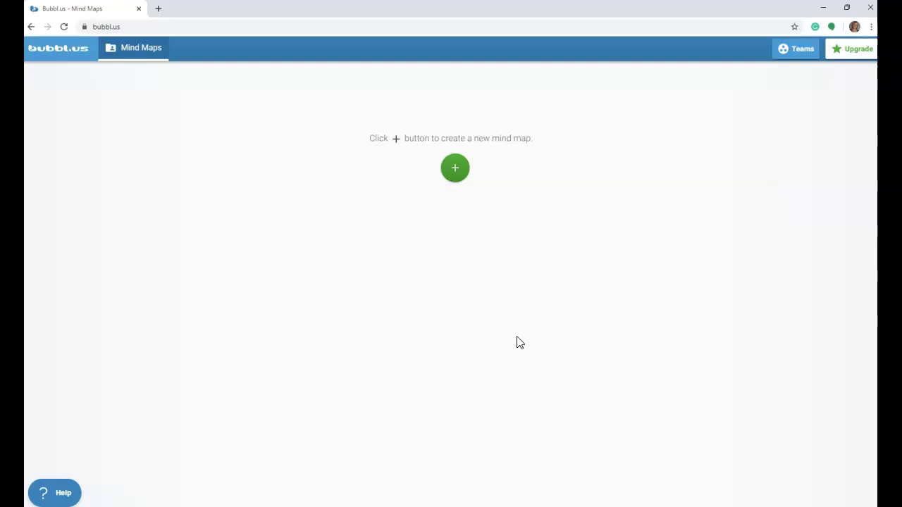
pyautogui.click(455, 279)
pyautogui.click(423, 248)
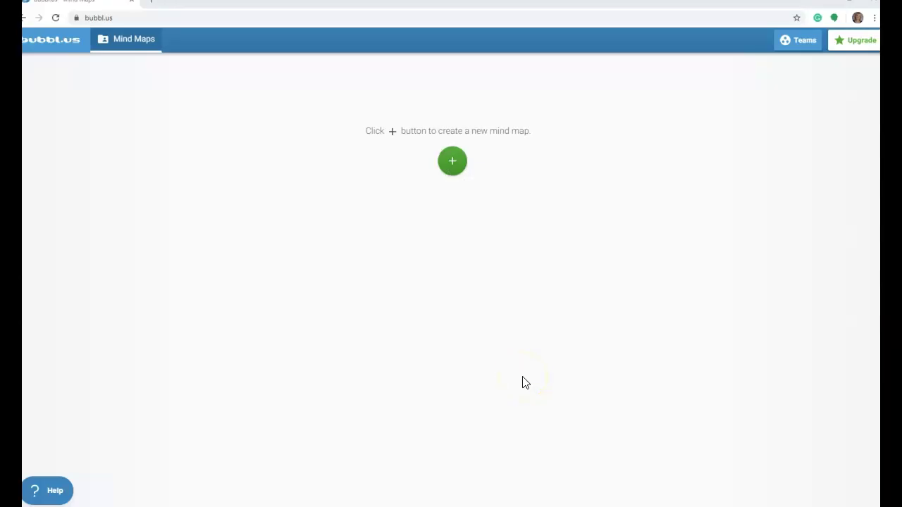
# Create a new mind map and replace the starting bubble's text with "Training Website for XXX"
pyautogui.click(452, 169)
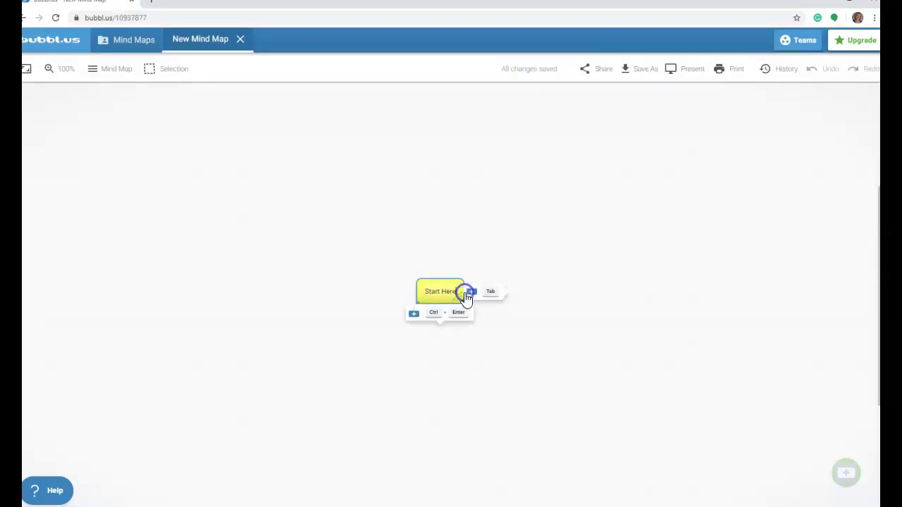
pyautogui.click(462, 298)
pyautogui.moveTo(467, 300); pyautogui.dragTo(430, 300)
pyautogui.click(662, 377)
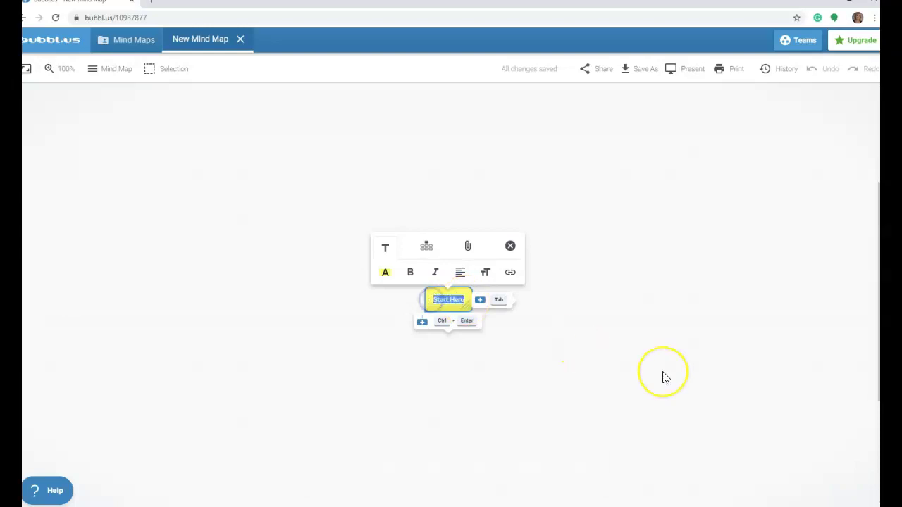
pyautogui.write('Tra')
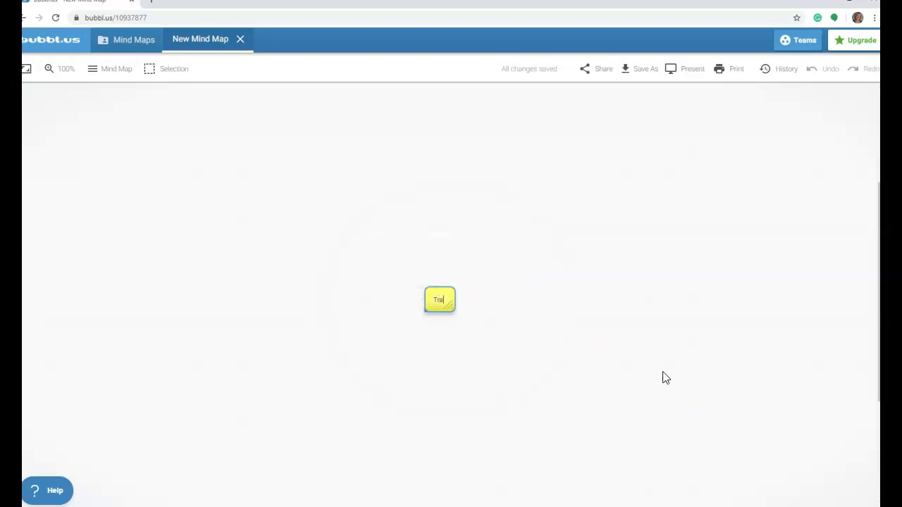
pyautogui.write('ining ')
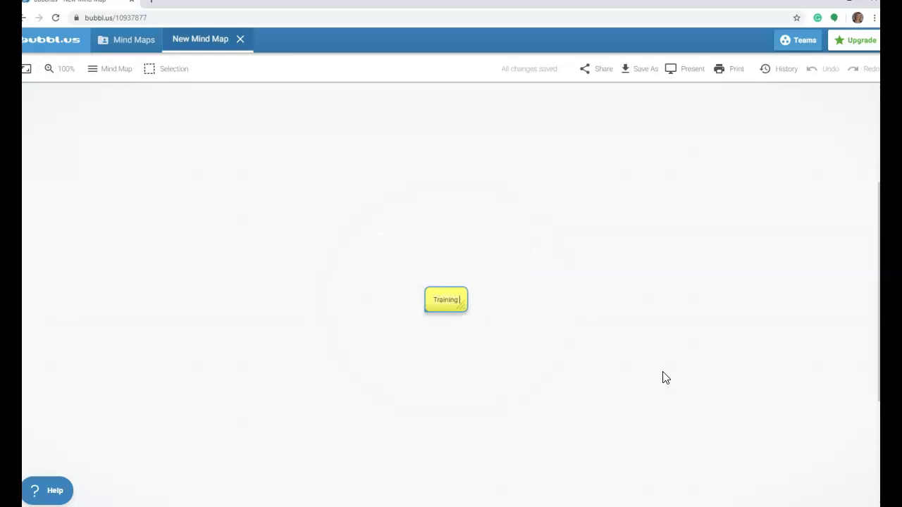
pyautogui.write('Website')
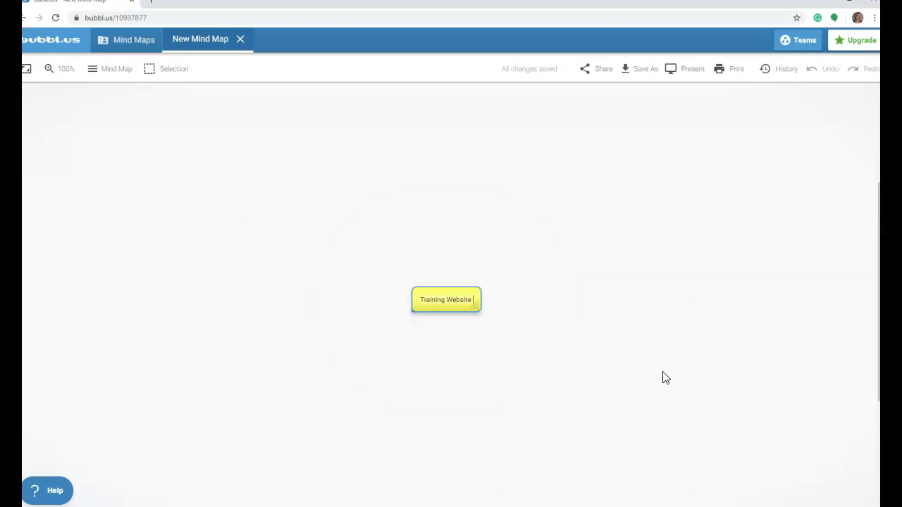
pyautogui.write('for')
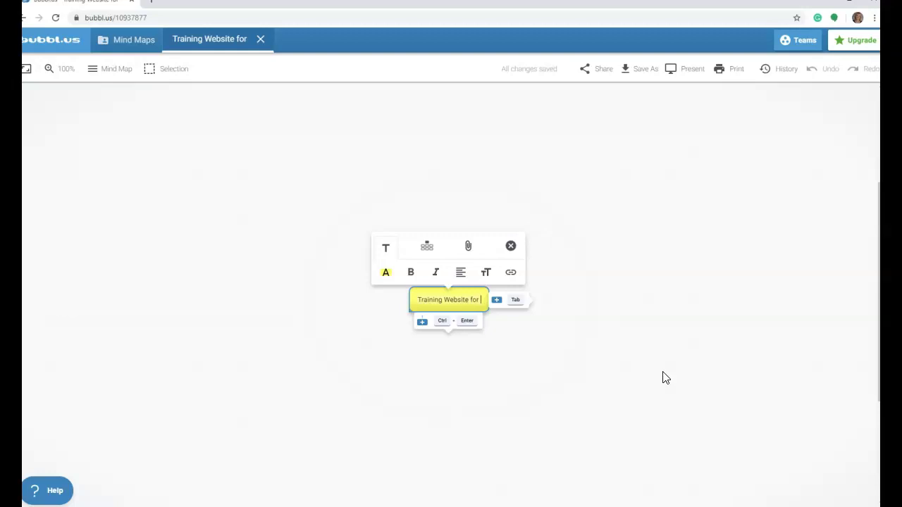
pyautogui.write('XXX')
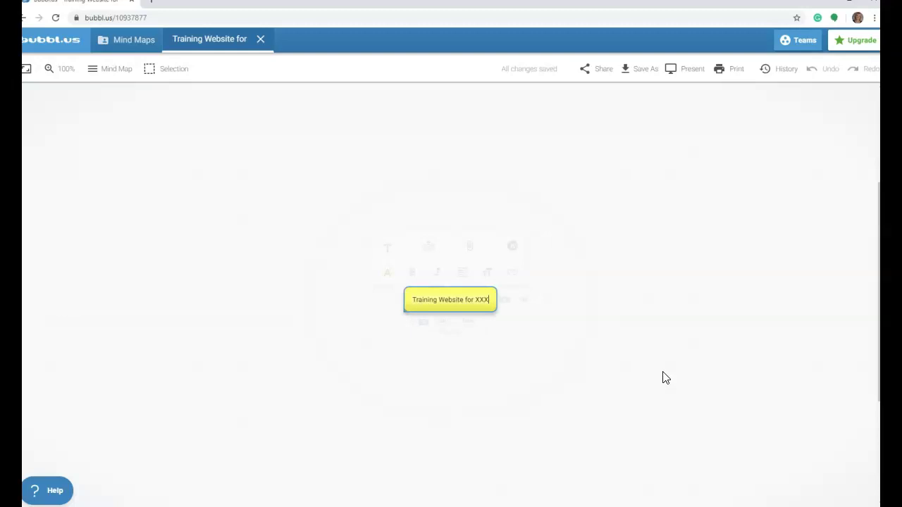
# Enlarge the "Training Website for XXX" bubble and move it higher on the canvas
pyautogui.click(442, 296)
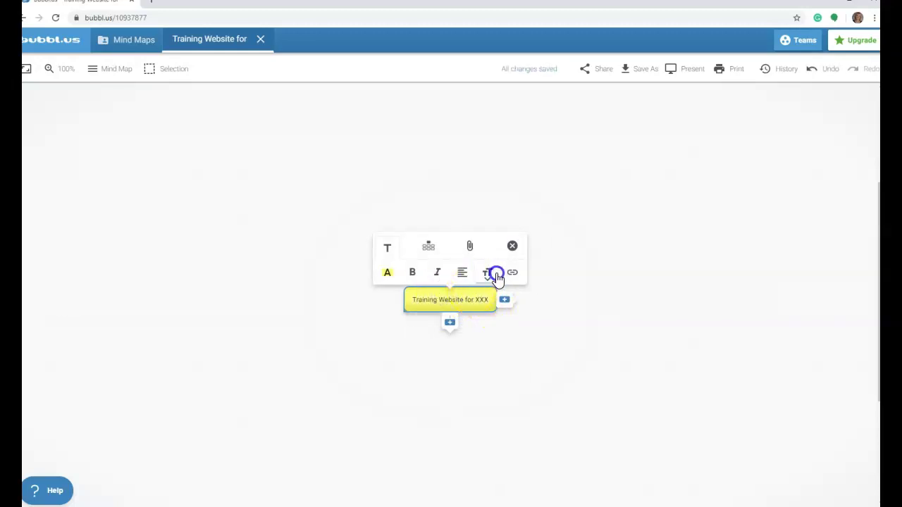
pyautogui.click(506, 350)
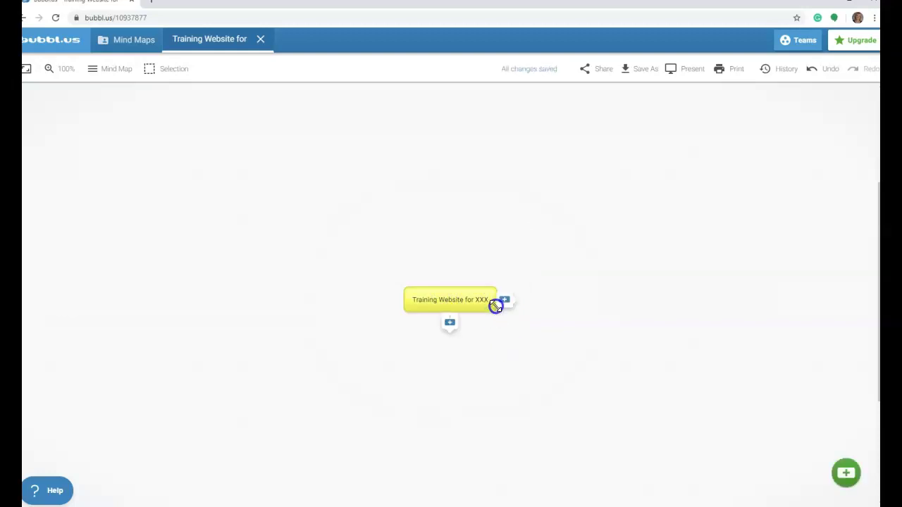
pyautogui.moveTo(495, 307); pyautogui.dragTo(527, 366)
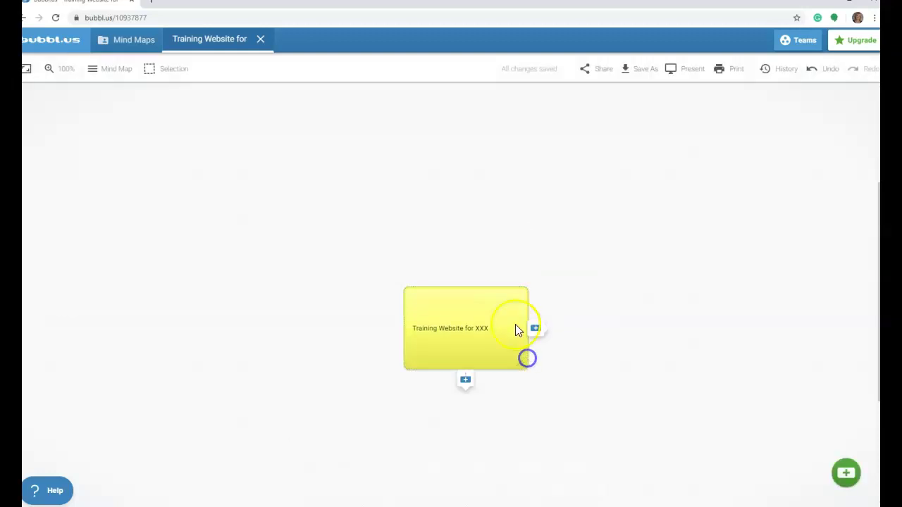
pyautogui.moveTo(516, 298); pyautogui.dragTo(469, 135)
# Make the whole text "Training Website for XXX" bold
pyautogui.doubleClick(437, 171)
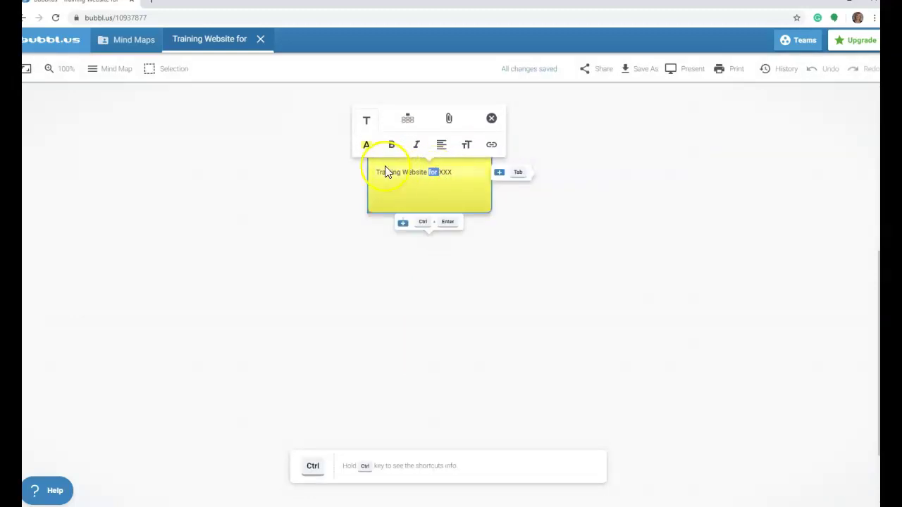
pyautogui.moveTo(378, 172); pyautogui.dragTo(460, 175)
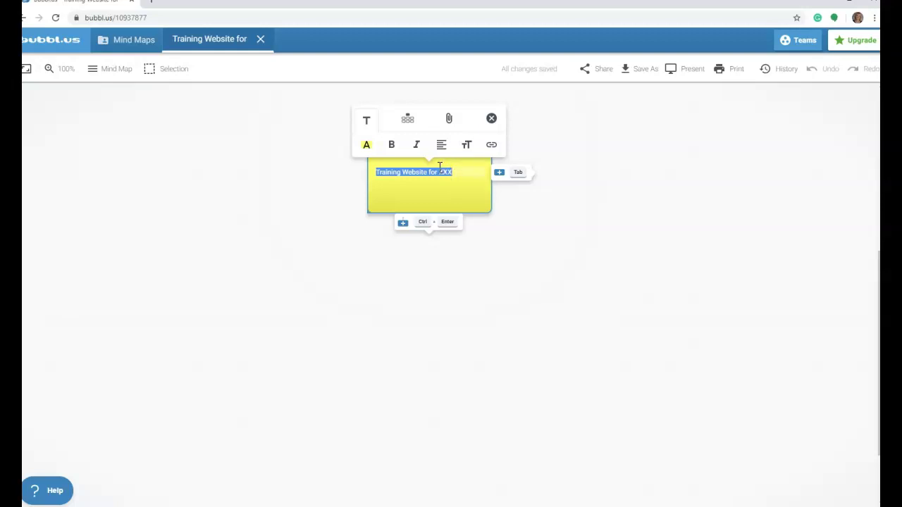
pyautogui.click(392, 146)
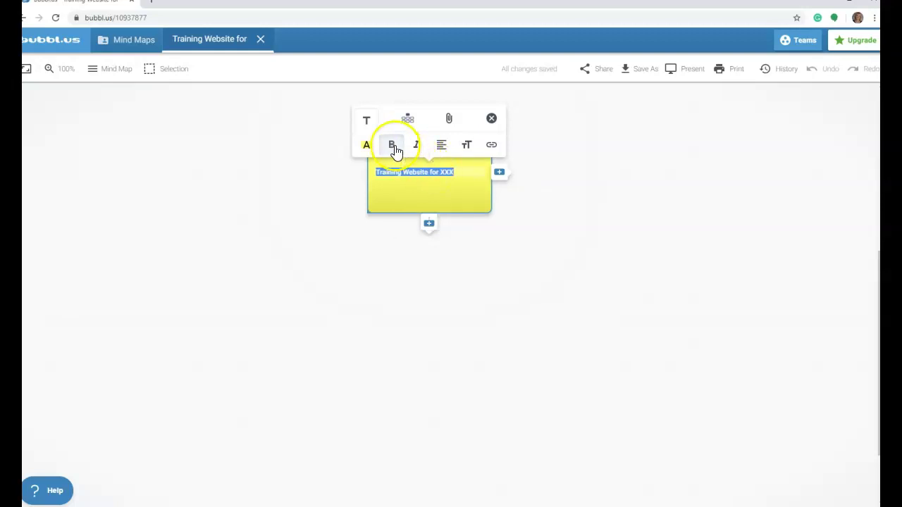
pyautogui.click(367, 146)
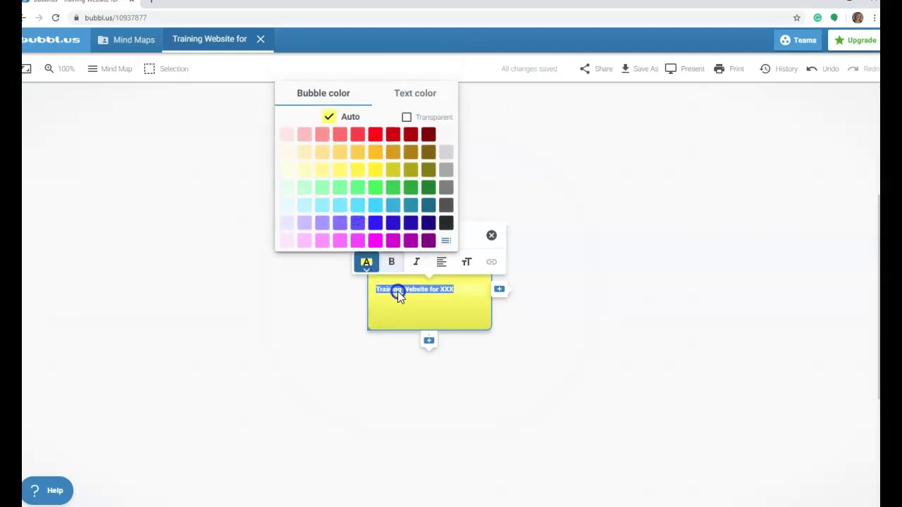
pyautogui.click(441, 291)
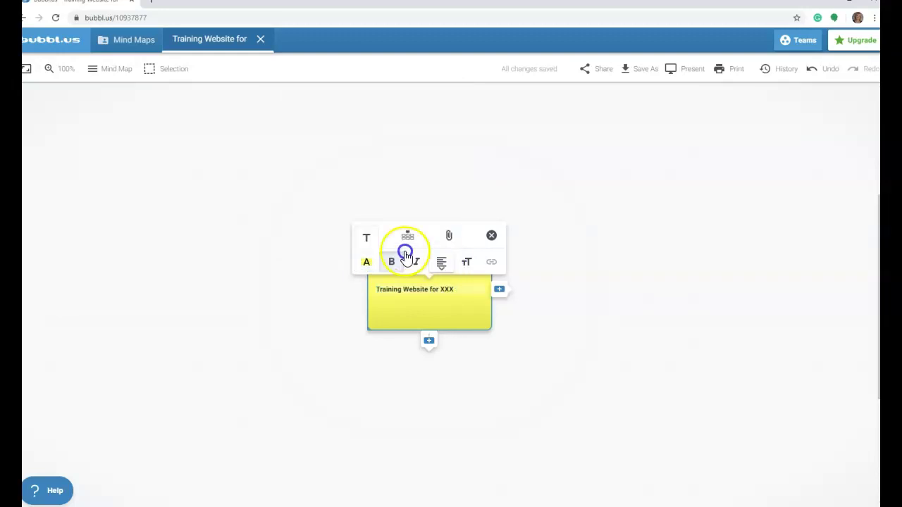
pyautogui.click(372, 237)
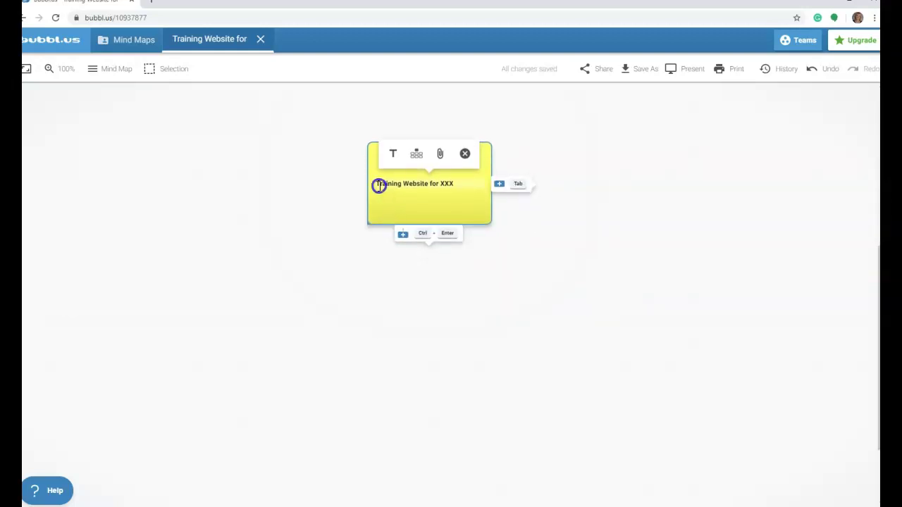
# Set the font size of the whole "Training Website for XXX" text to +3
pyautogui.moveTo(378, 185)
pyautogui.mouseDown()
pyautogui.moveTo(457, 185)
pyautogui.moveTo(374, 185)
pyautogui.mouseUp()
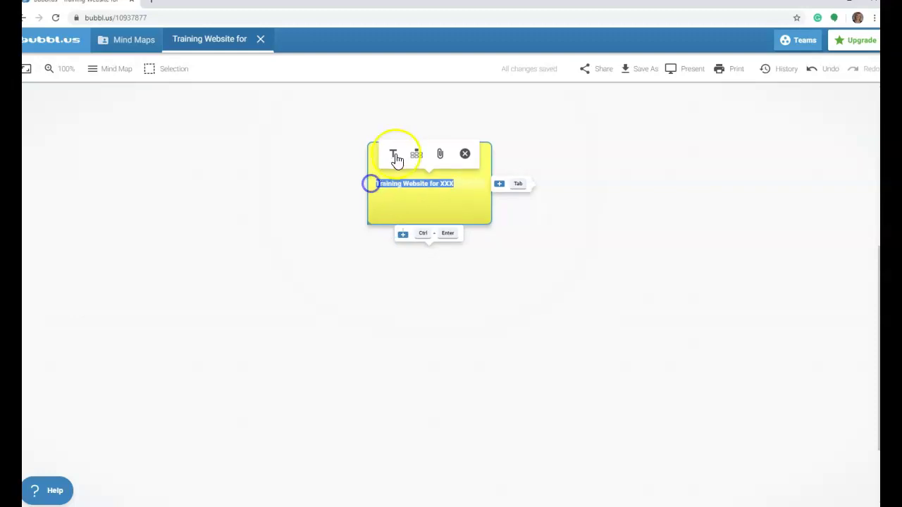
pyautogui.click(393, 155)
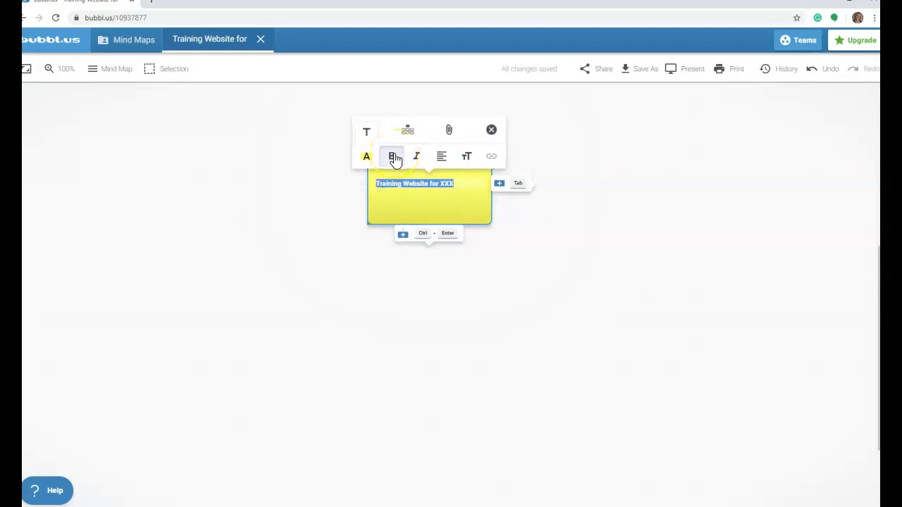
pyautogui.click(393, 156)
pyautogui.click(466, 157)
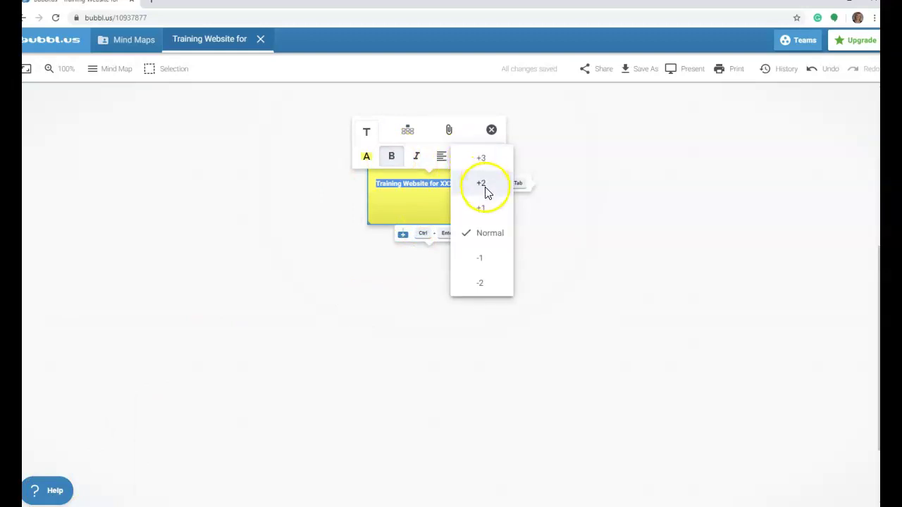
pyautogui.click(482, 162)
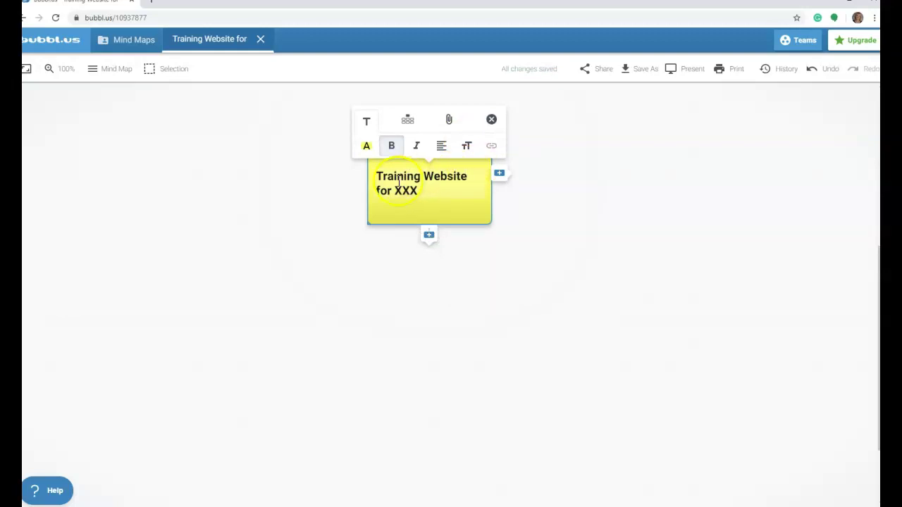
# Center-align the text inside the "Training Website for XXX" bubble
pyautogui.moveTo(374, 176); pyautogui.dragTo(423, 191)
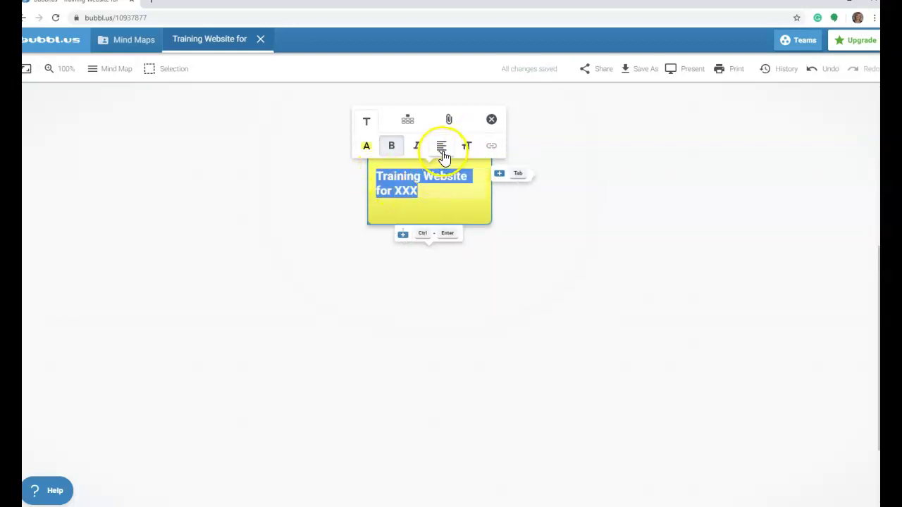
pyautogui.click(441, 148)
pyautogui.click(444, 176)
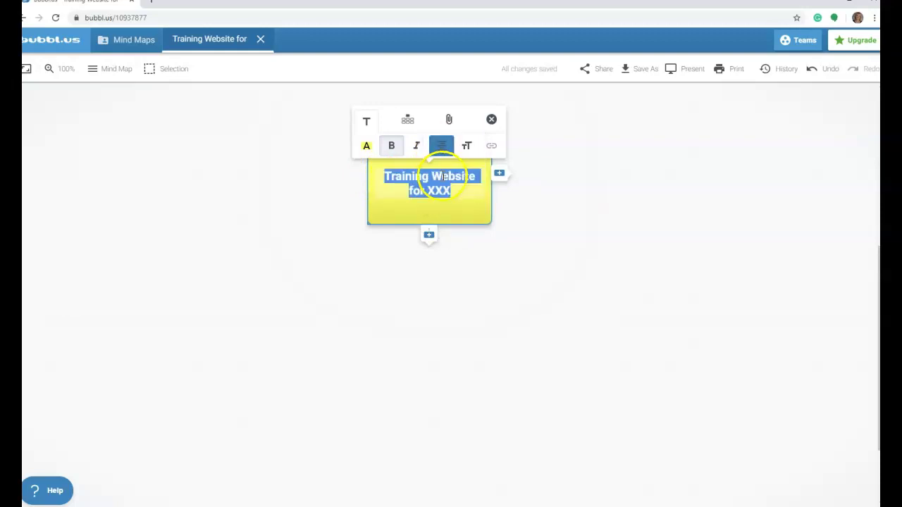
pyautogui.click(533, 235)
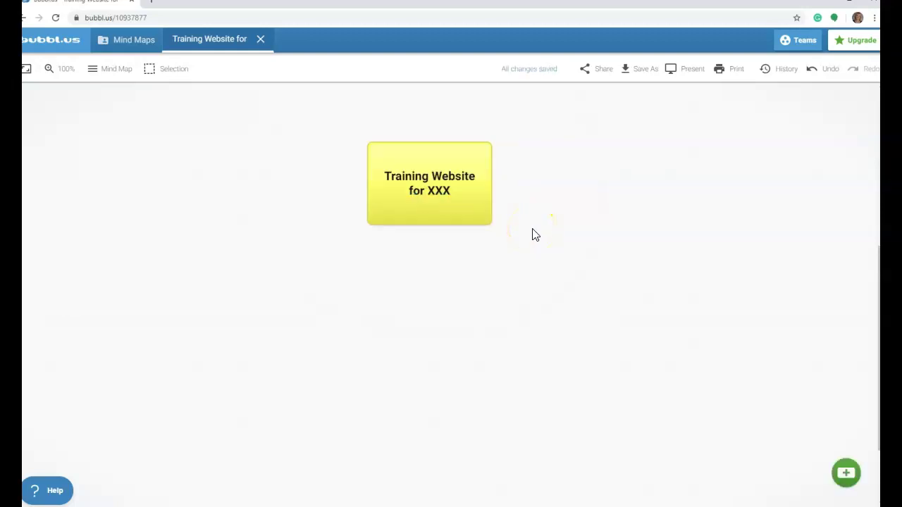
# Add a child bubble beneath the "Training Website for XXX" bubble
pyautogui.moveTo(432, 217)
pyautogui.click(429, 235)
pyautogui.click(431, 178)
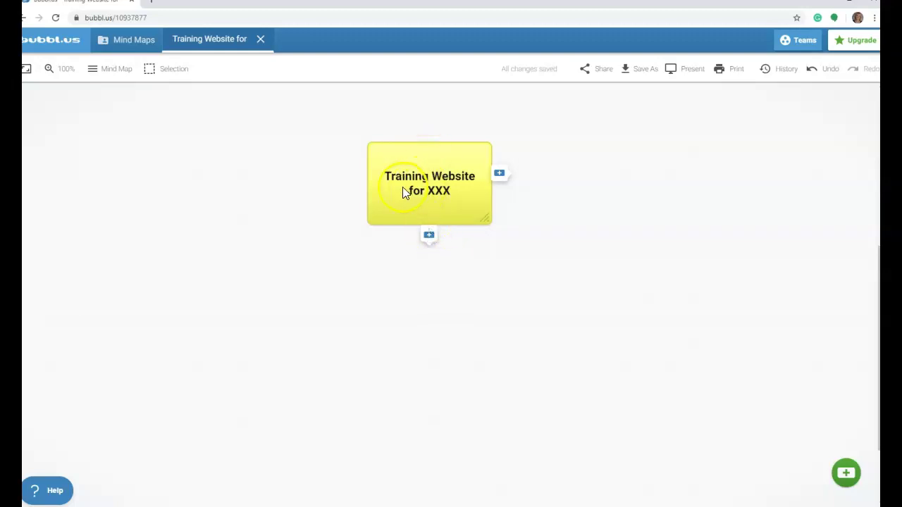
pyautogui.click(429, 237)
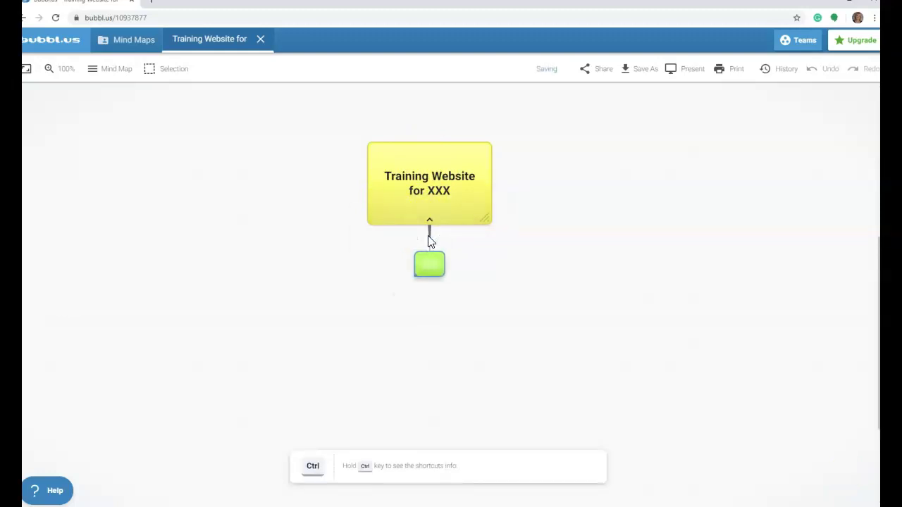
# Enter "New Hire Orientation", "Assignment 3" and "Prezi" on three separate lines in the new child bubble
pyautogui.click(429, 268)
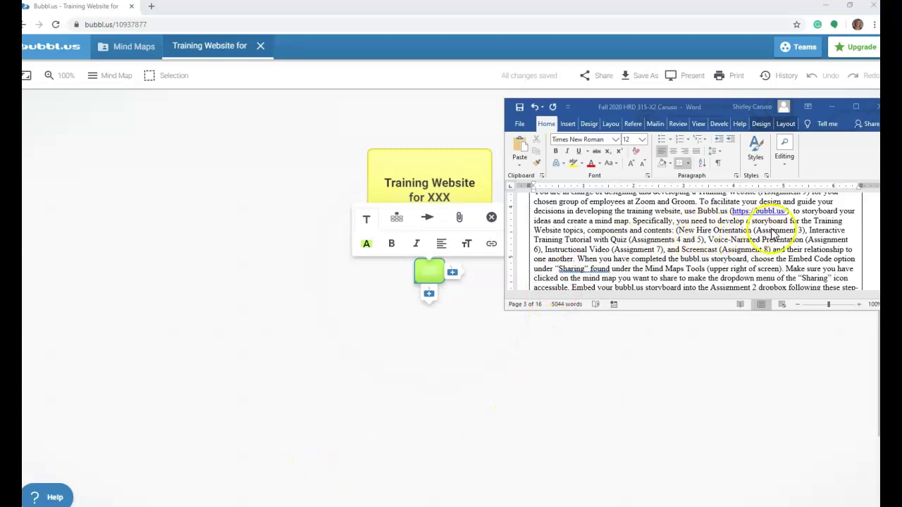
pyautogui.click(428, 270)
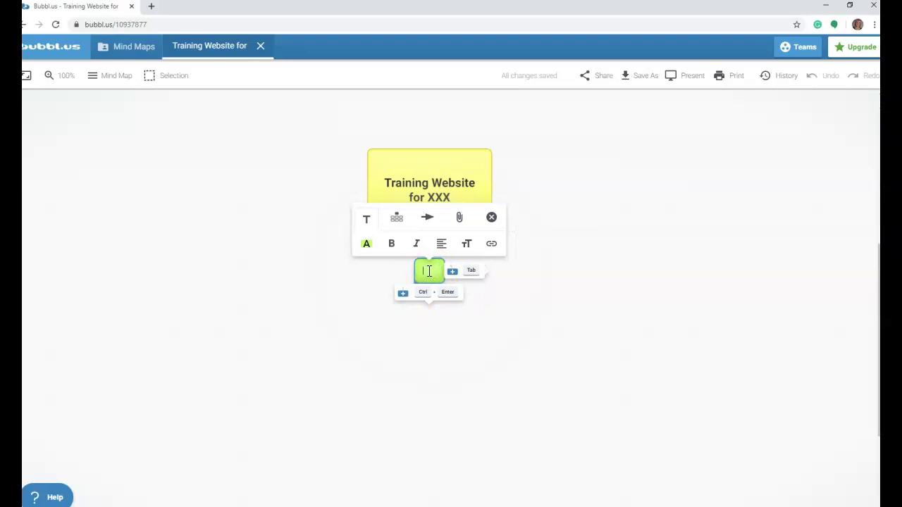
pyautogui.write('New Hir')
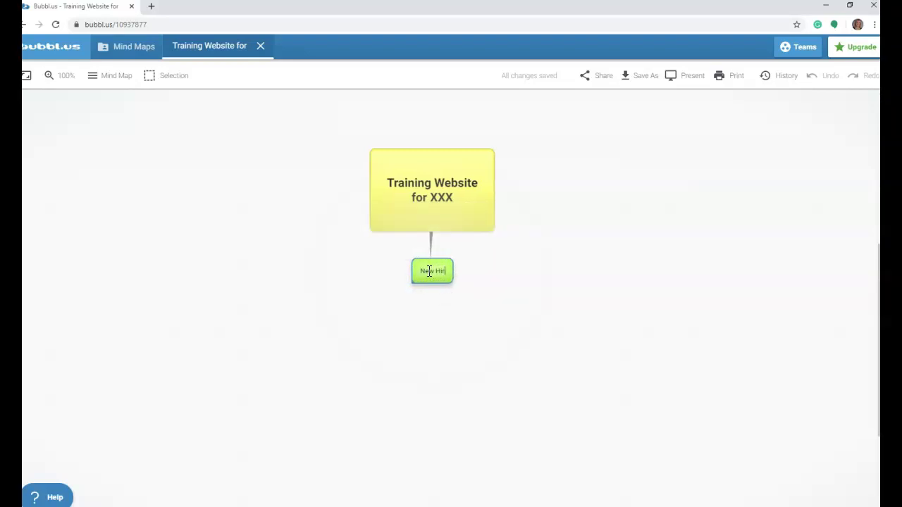
pyautogui.write('e Orientation')
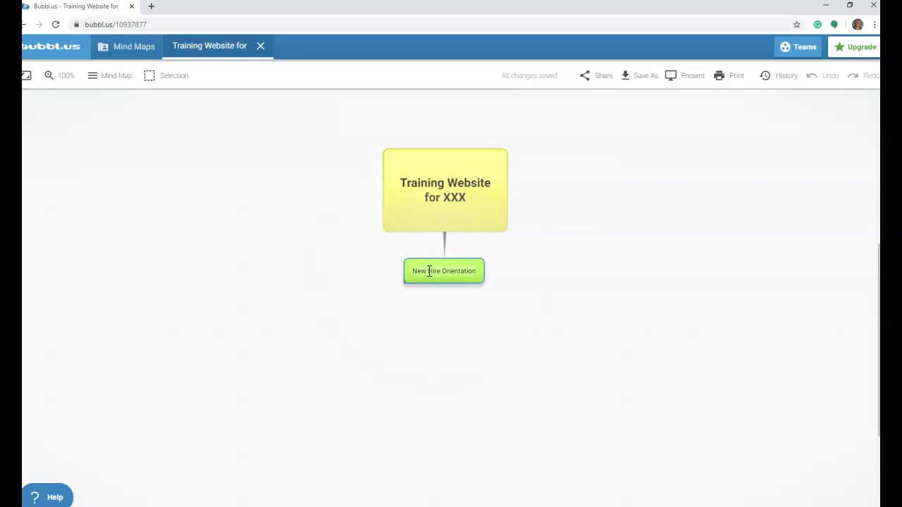
pyautogui.press('Return')
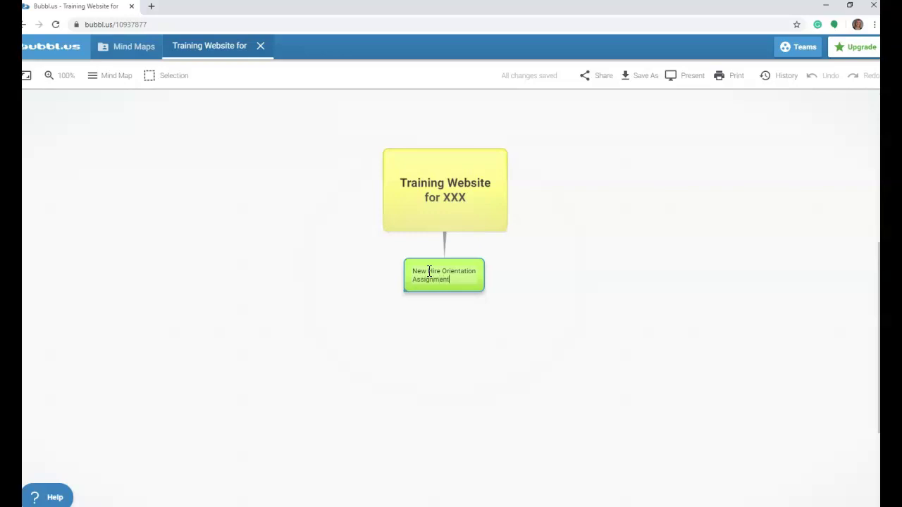
pyautogui.write('Assignment 3')
pyautogui.press('Return')
pyautogui.write('Prezi')
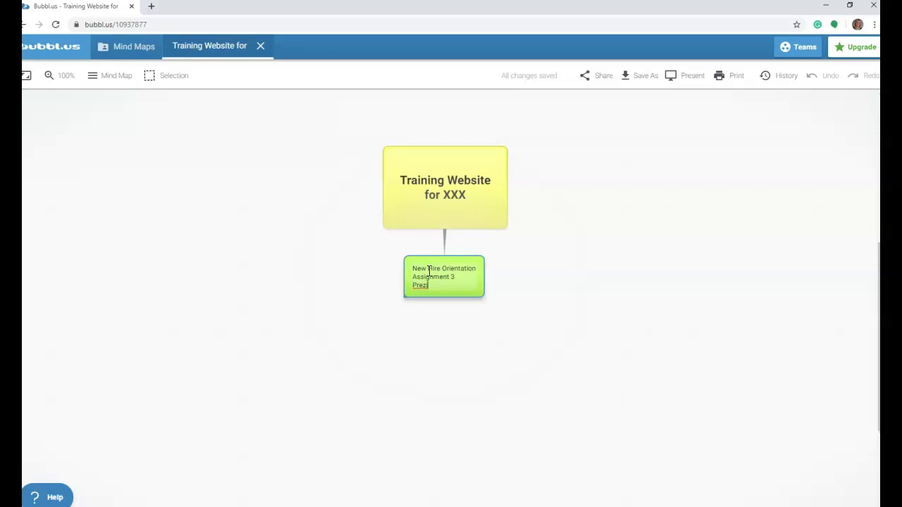
# Change the bubble color of the "New Hire Orientation" bubble to light purple
pyautogui.click(428, 271)
pyautogui.click(447, 288)
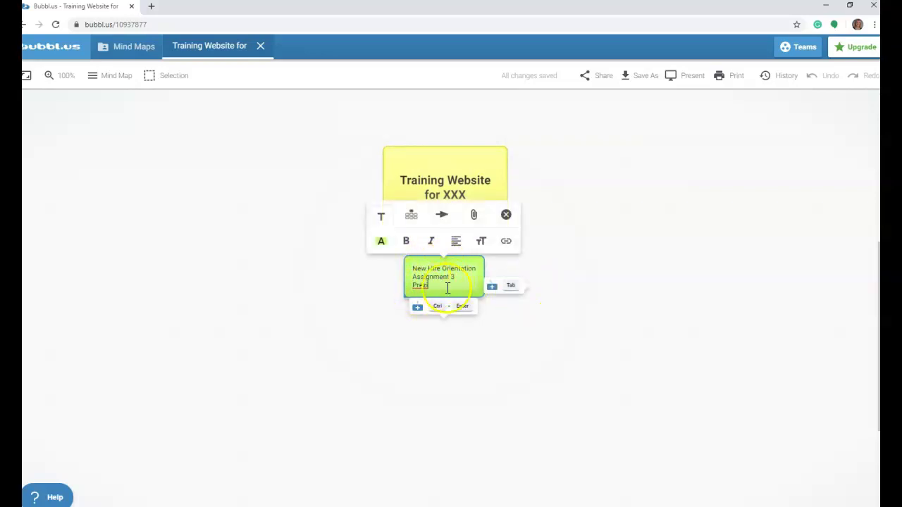
pyautogui.click(382, 246)
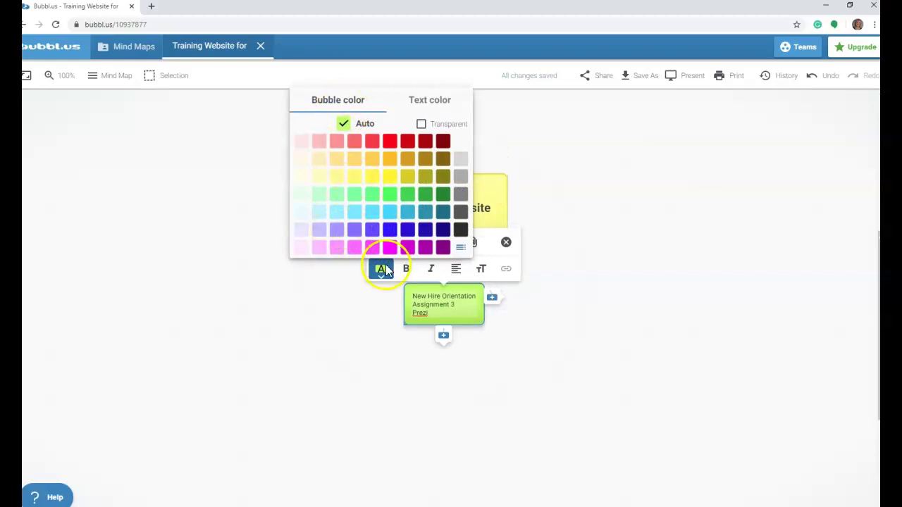
pyautogui.click(337, 231)
pyautogui.click(561, 346)
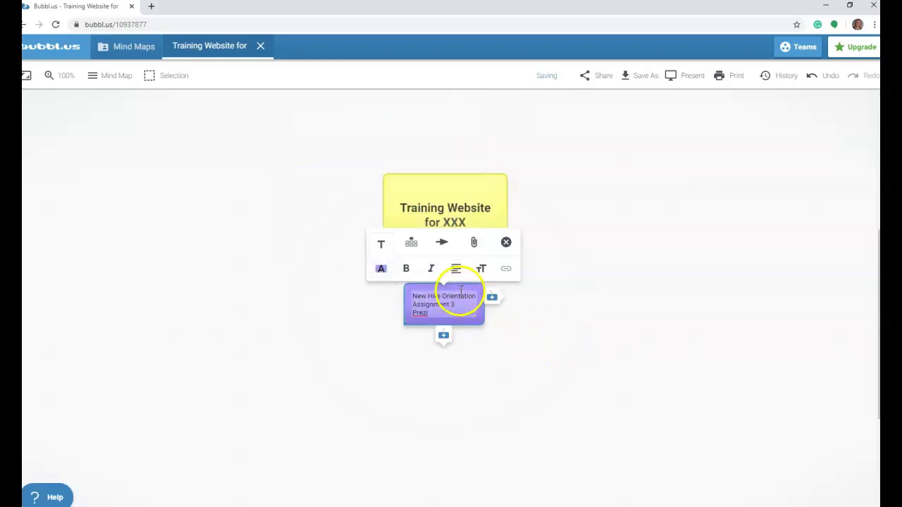
# Move the "New Hire Orientation" bubble to the lower left of the "Training Website for XXX" bubble
pyautogui.click(582, 324)
pyautogui.moveTo(460, 264); pyautogui.dragTo(269, 265)
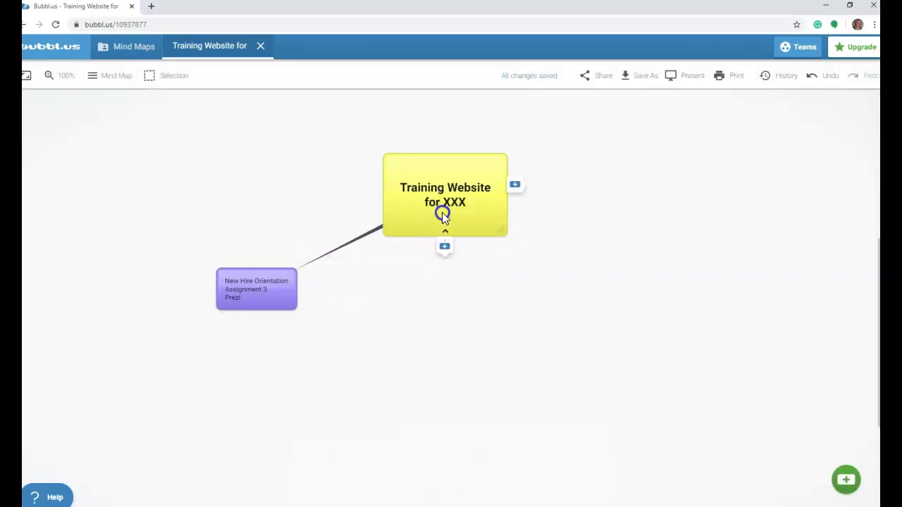
# Add a second child bubble beneath the "Training Website for XXX" bubble and change its bubble color to green
pyautogui.click(447, 250)
pyautogui.click(444, 276)
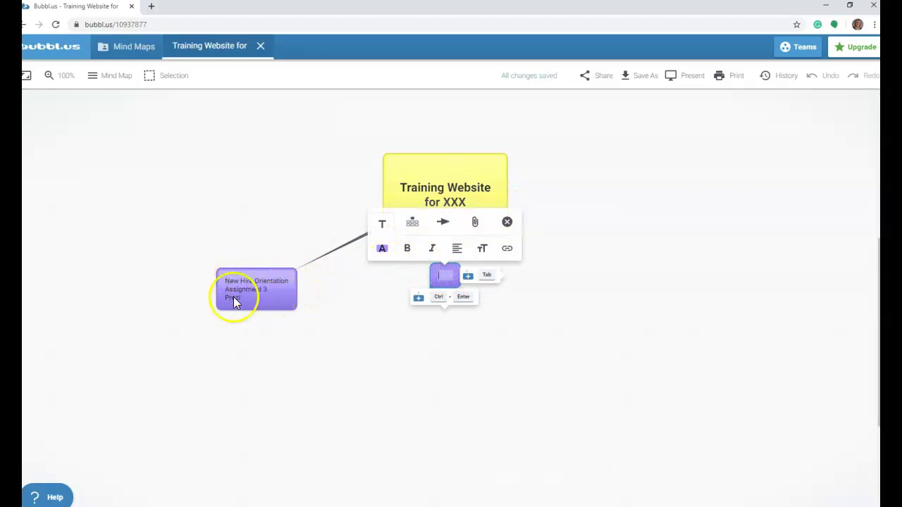
pyautogui.click(382, 248)
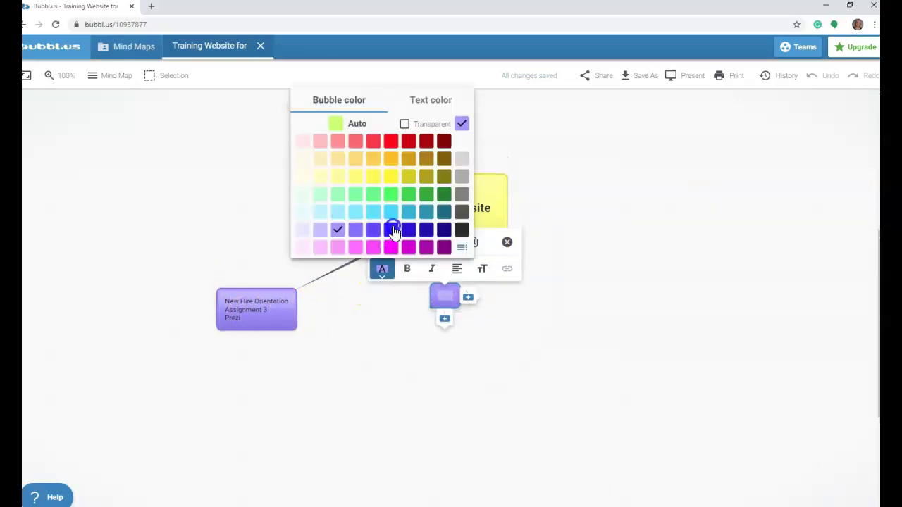
pyautogui.click(408, 195)
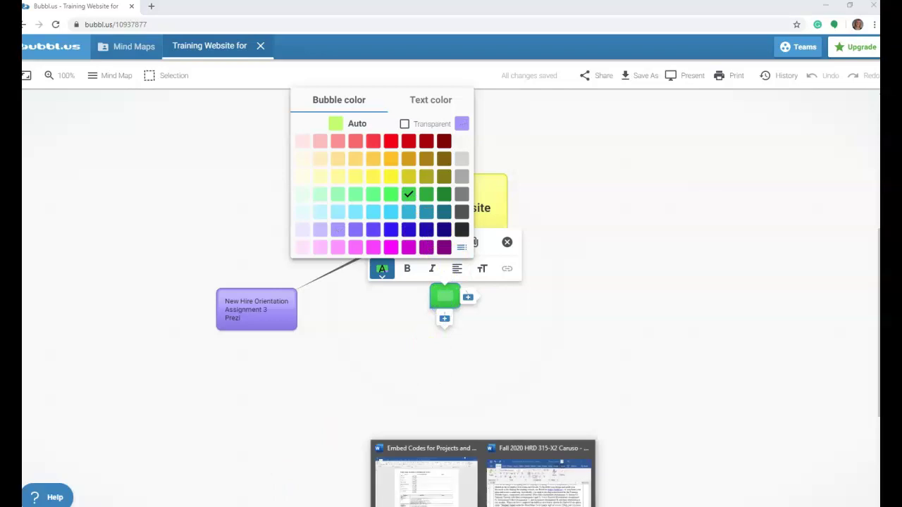
# Using the Word assignment instructions, enter "Interactive Training Tutorial With Quiz", "Assignments 4 and 5" and "Google Slides" on separate lines in the green bubble
pyautogui.click(560, 486)
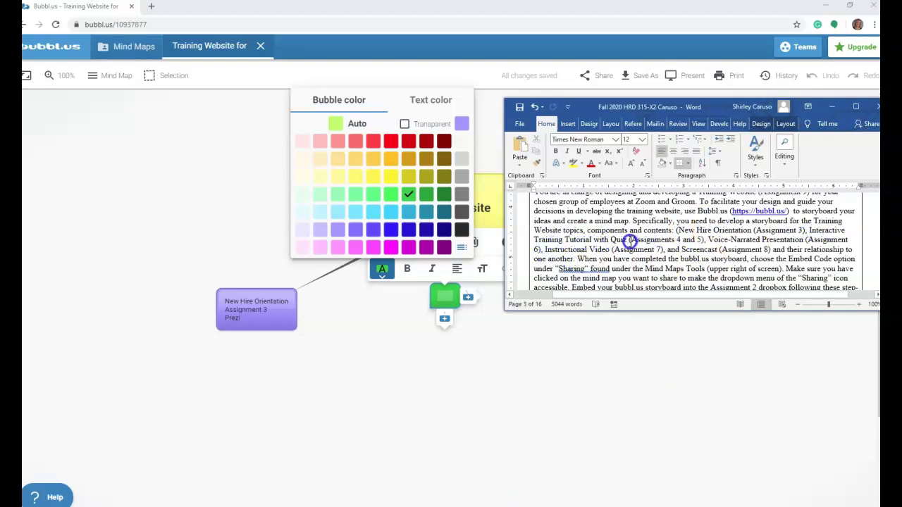
pyautogui.click(676, 231)
pyautogui.click(444, 296)
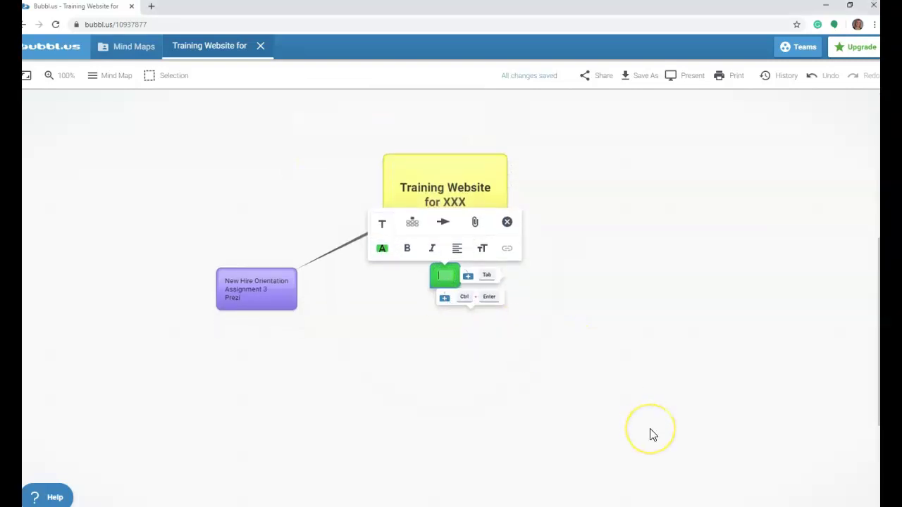
pyautogui.write('Interactive Training Tutorial With Quiz')
pyautogui.press('Return')
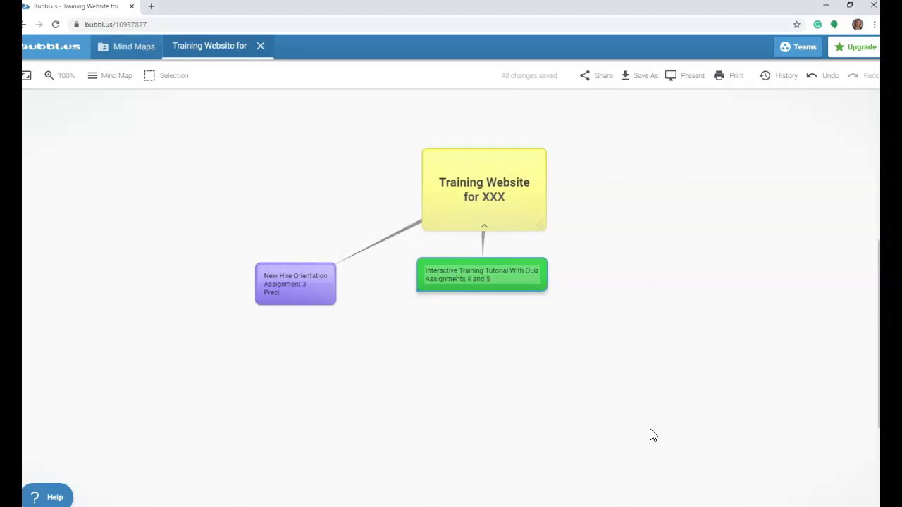
pyautogui.click(649, 422)
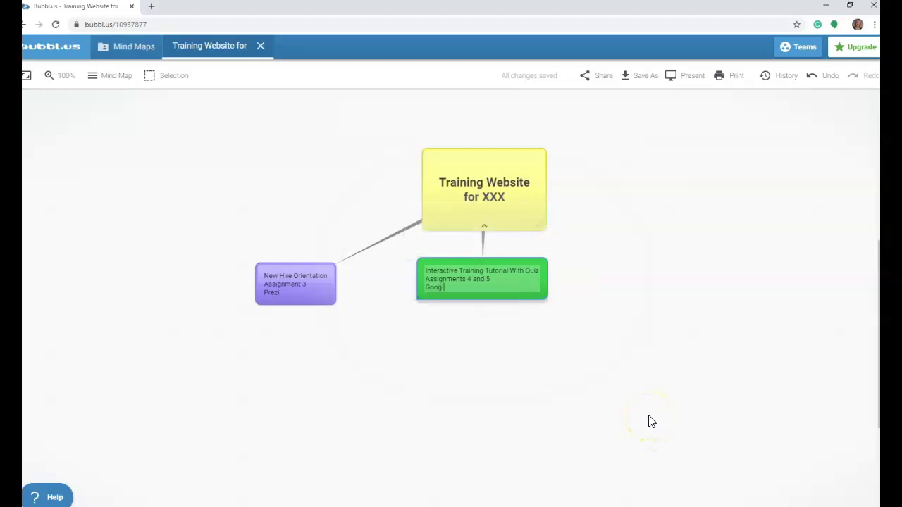
pyautogui.click(465, 348)
pyautogui.click(269, 286)
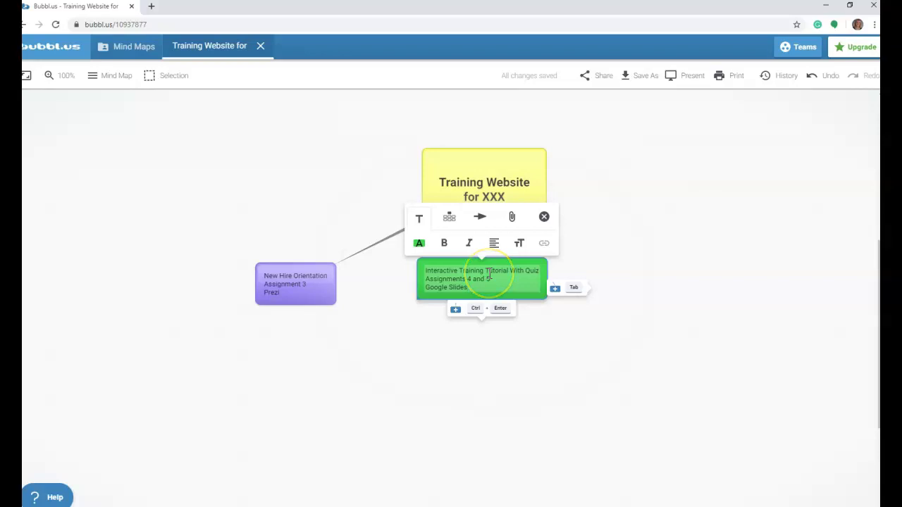
# Insert a first line in the green bubble starting with "Topic:" and naming correspondence and filing, chosen from the graphic organizer in Word
pyautogui.click(425, 272)
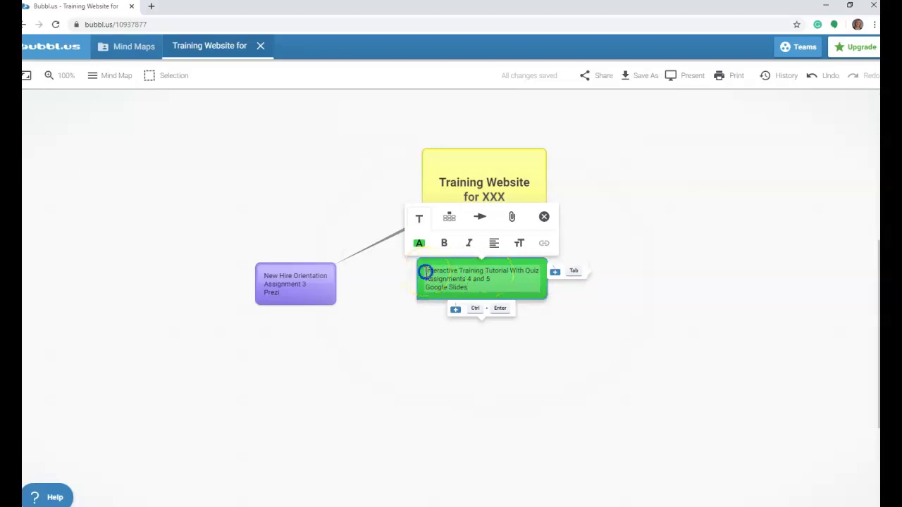
pyautogui.click(429, 278)
pyautogui.click(437, 284)
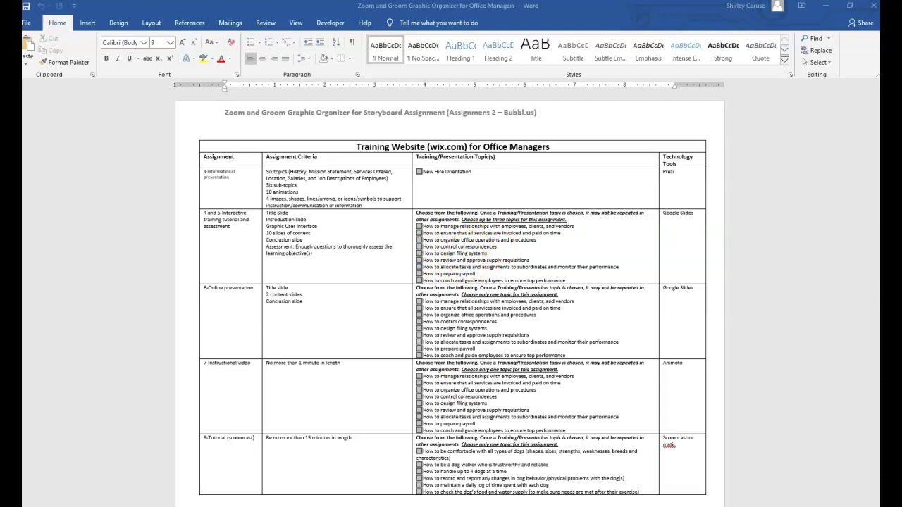
pyautogui.click(507, 472)
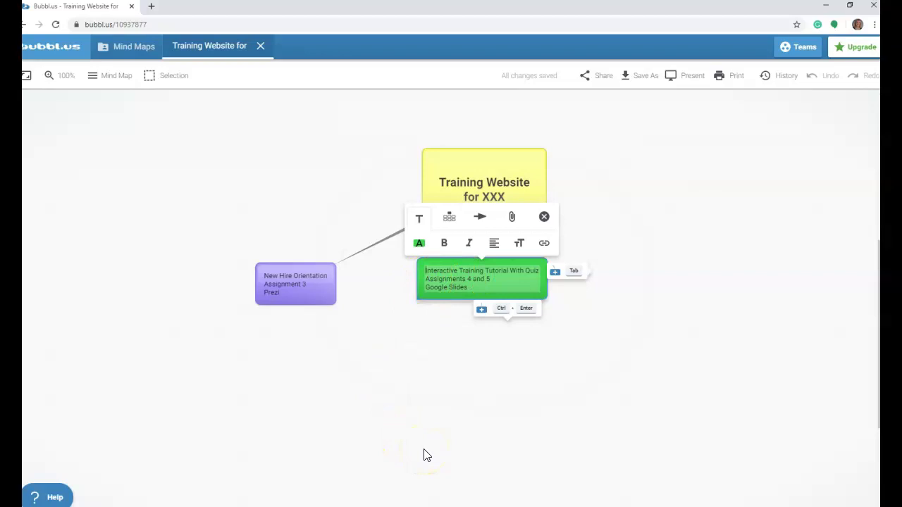
pyautogui.write('Topic')
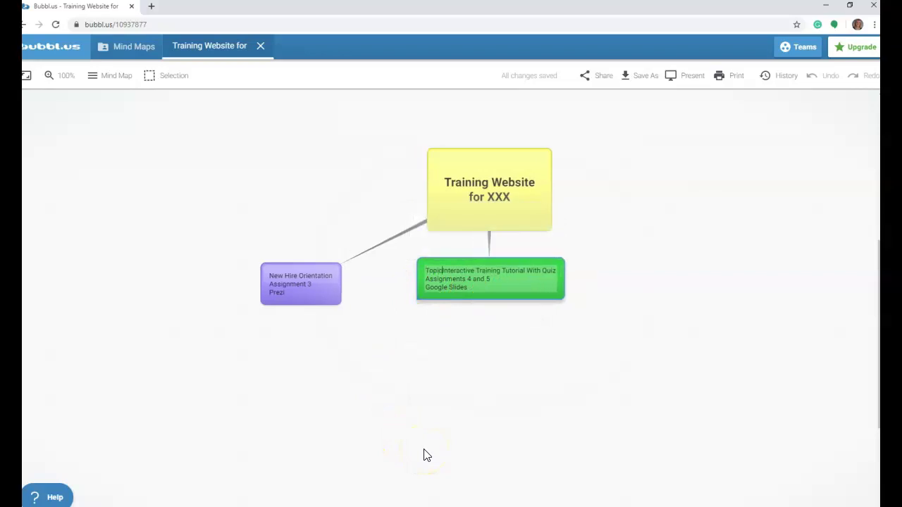
pyautogui.write(':')
pyautogui.press('Return')
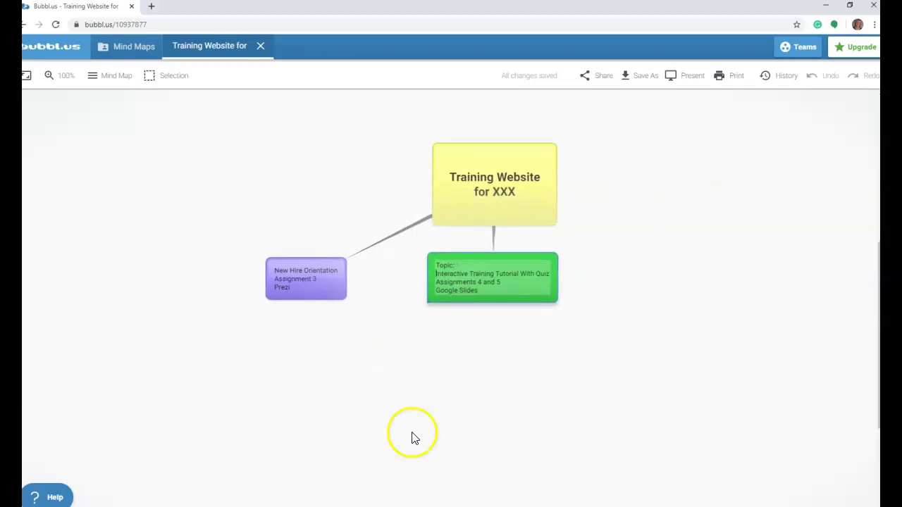
pyautogui.click(456, 265)
pyautogui.press('BackSpace')
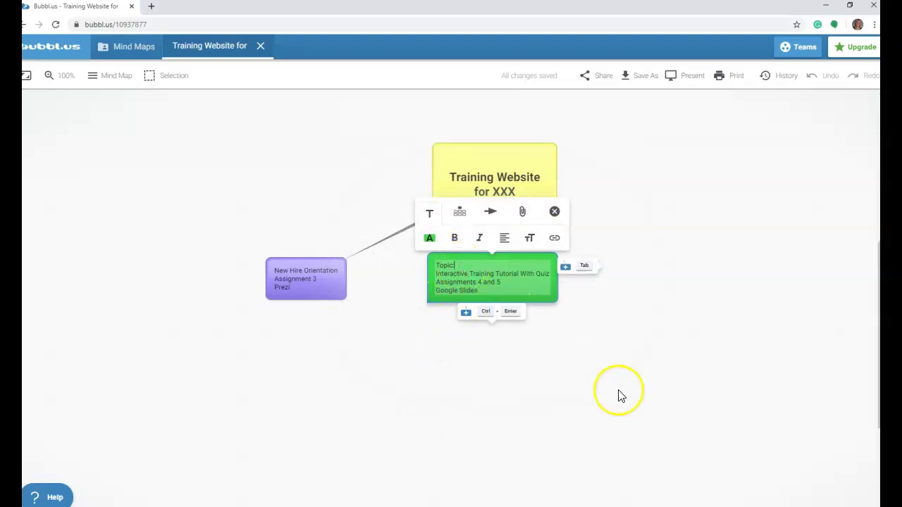
pyautogui.write('Corresponce and Filing')
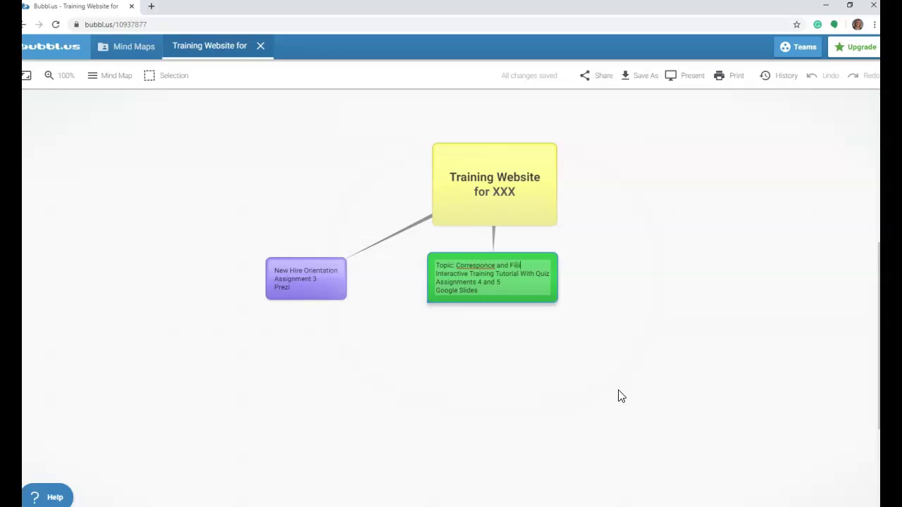
# Correct the spelling in the green bubble's topic line to "Correspondence and Filing"
pyautogui.click(484, 265)
pyautogui.write('den')
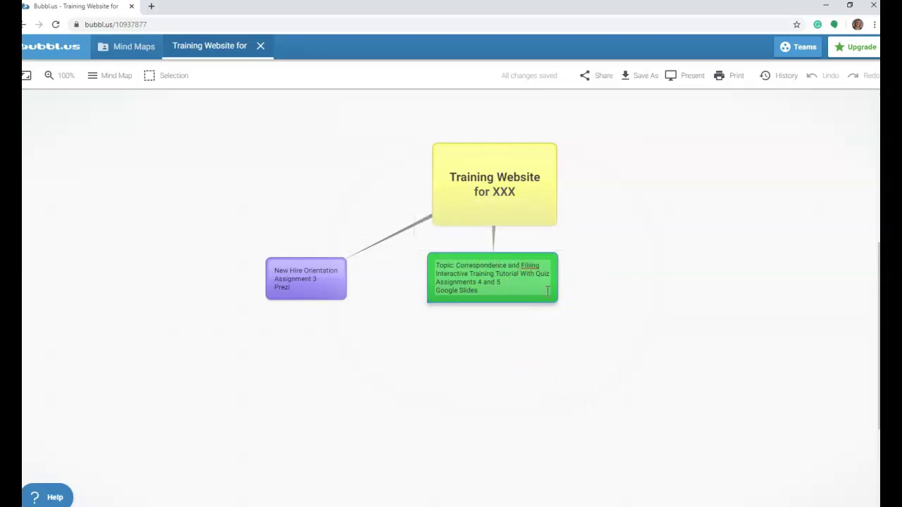
pyautogui.click(521, 286)
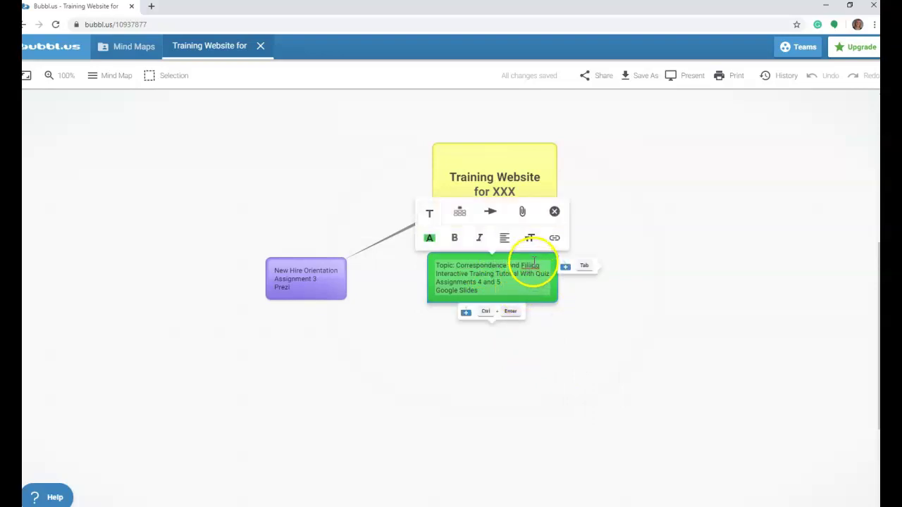
pyautogui.click(530, 265)
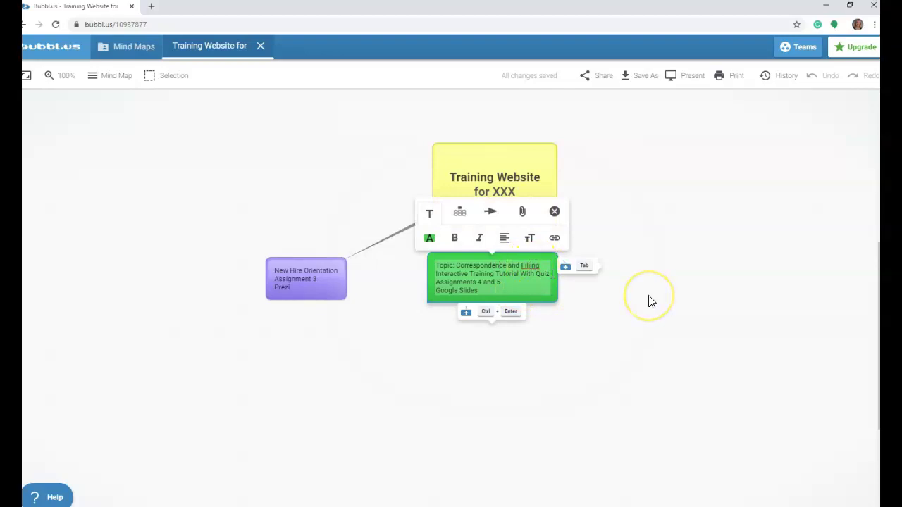
pyautogui.click(608, 298)
pyautogui.click(471, 276)
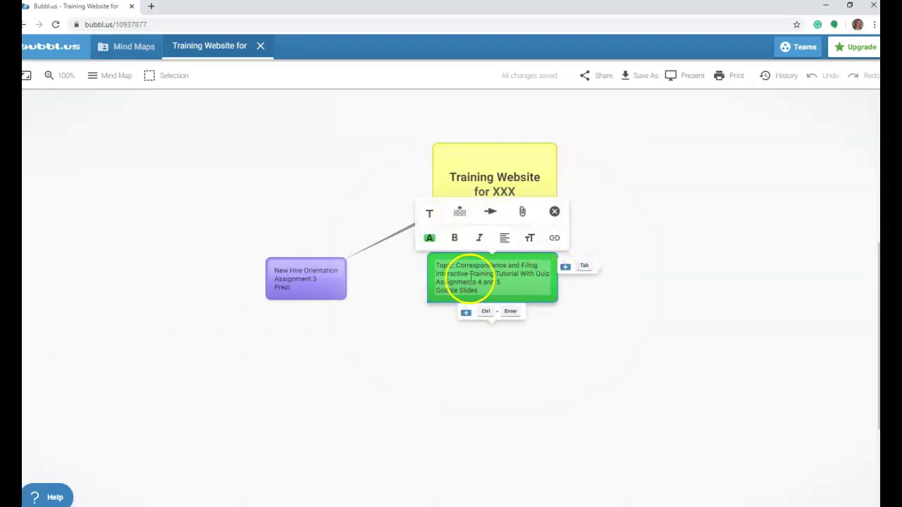
# Add a child bubble beneath the green topic bubble and enter "How to Control Correspondences" from the graphic organizer in Word
pyautogui.click(467, 315)
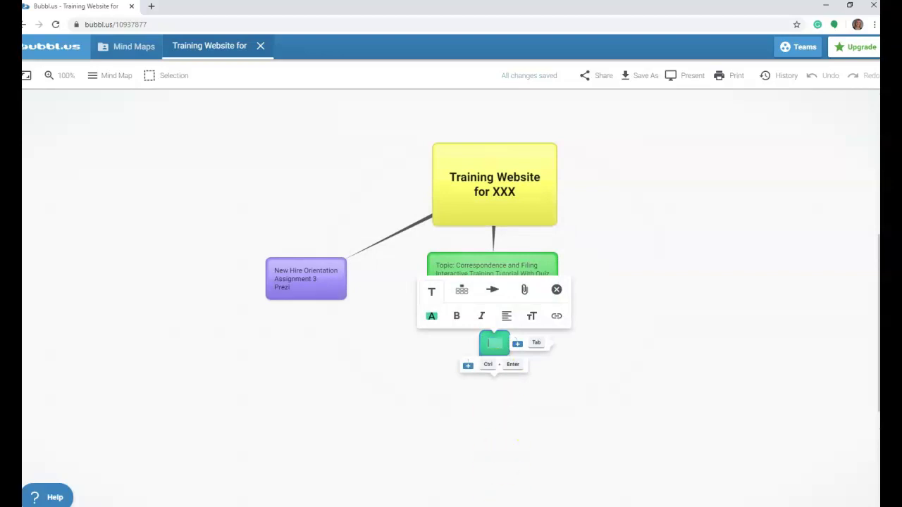
pyautogui.click(482, 506)
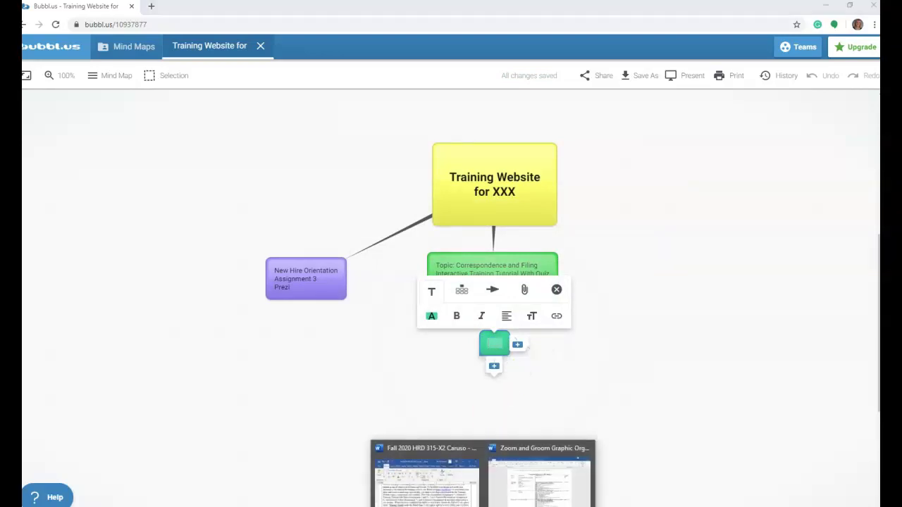
pyautogui.click(520, 488)
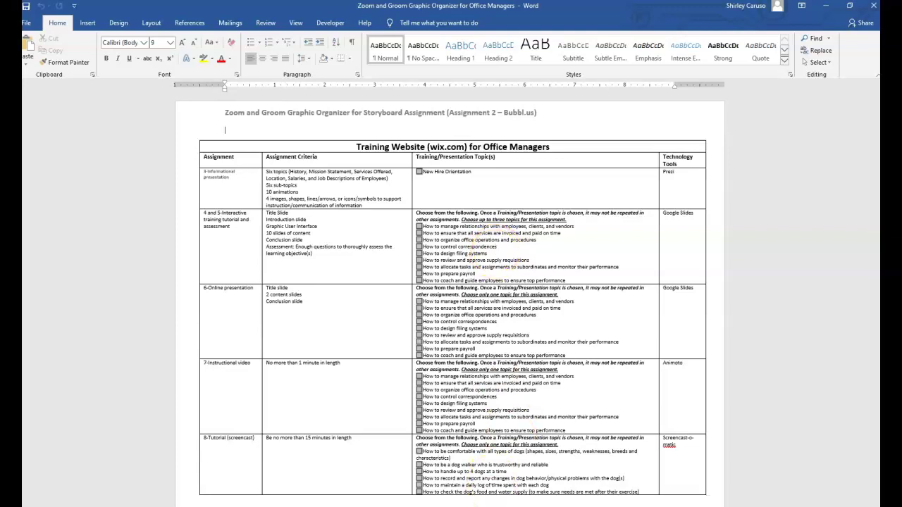
pyautogui.hotkey('alt', 'Tab')
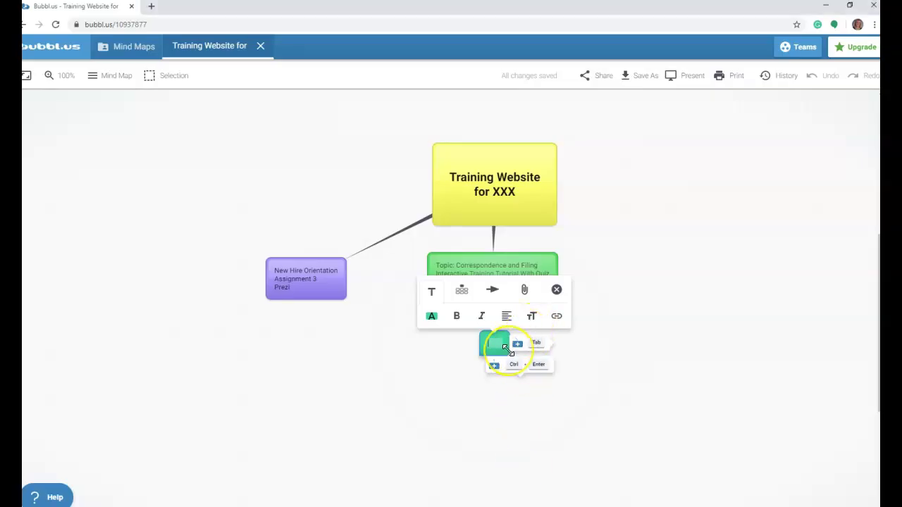
pyautogui.write('How to Control Con')
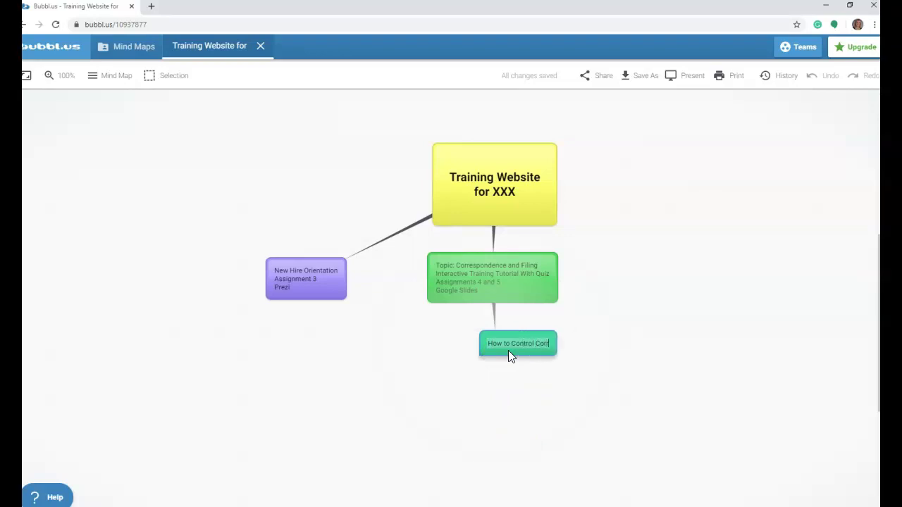
pyautogui.press('BackSpace')
pyautogui.write('rrespondences')
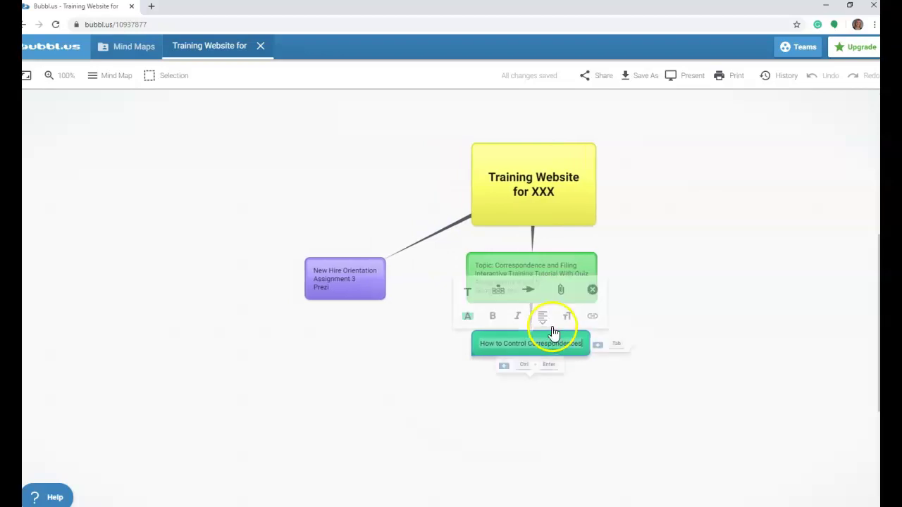
pyautogui.press('Return')
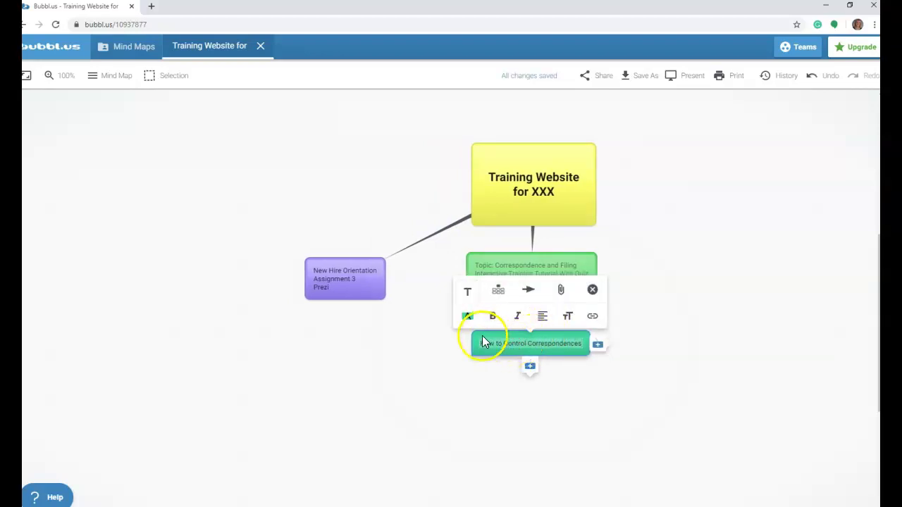
pyautogui.click(688, 369)
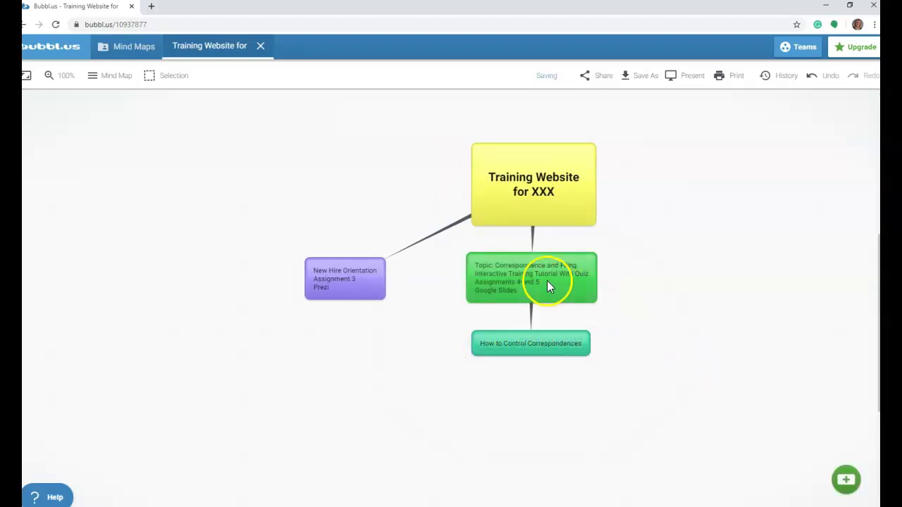
# Shift the "How to Control Correspondences" bubble to the left and recolor it the same green as its parent bubble
pyautogui.moveTo(551, 339); pyautogui.dragTo(491, 340)
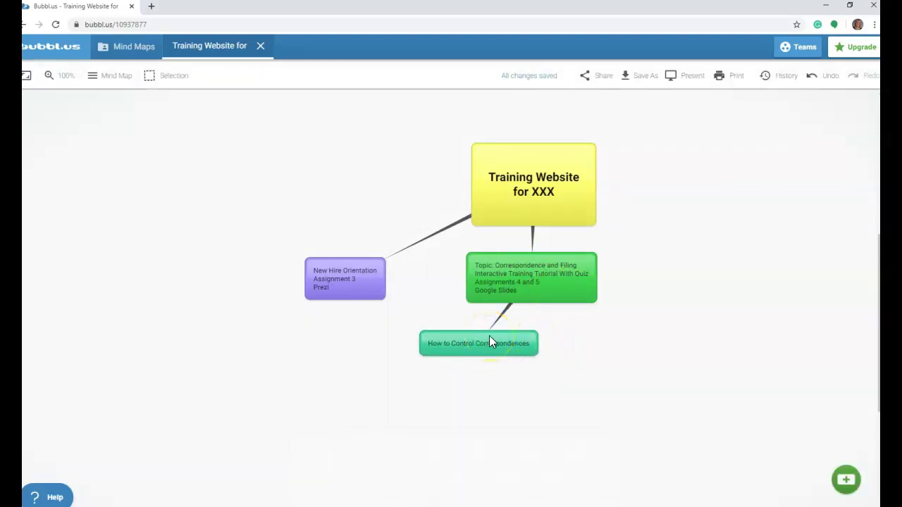
pyautogui.click(416, 318)
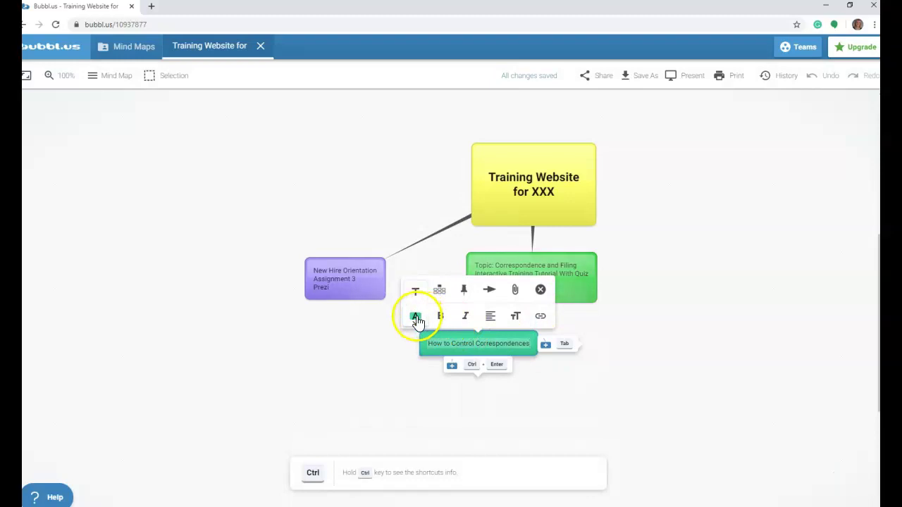
pyautogui.click(442, 243)
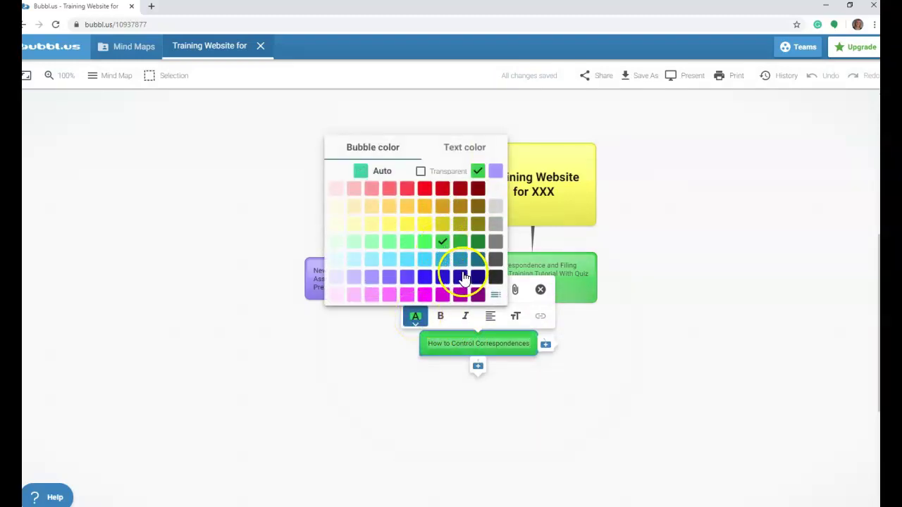
pyautogui.click(626, 367)
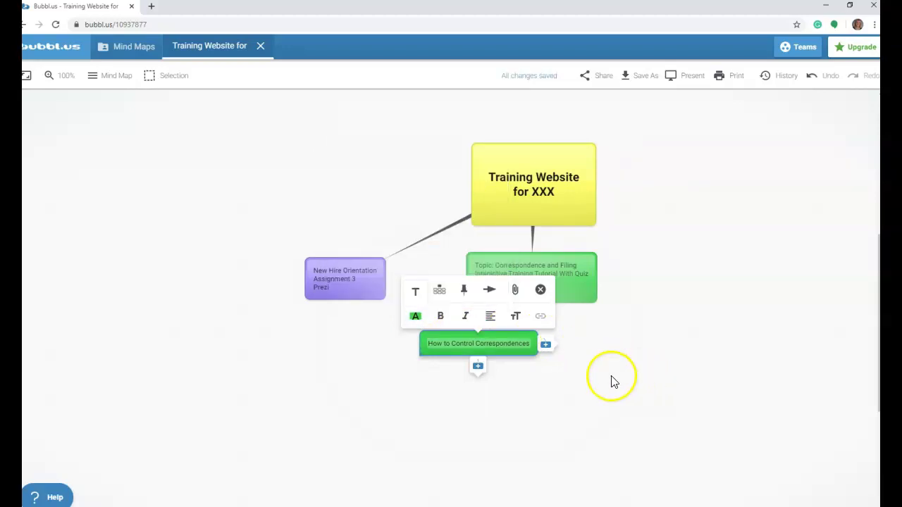
pyautogui.click(614, 374)
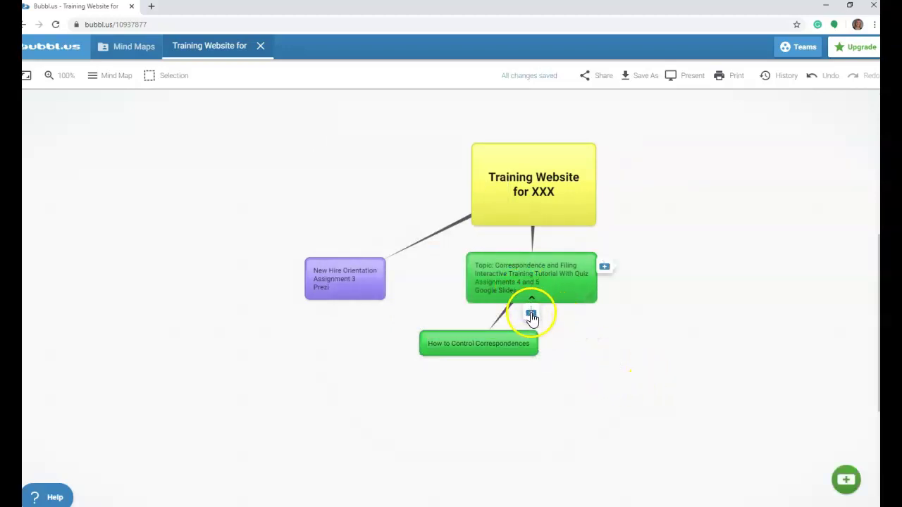
# Add a second child bubble beneath the green topic bubble and place it to the right of "How to Control Correspondences"
pyautogui.click(529, 314)
pyautogui.click(536, 334)
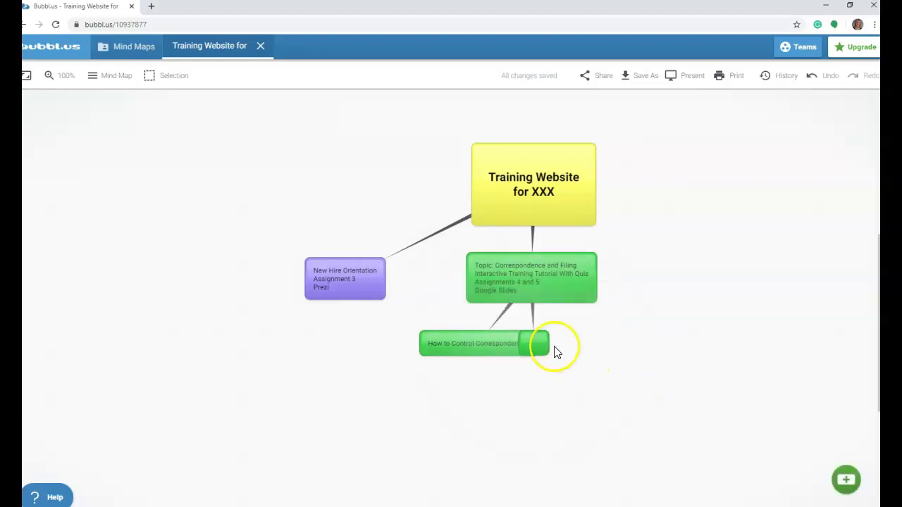
pyautogui.moveTo(540, 336); pyautogui.dragTo(570, 338)
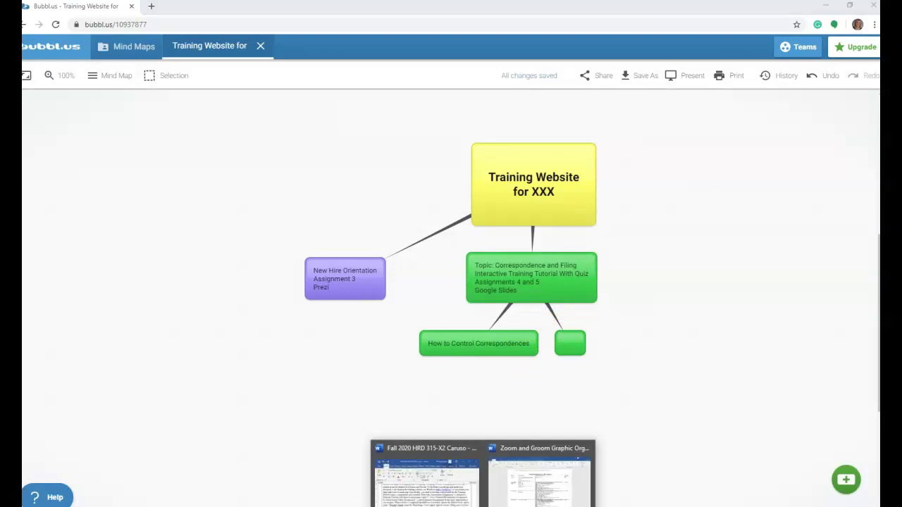
# Check the graphic organizer in Word and enter "How to Design Filing Systems" in the empty green bubble beside "How to Control Correspondences"
pyautogui.click(514, 484)
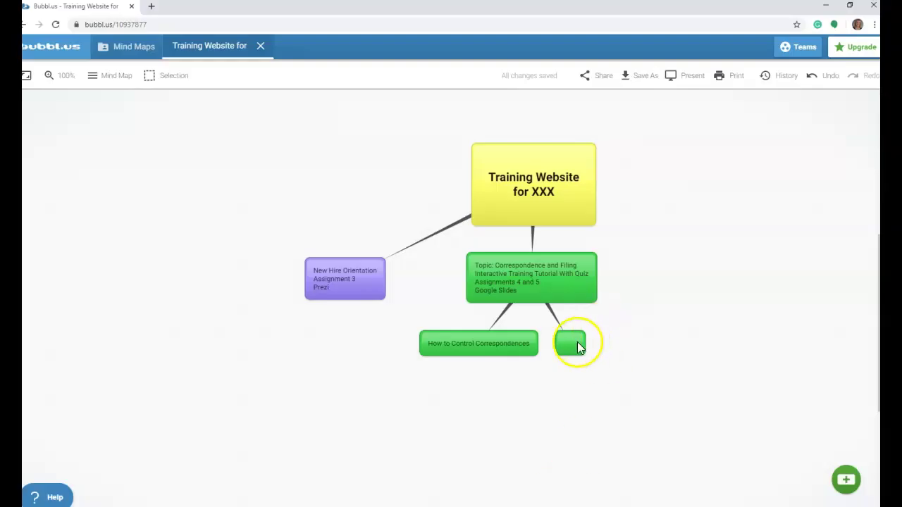
pyautogui.click(576, 345)
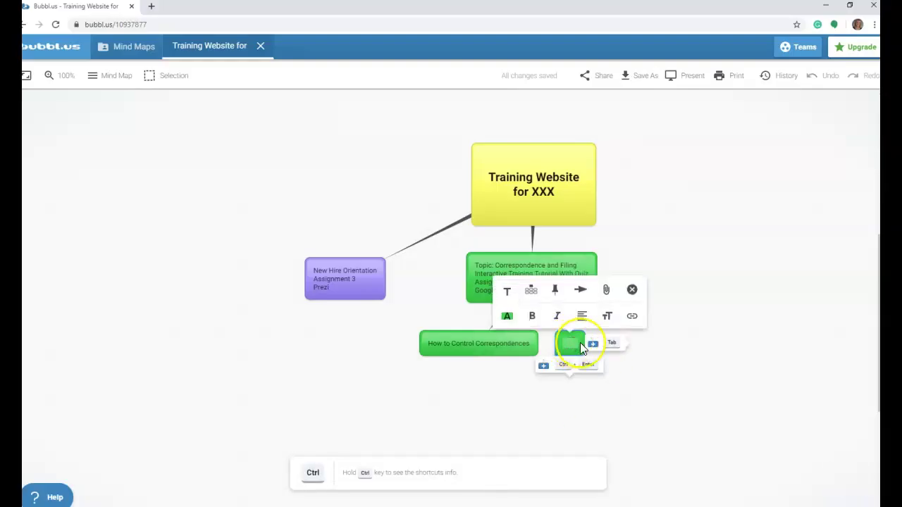
pyautogui.write('How to Design Filing ')
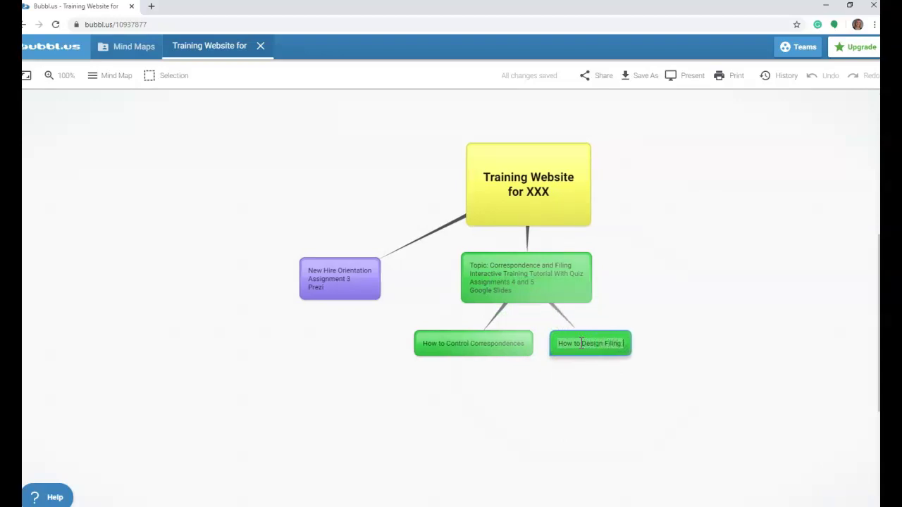
pyautogui.write('Systems')
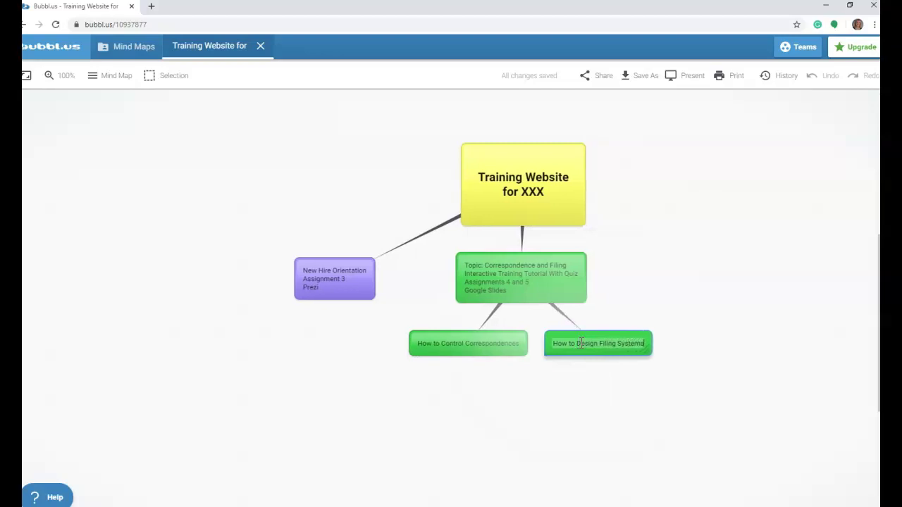
pyautogui.click(569, 345)
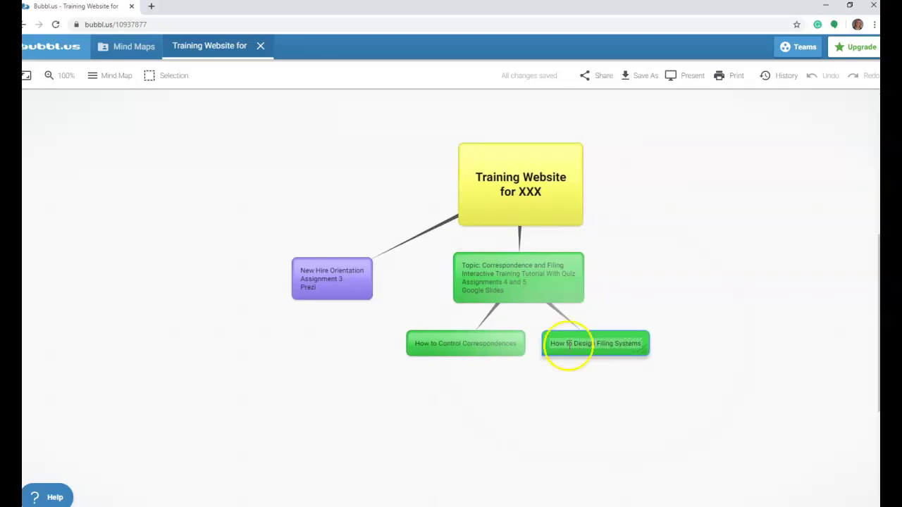
pyautogui.click(532, 423)
# Review the next assignment in Word's graphic organizer, add a third child bubble beneath the yellow title bubble and color it brown
pyautogui.moveTo(544, 213)
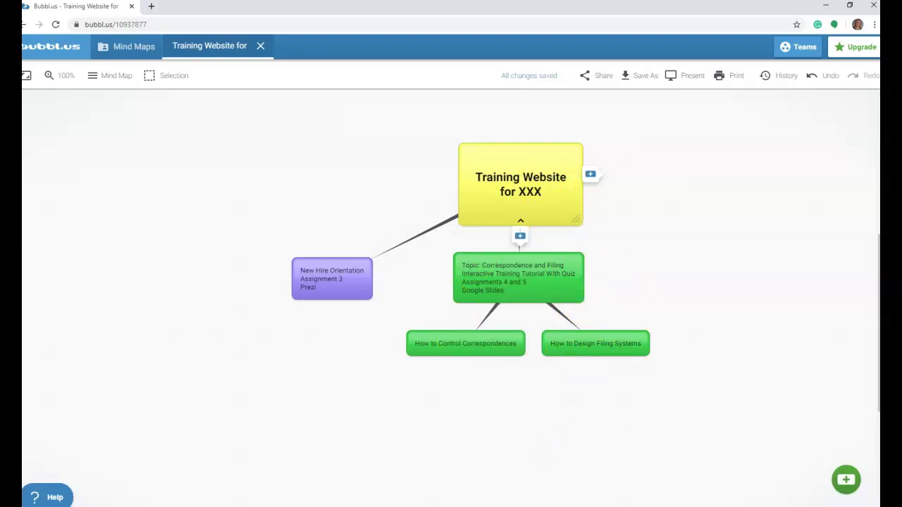
pyautogui.click(482, 506)
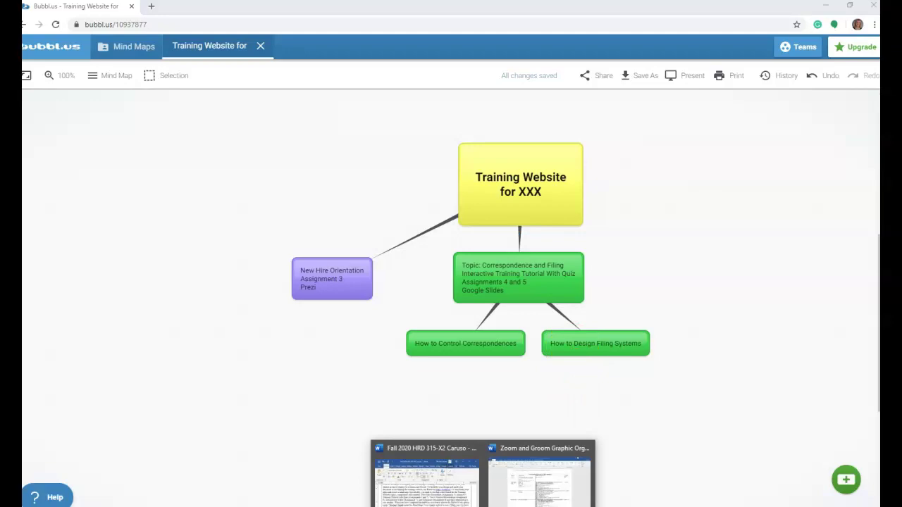
pyautogui.click(539, 479)
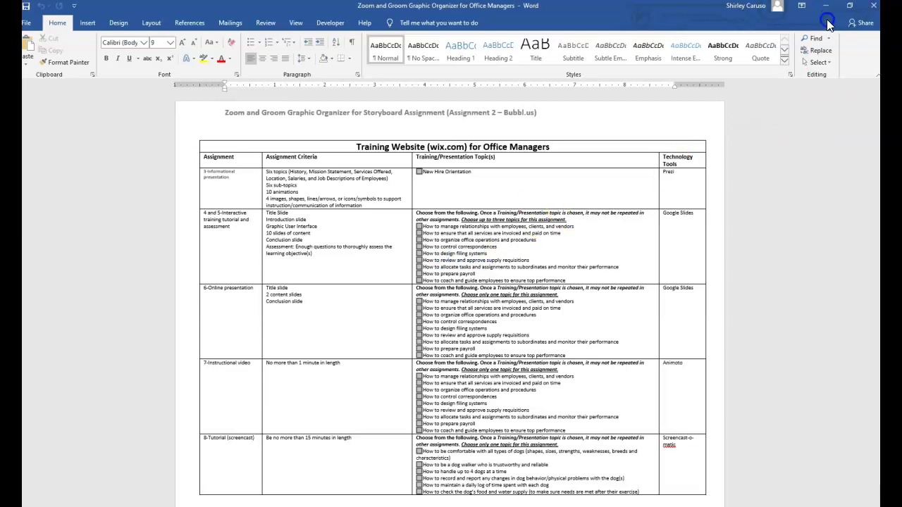
pyautogui.hotkey('alt', 'Tab')
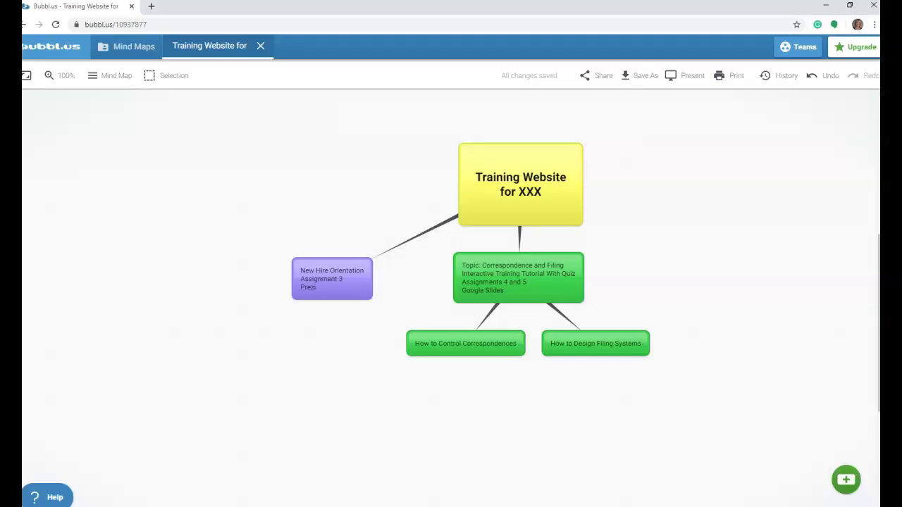
pyautogui.click(519, 237)
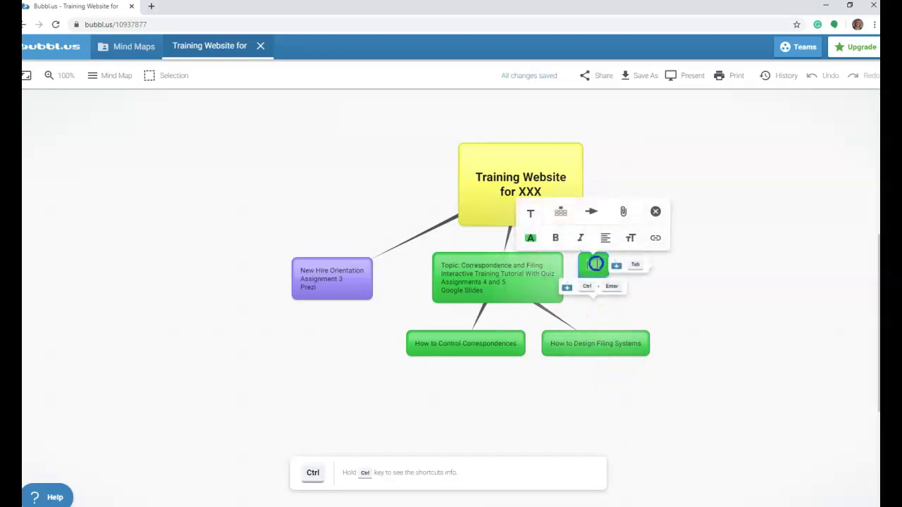
pyautogui.click(533, 237)
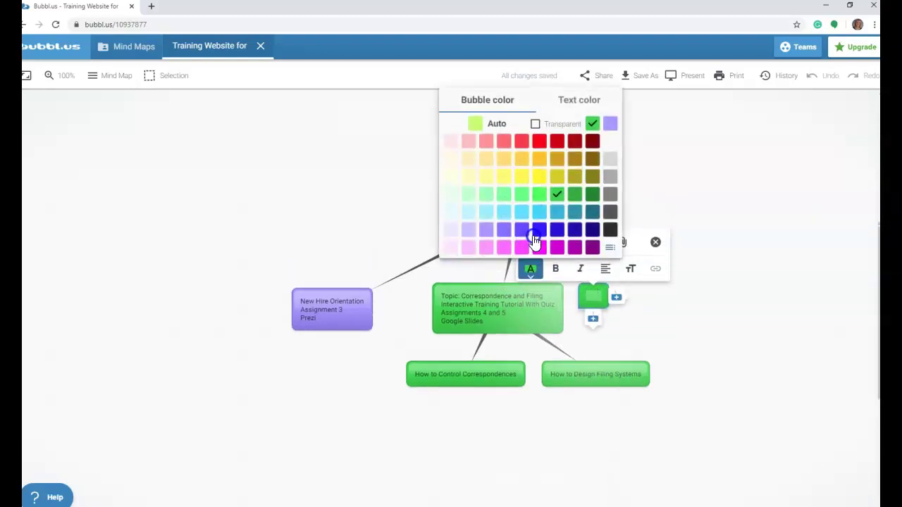
pyautogui.click(574, 159)
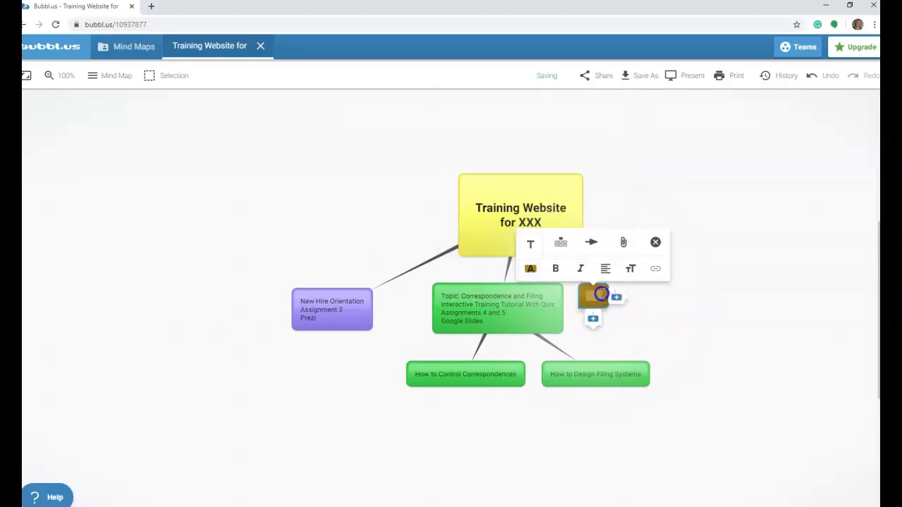
# Enter "Topic:", "Voice Narrated Presentation" and "Google Slides" on separate lines in the brown bubble and move it farther right of the green topic bubble
pyautogui.click(593, 293)
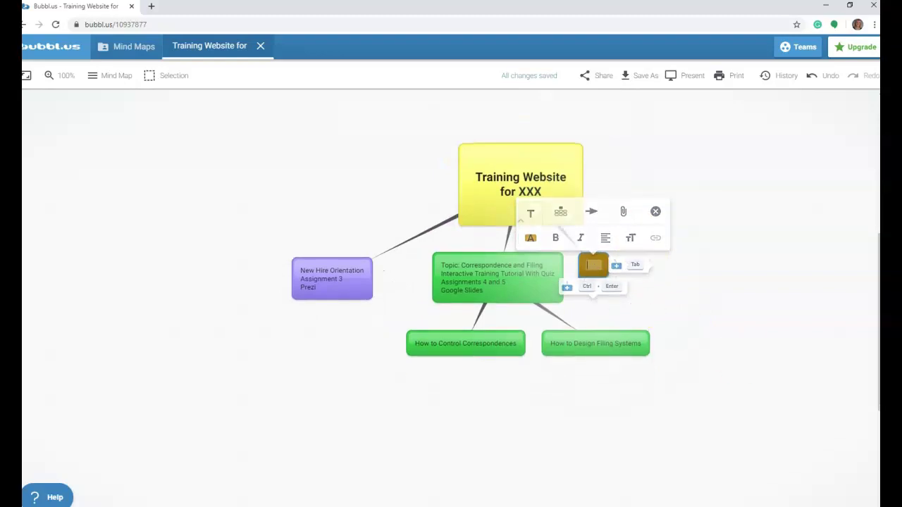
pyautogui.write('Topic')
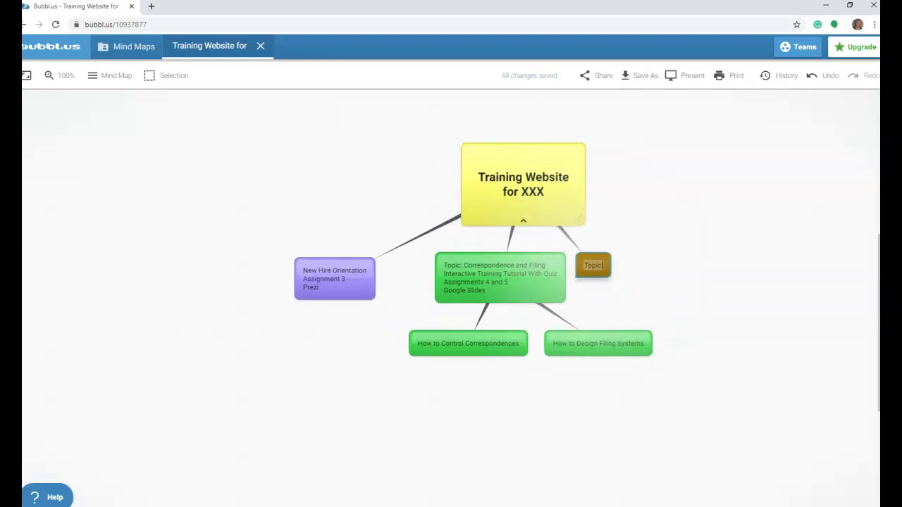
pyautogui.write(':')
pyautogui.press('Return')
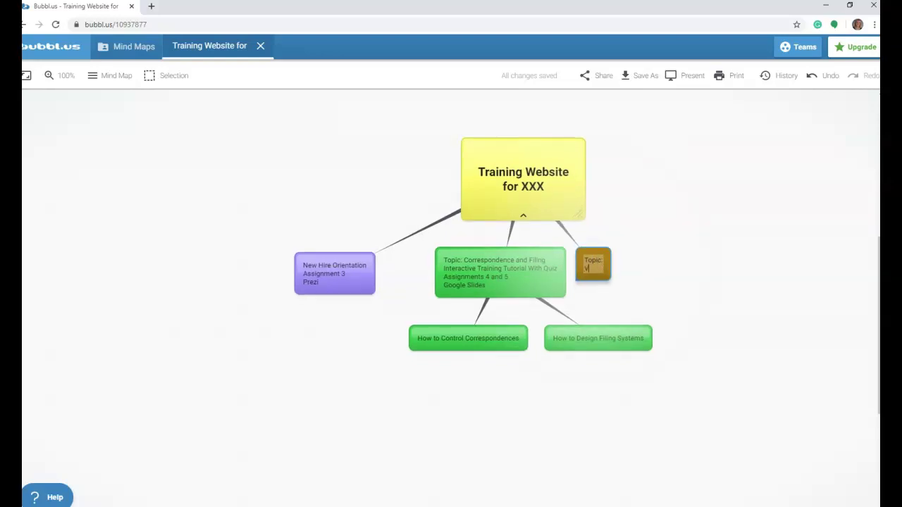
pyautogui.write('rra')
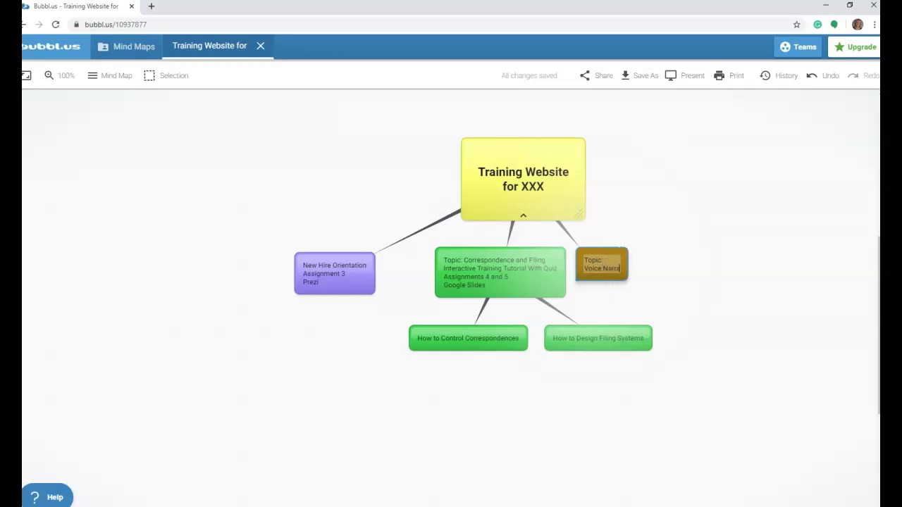
pyautogui.write('ted Pr')
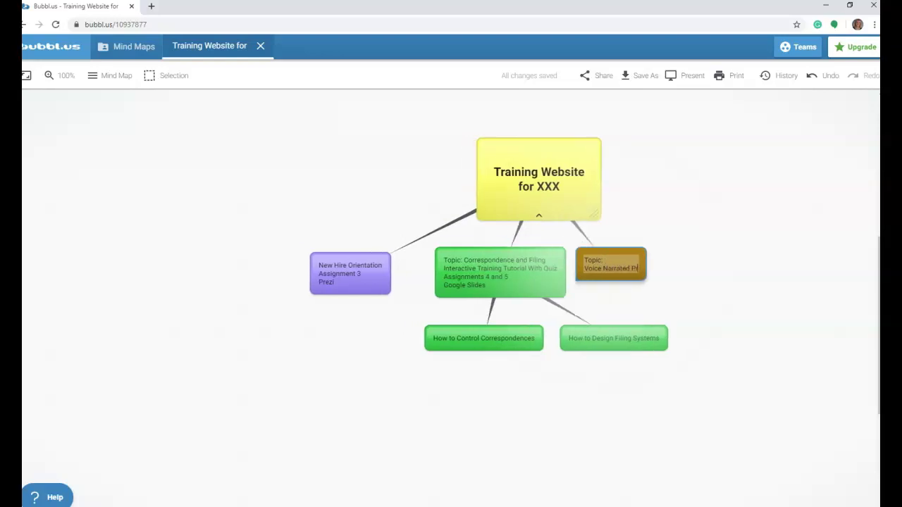
pyautogui.write('esentation')
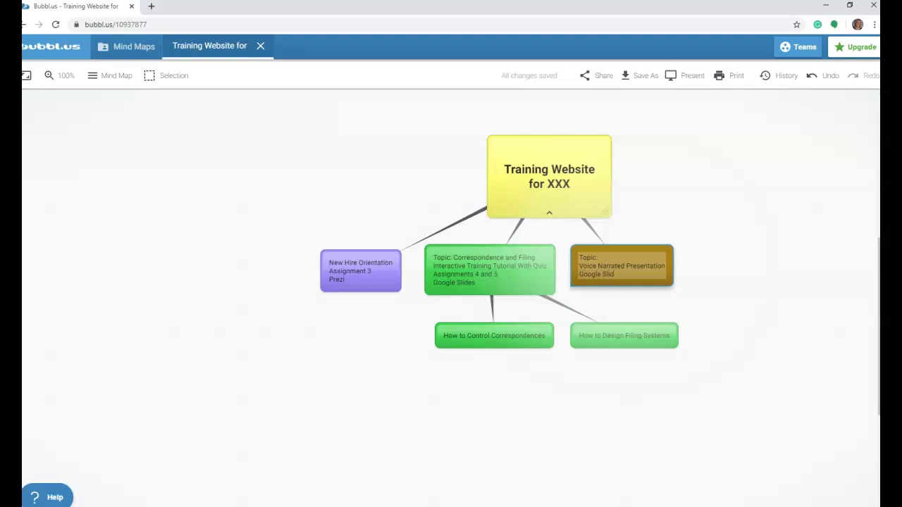
pyautogui.click(756, 330)
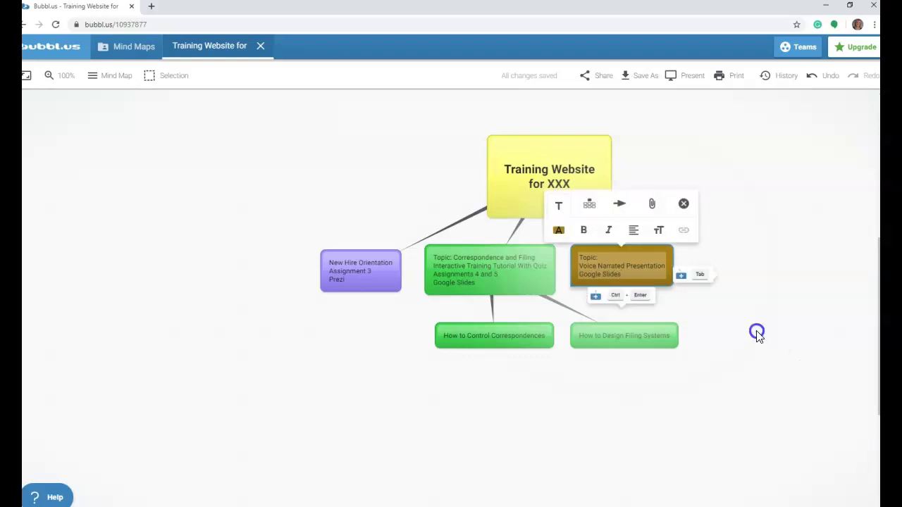
pyautogui.moveTo(641, 258); pyautogui.dragTo(694, 259)
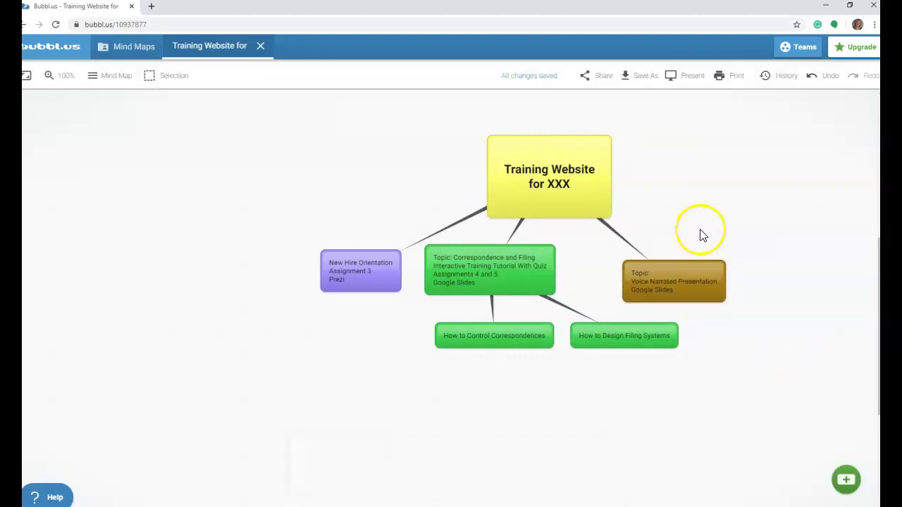
# Add a fourth child bubble to the yellow title bubble, color it light blue and place it above and right of the brown bubble
pyautogui.doubleClick(557, 200)
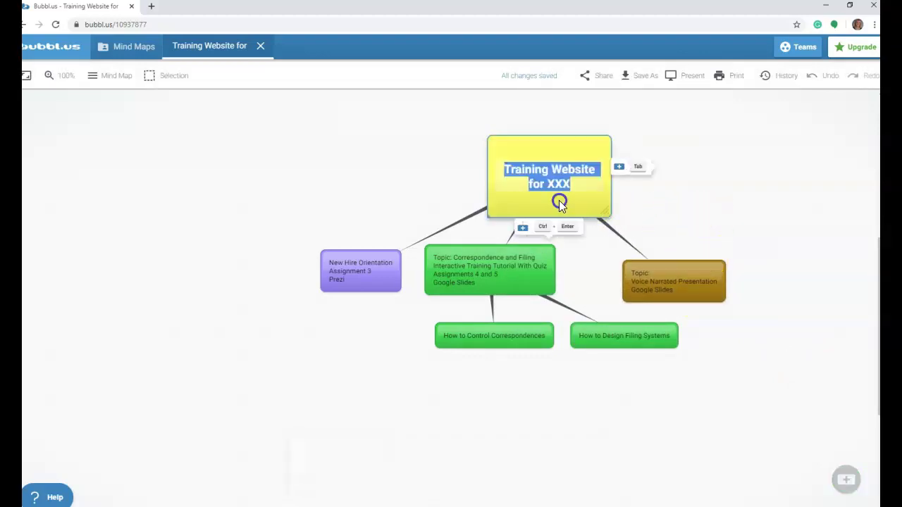
pyautogui.click(527, 229)
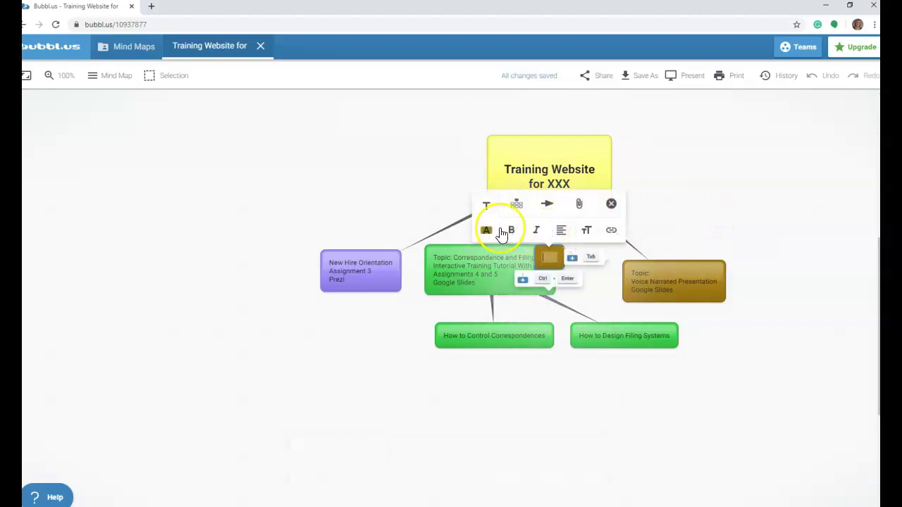
pyautogui.click(485, 231)
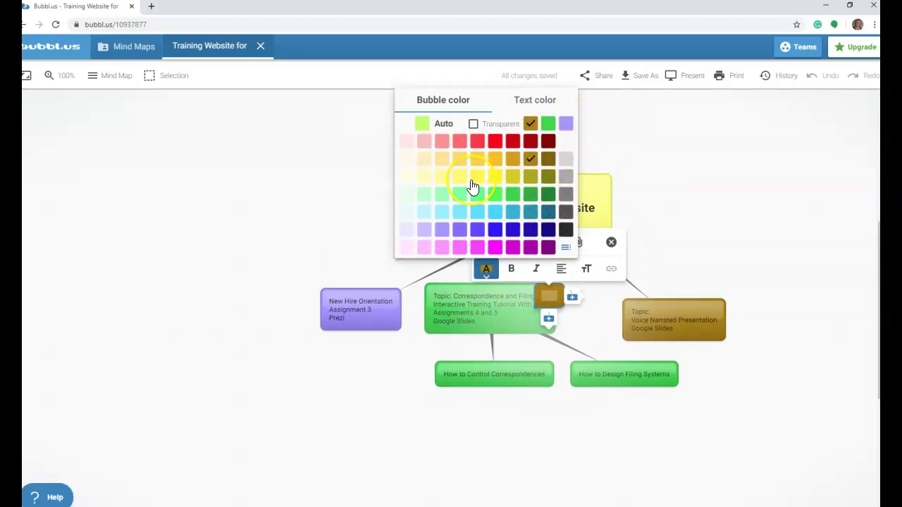
pyautogui.click(442, 214)
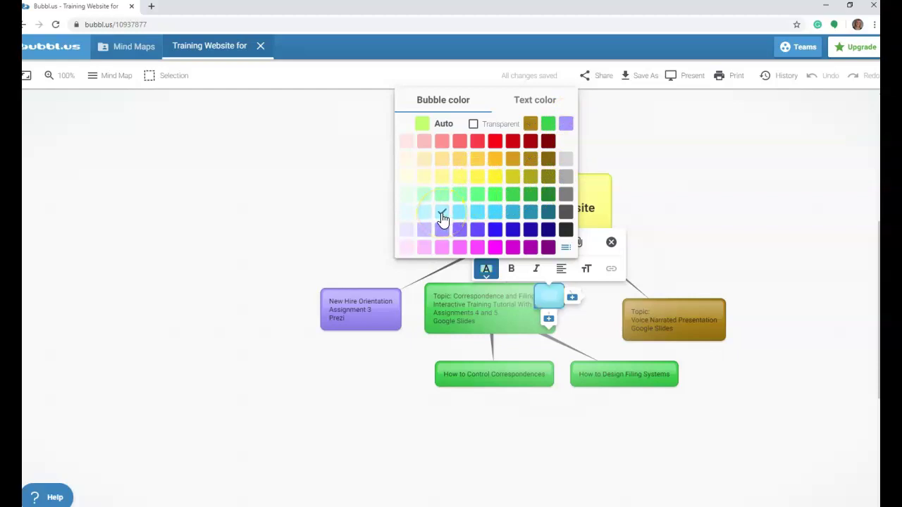
pyautogui.click(552, 295)
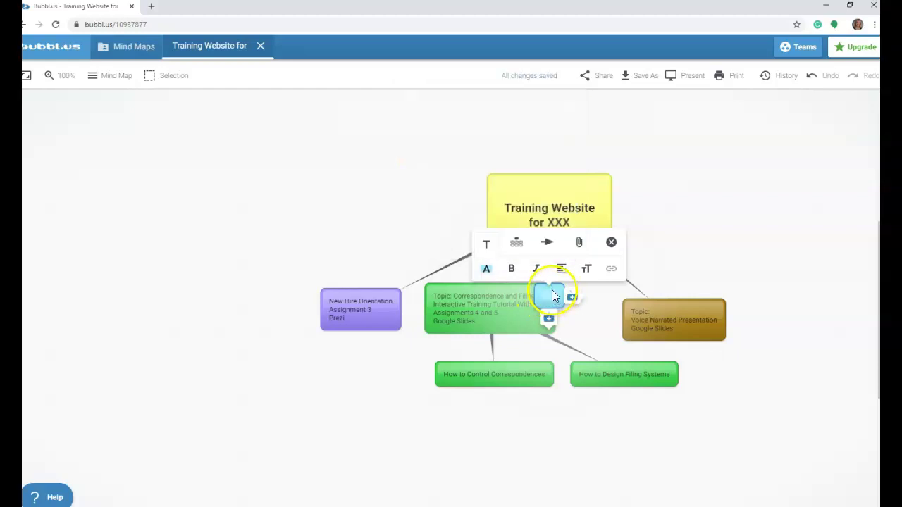
pyautogui.click(604, 322)
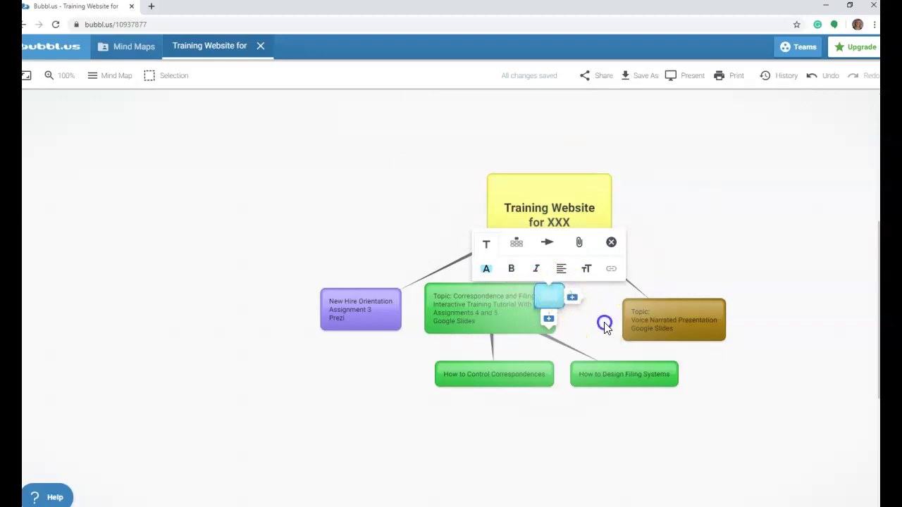
pyautogui.moveTo(551, 292); pyautogui.dragTo(727, 248)
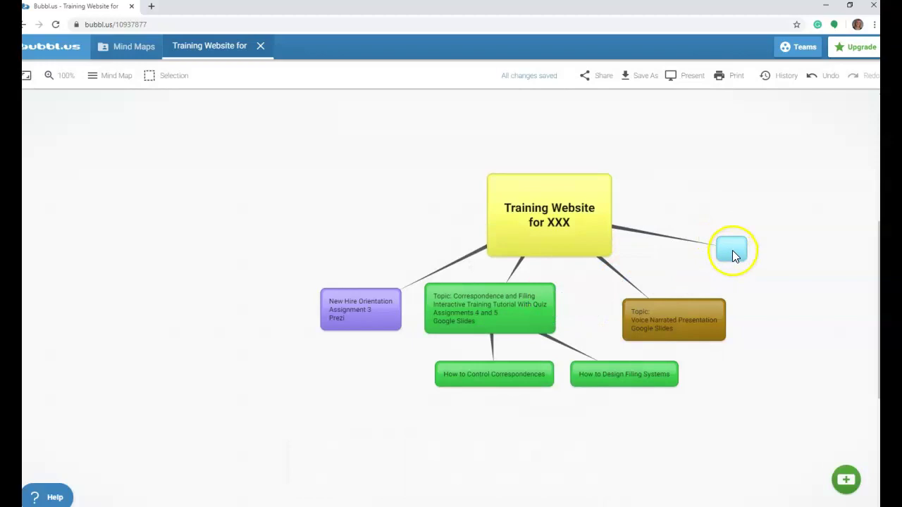
# Consult the graphic organizer in Word for assignment 7 and enter "Topic:" above "Instructional Video" in the light blue bubble
pyautogui.click(732, 250)
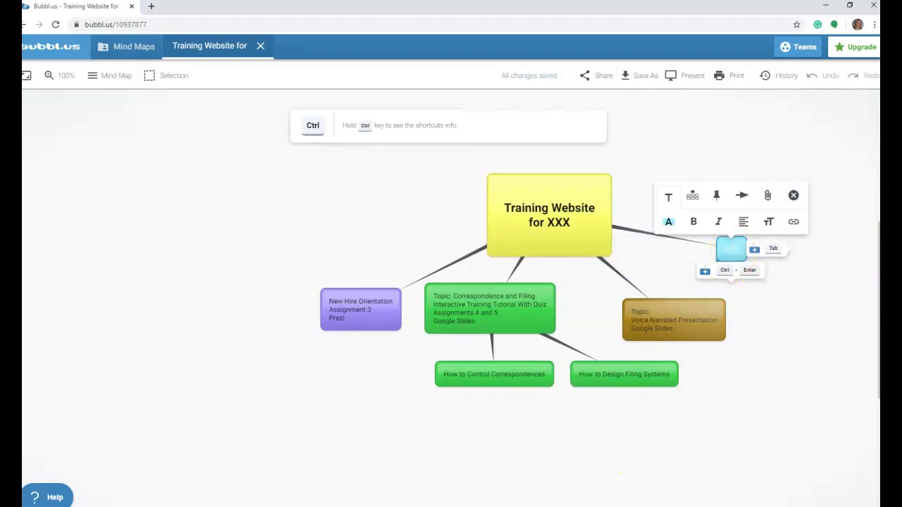
pyautogui.click(483, 506)
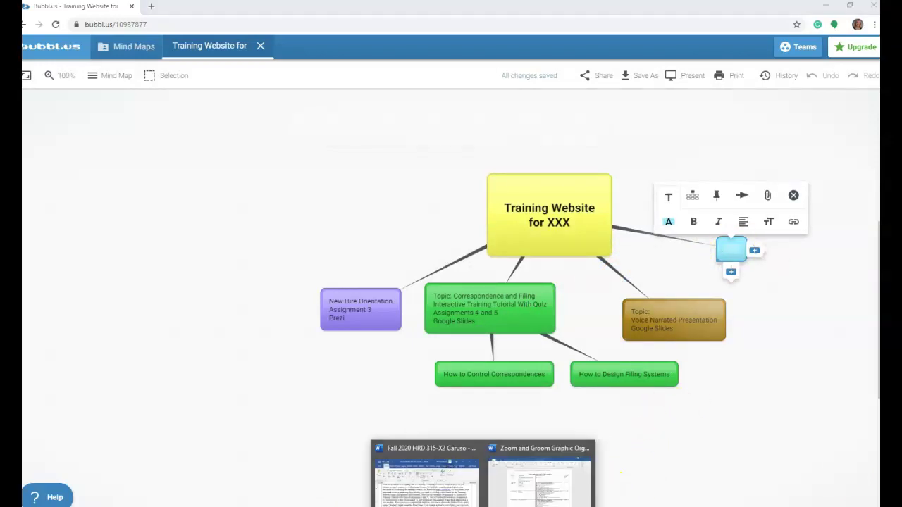
pyautogui.click(528, 475)
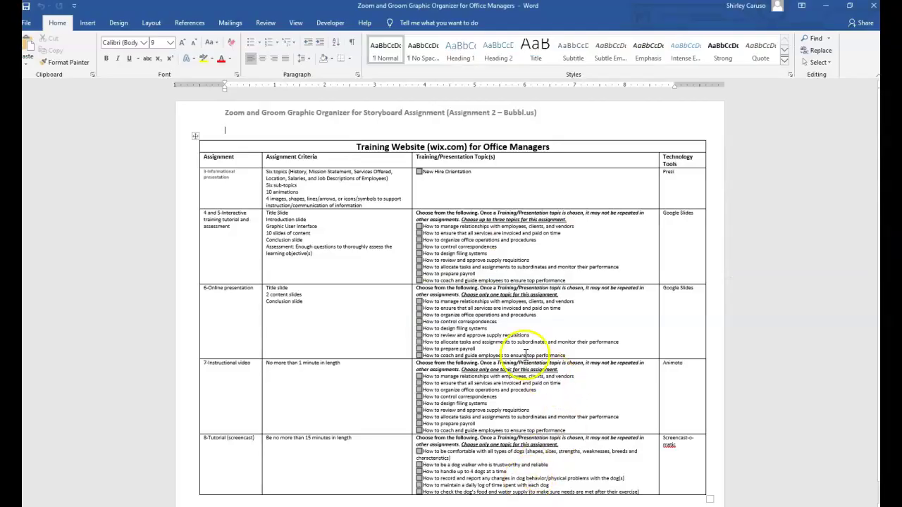
pyautogui.scroll(-1, 227, 392)
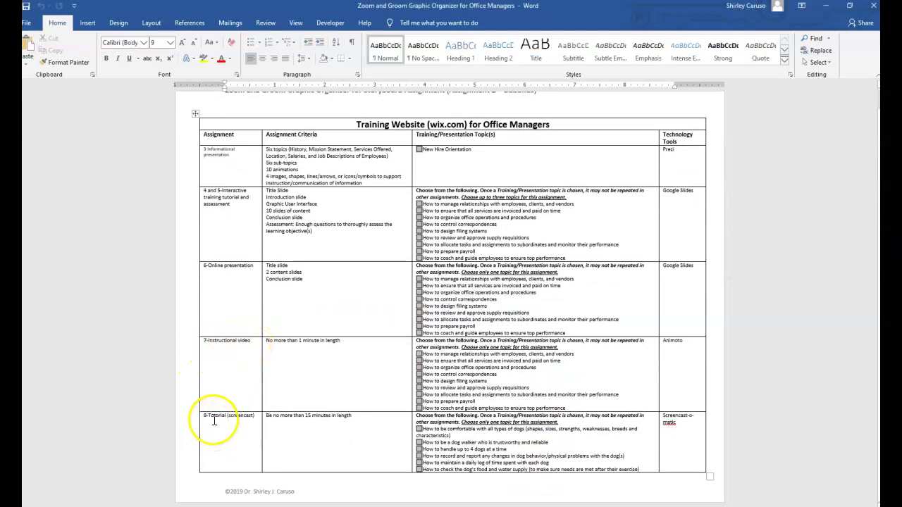
pyautogui.scroll(1, 761, 289)
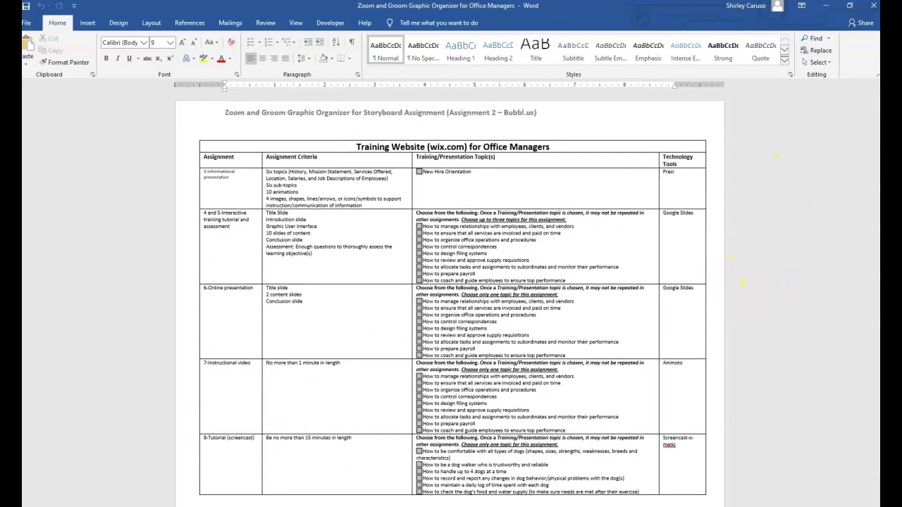
pyautogui.hotkey('alt', 'Tab')
pyautogui.click(730, 250)
pyautogui.write('Instructional Video')
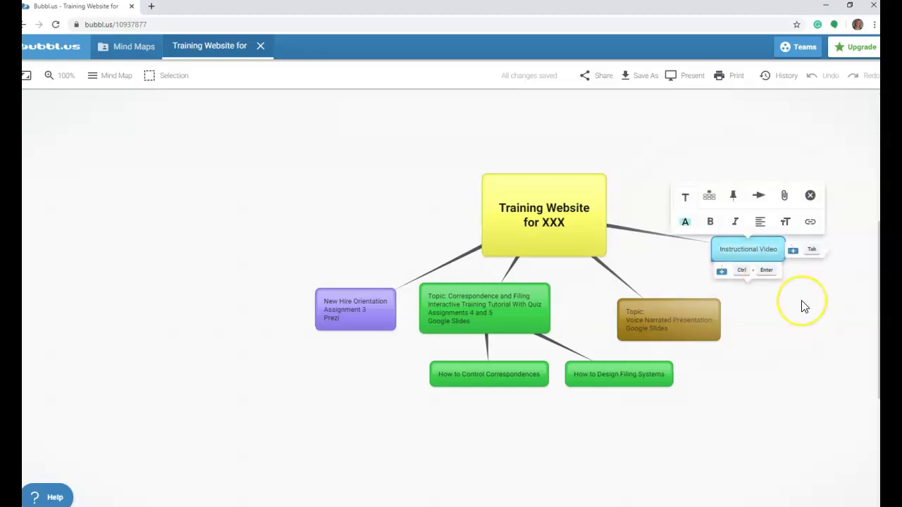
pyautogui.write('Top')
pyautogui.write('ic:')
pyautogui.press('Return')
pyautogui.click(761, 308)
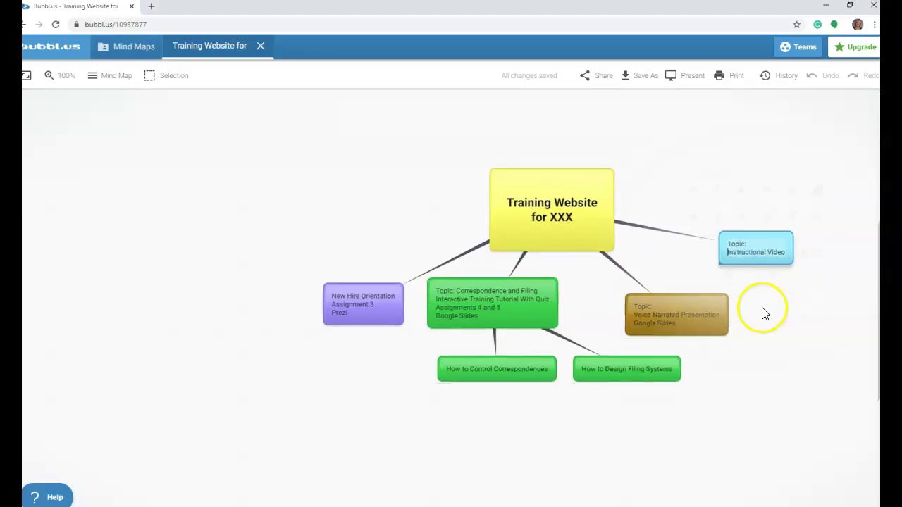
# Insert "Topic:" before "New Hire Orientation" in the purple bubble
pyautogui.click(337, 296)
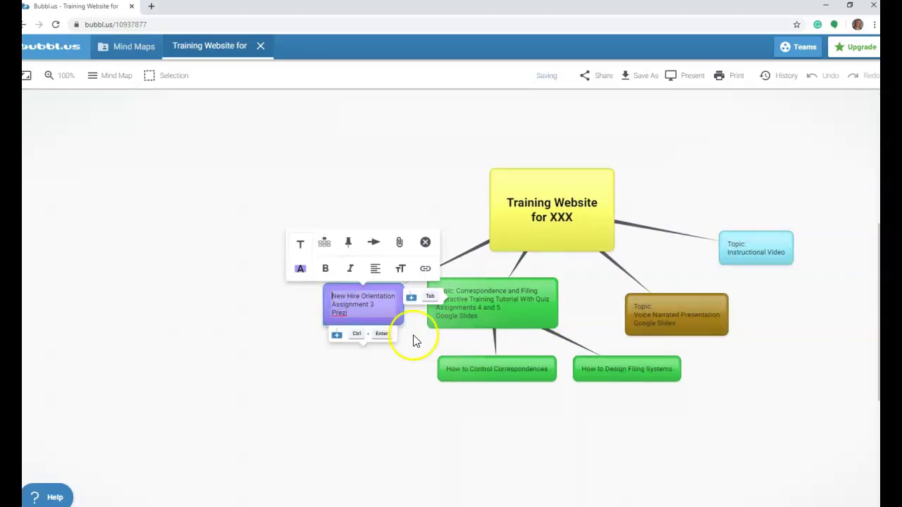
pyautogui.write('Top')
pyautogui.write('ic:')
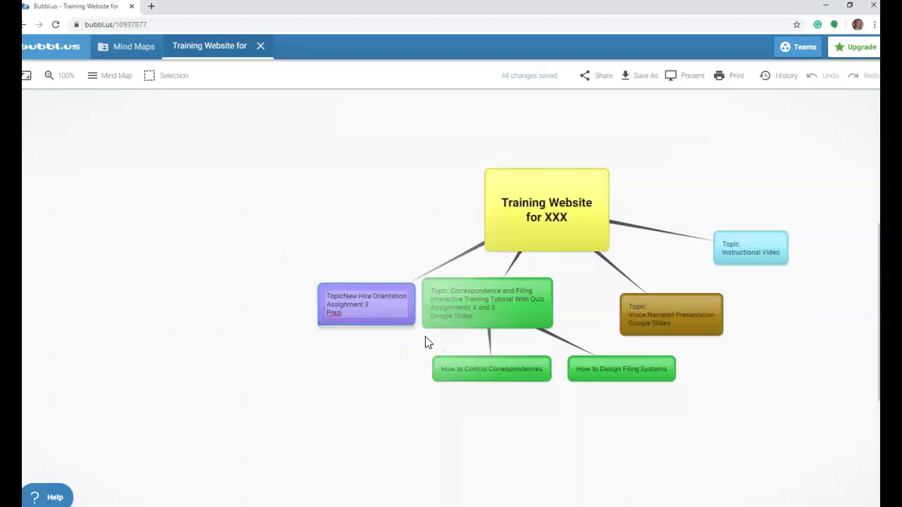
pyautogui.click(414, 365)
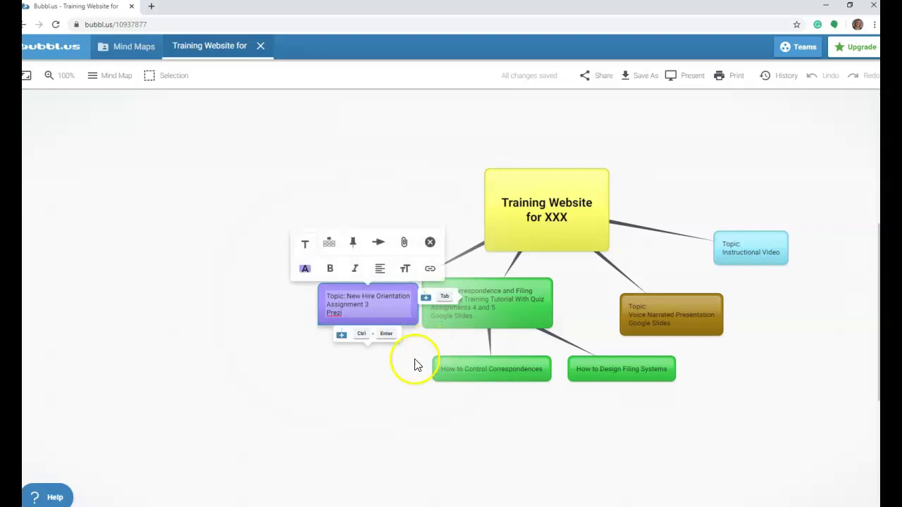
pyautogui.click(368, 374)
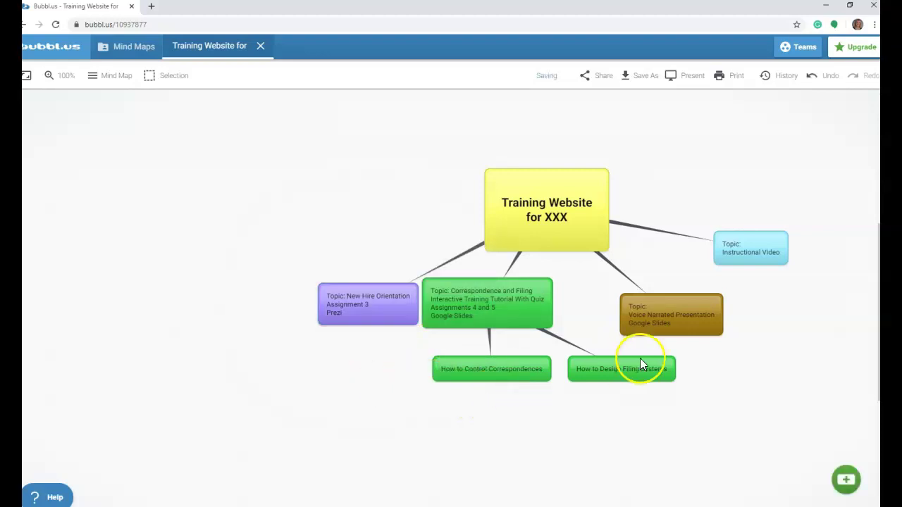
# Add "Animoto" on a new line below "Instructional Video" in the light blue bubble
pyautogui.click(747, 250)
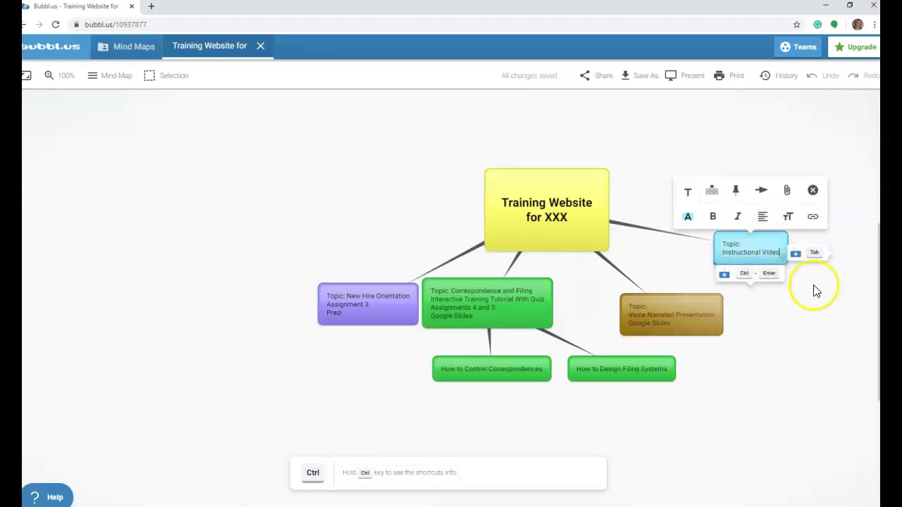
pyautogui.press('Return')
pyautogui.write('Animoto')
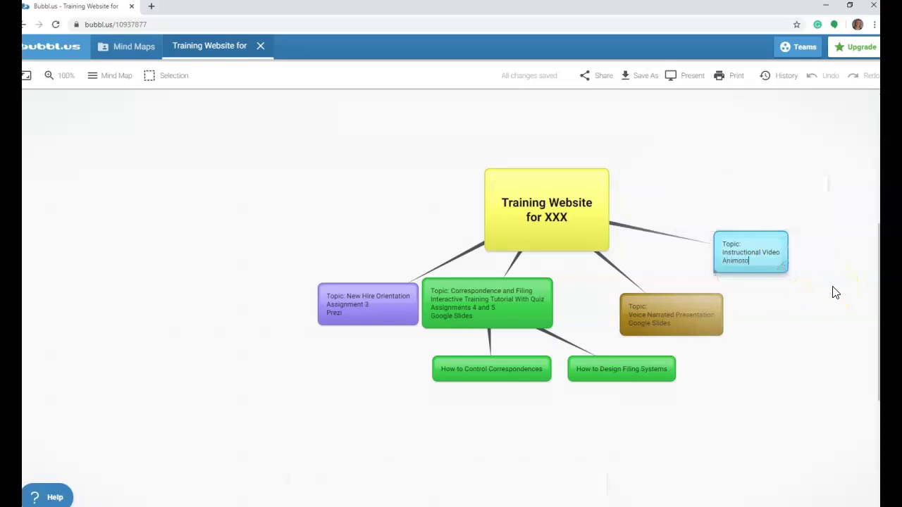
pyautogui.click(784, 319)
# Add a fifth child bubble to the yellow title bubble, place it above and right of the light blue bubble and color it gray
pyautogui.click(555, 202)
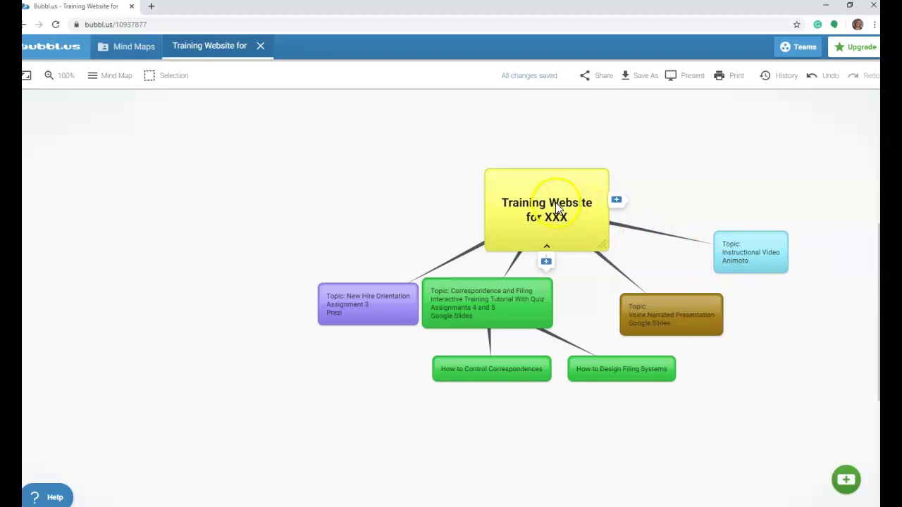
pyautogui.click(546, 263)
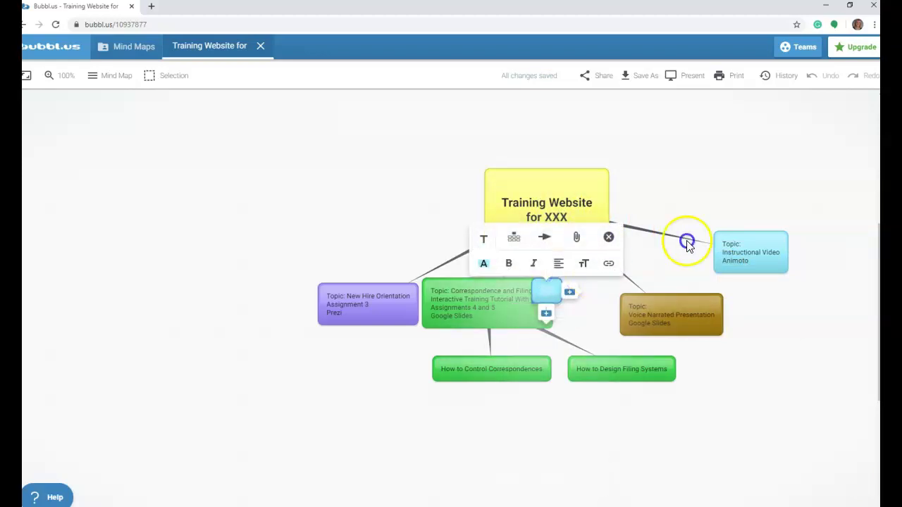
pyautogui.press('Escape')
pyautogui.moveTo(547, 288); pyautogui.dragTo(771, 202)
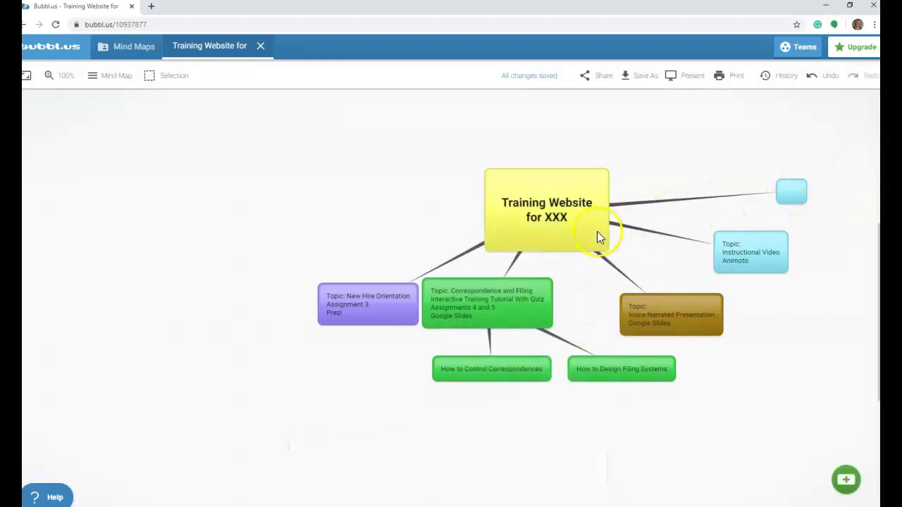
pyautogui.click(803, 190)
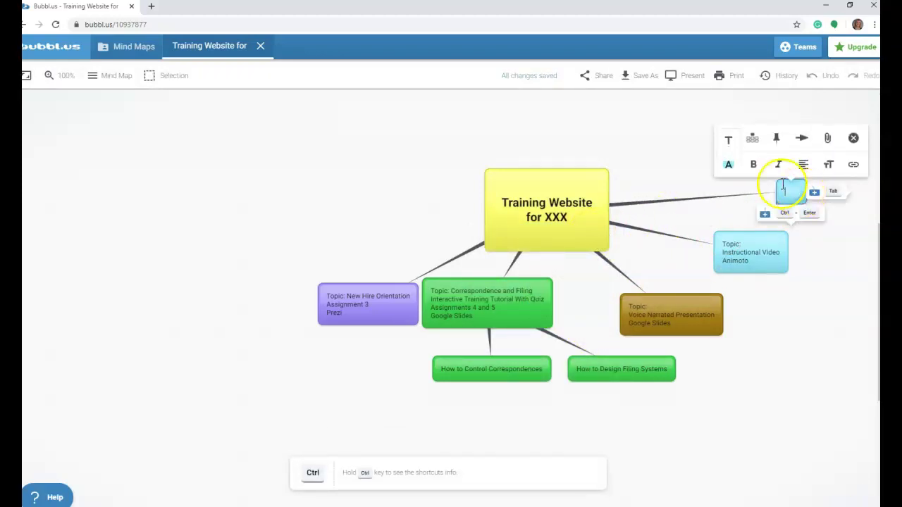
pyautogui.click(728, 164)
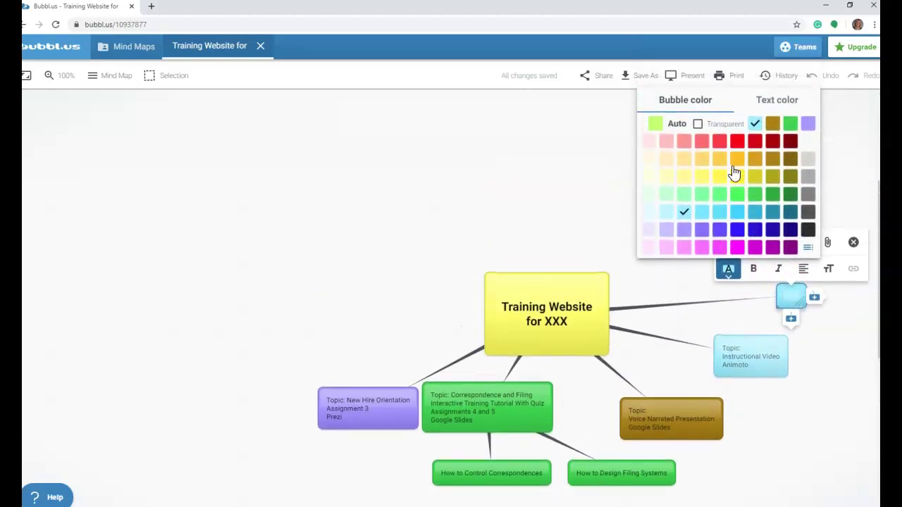
pyautogui.click(808, 178)
# Enter "Topic:", "Tutorial" and "Screencast-o-matic" on separate lines in the gray bubble and check assignment 8 in Word's graphic organizer
pyautogui.click(791, 295)
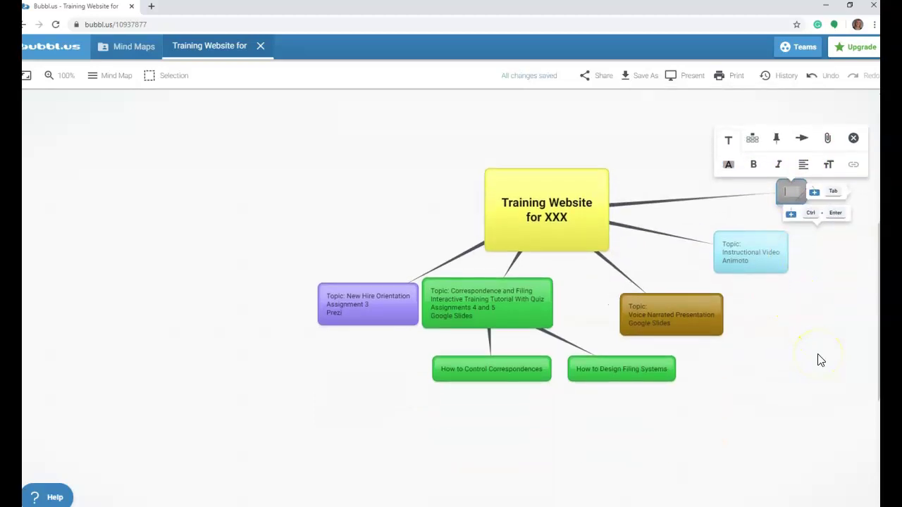
pyautogui.click(820, 360)
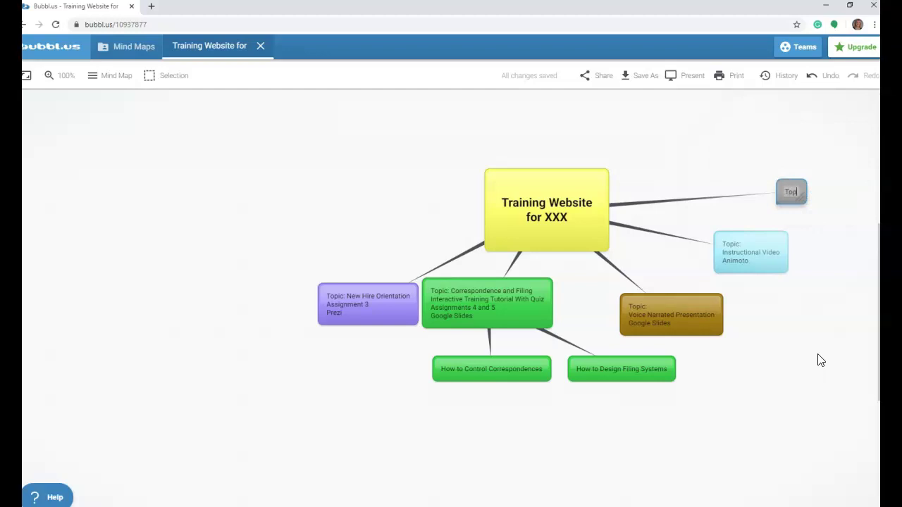
pyautogui.write(':')
pyautogui.press('Return')
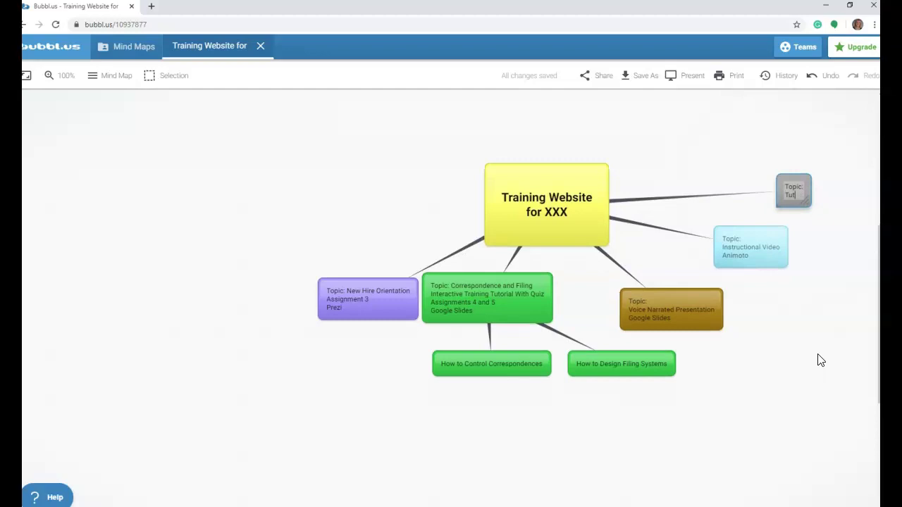
pyautogui.write('Tutorial Scr')
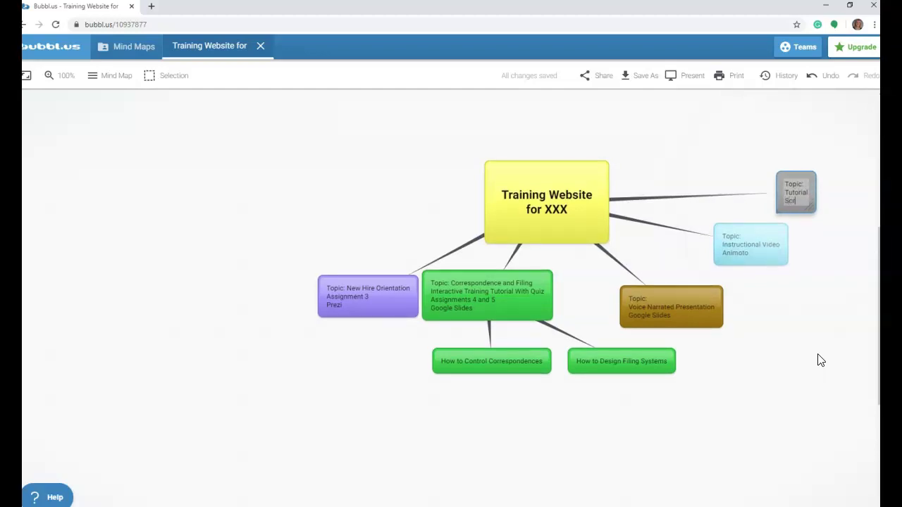
pyautogui.write('eencas')
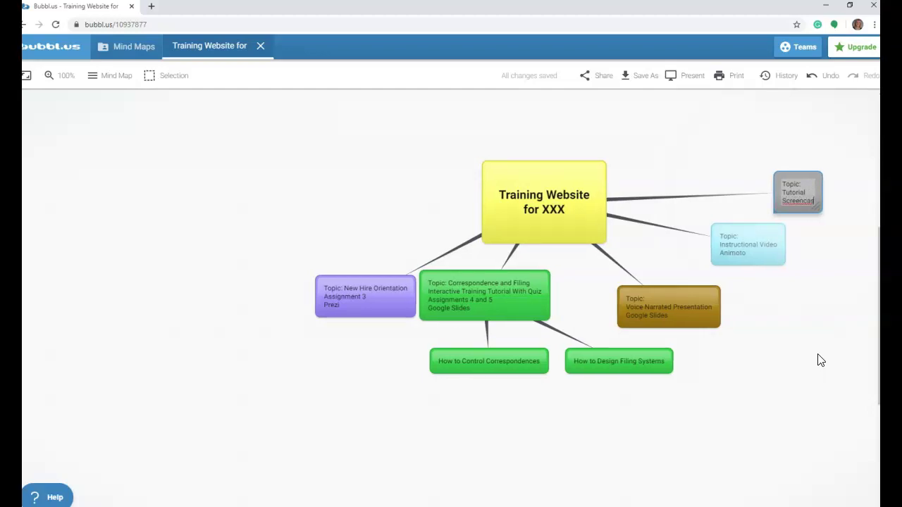
pyautogui.write('t-o')
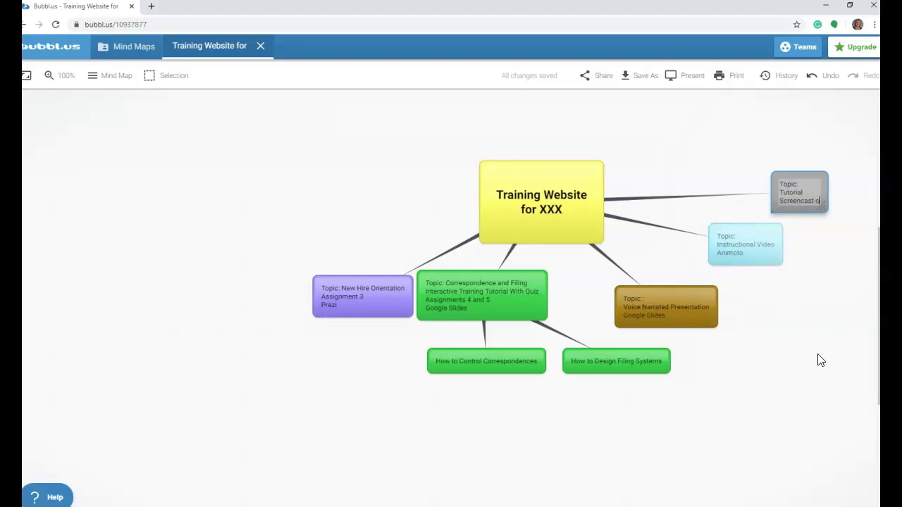
pyautogui.write('-matic')
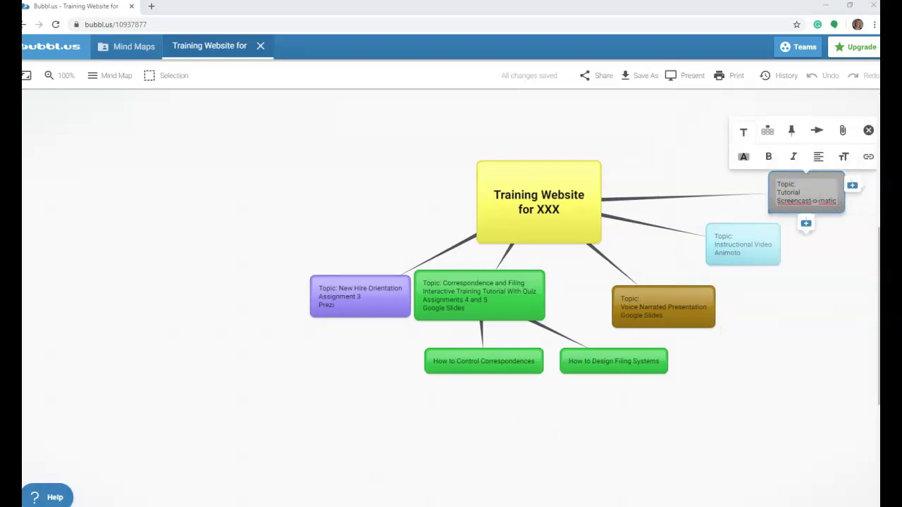
pyautogui.moveTo(491, 506)
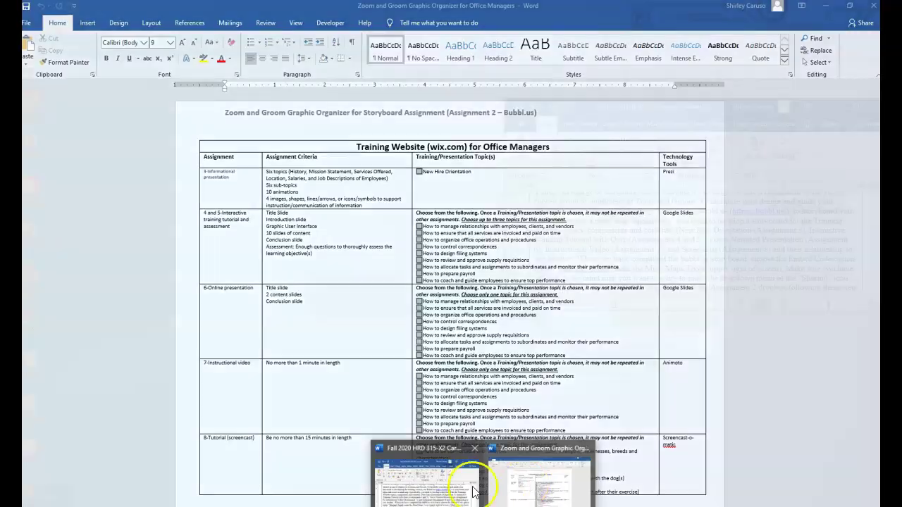
pyautogui.click(549, 472)
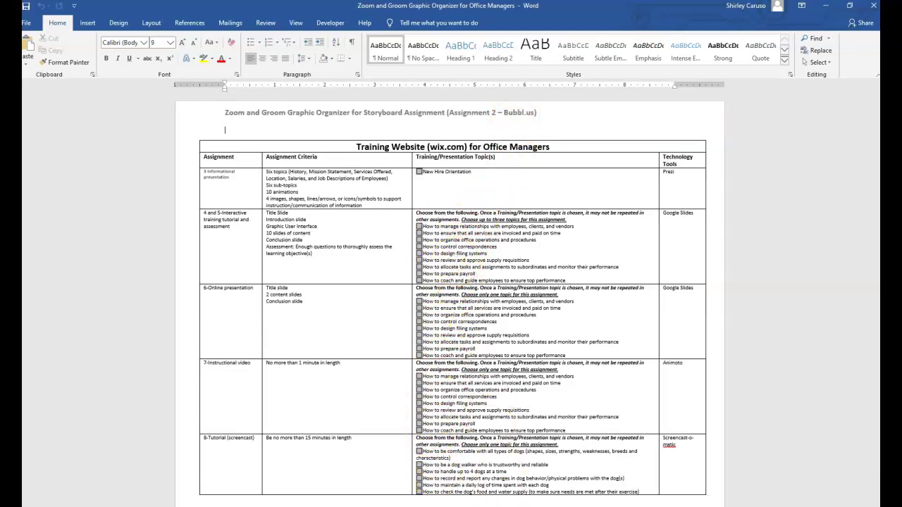
pyautogui.hotkey('alt', 'Tab')
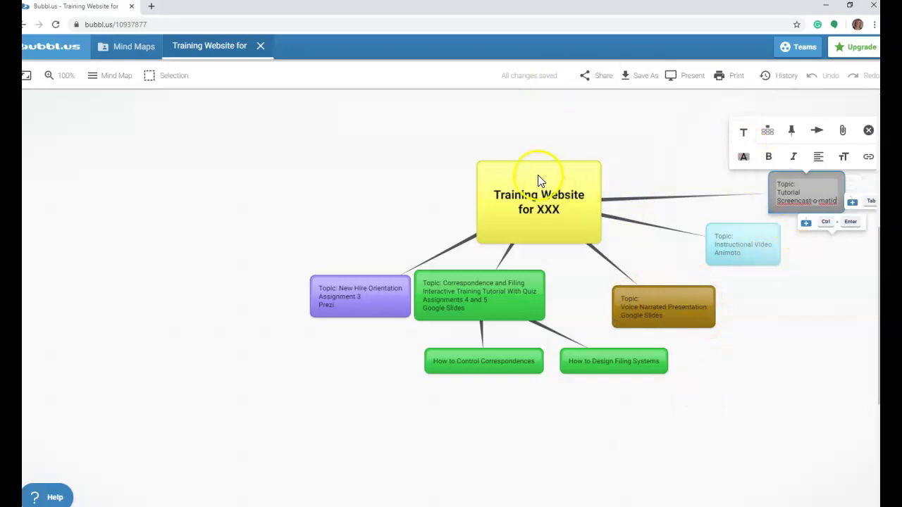
# Move the purple bubble to the far left of the map and shift the green topic bubble with its children left of the title bubble
pyautogui.click(383, 296)
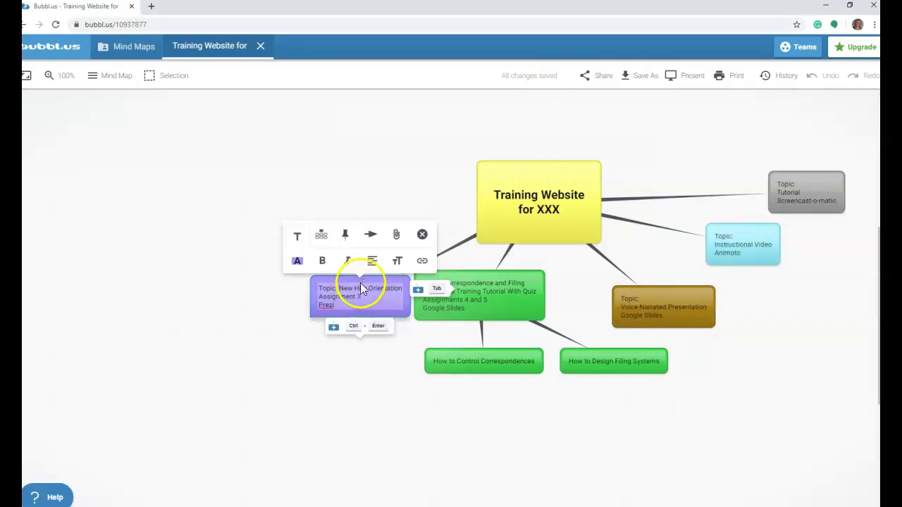
pyautogui.click(344, 281)
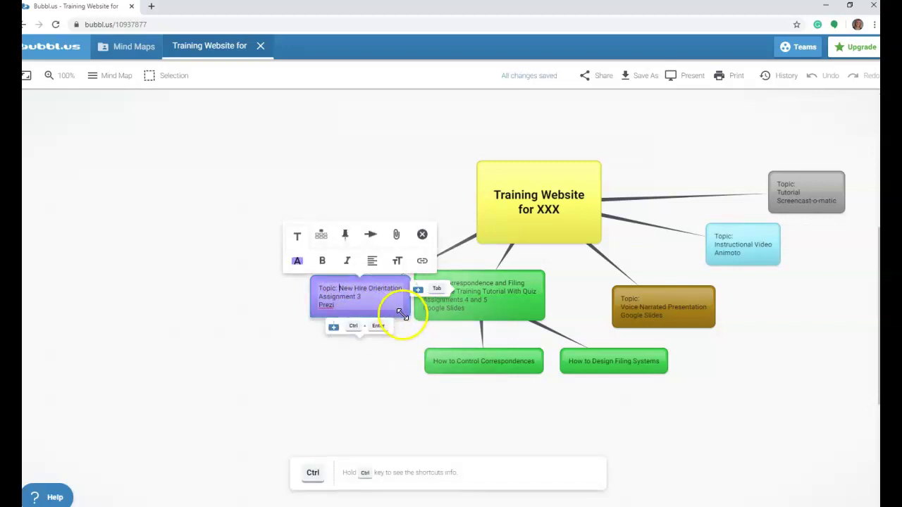
pyautogui.click(402, 289)
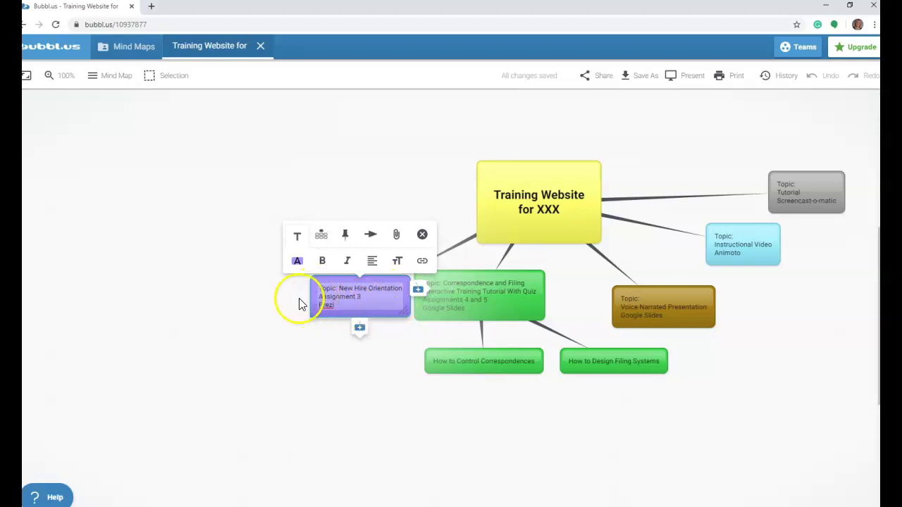
pyautogui.click(497, 338)
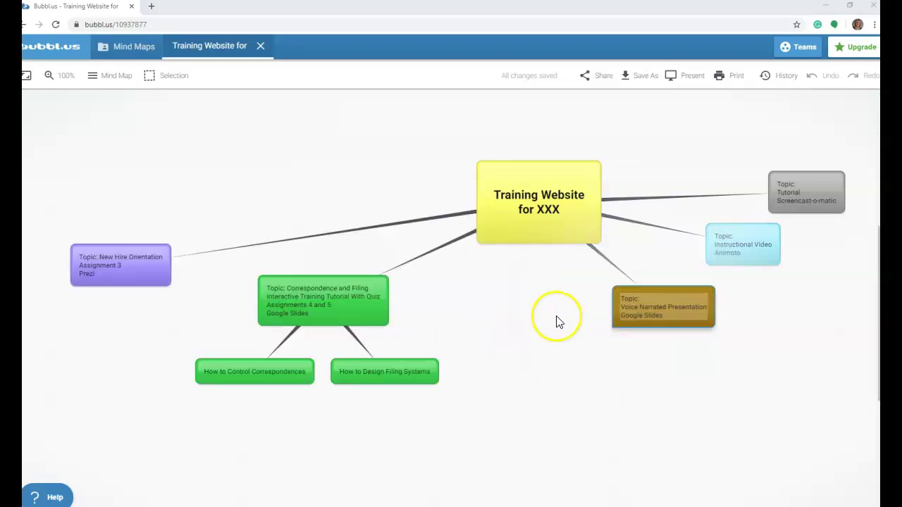
pyautogui.click(620, 289)
pyautogui.click(615, 391)
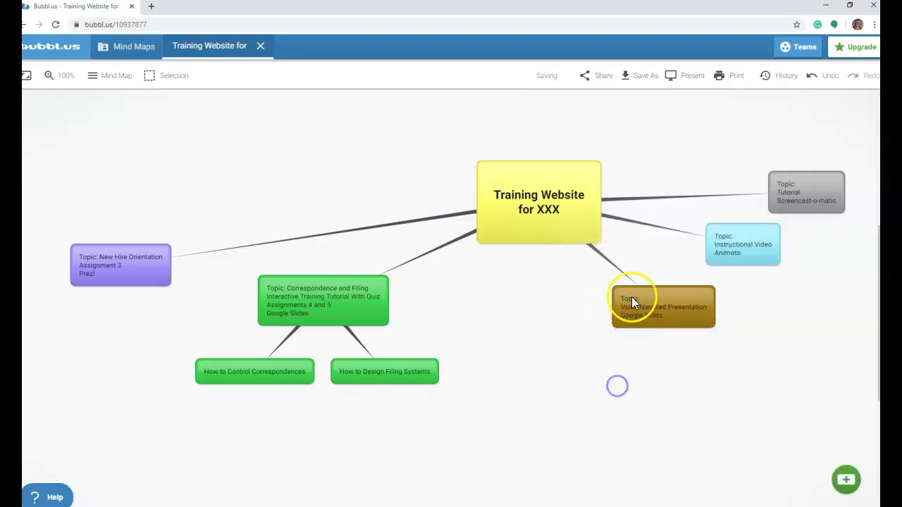
# Place the brown bubble directly beneath the title bubble, align the light blue bubble level with it and lower the gray bubble slightly
pyautogui.moveTo(616, 306); pyautogui.dragTo(506, 284)
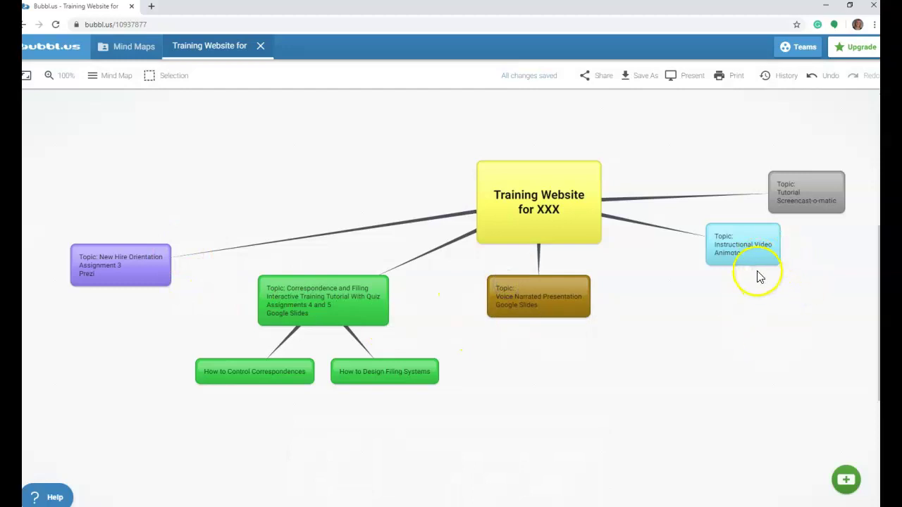
pyautogui.moveTo(702, 235); pyautogui.dragTo(671, 287)
pyautogui.moveTo(815, 181); pyautogui.dragTo(824, 212)
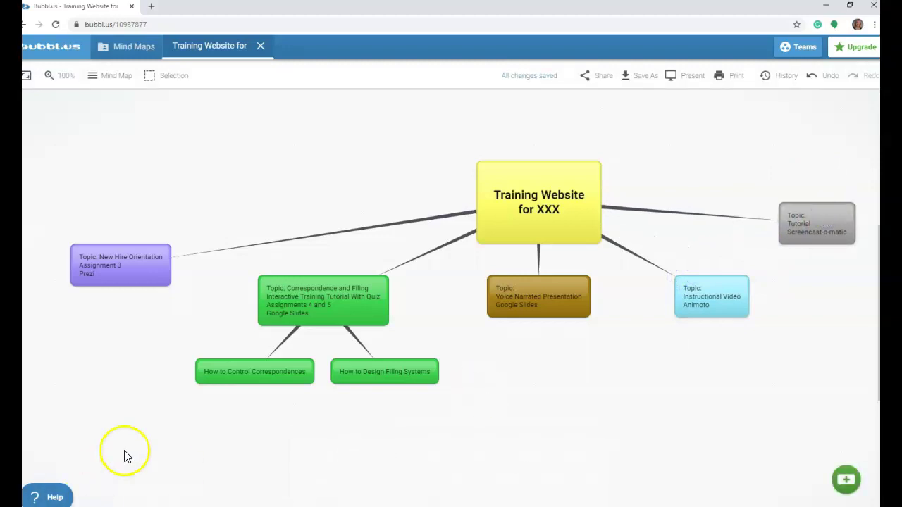
# Switch to Word's graphic organizer and copy assignment 3's six topics, from "History" through "Job Descriptions of Employees"
pyautogui.moveTo(105, 279)
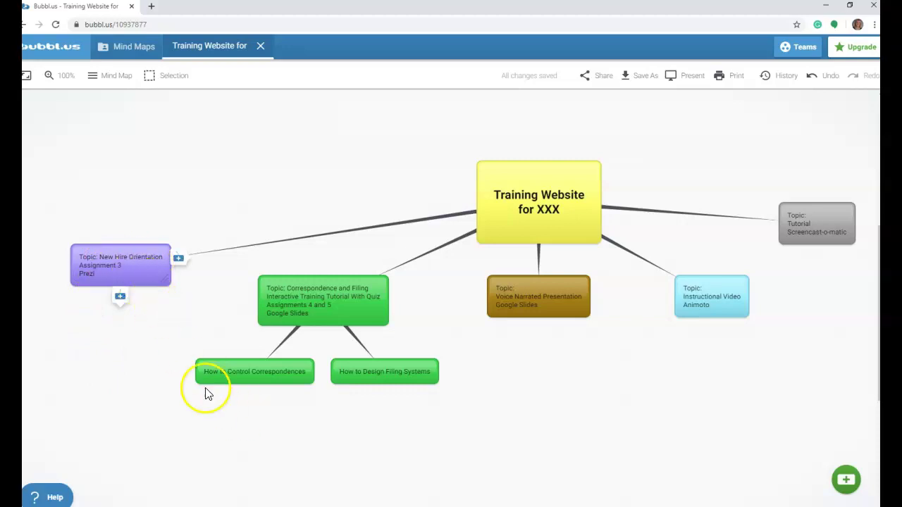
pyautogui.click(81, 279)
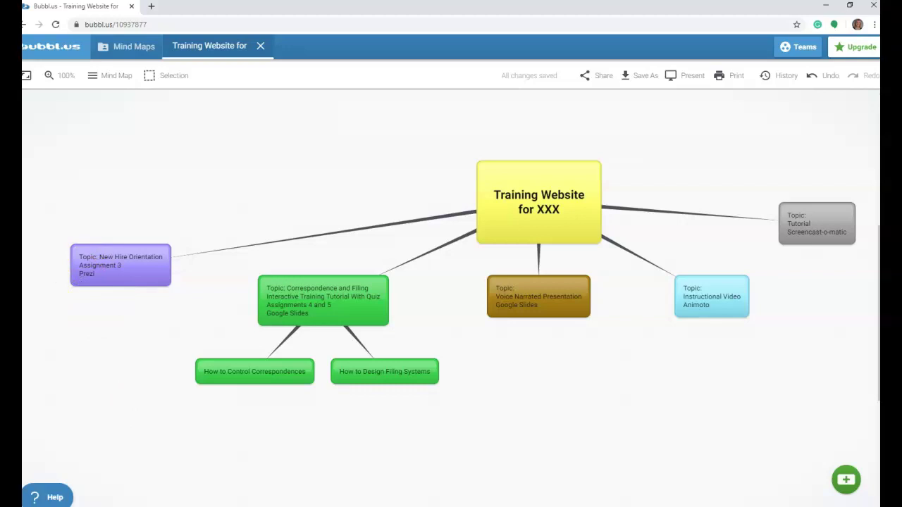
pyautogui.click(482, 506)
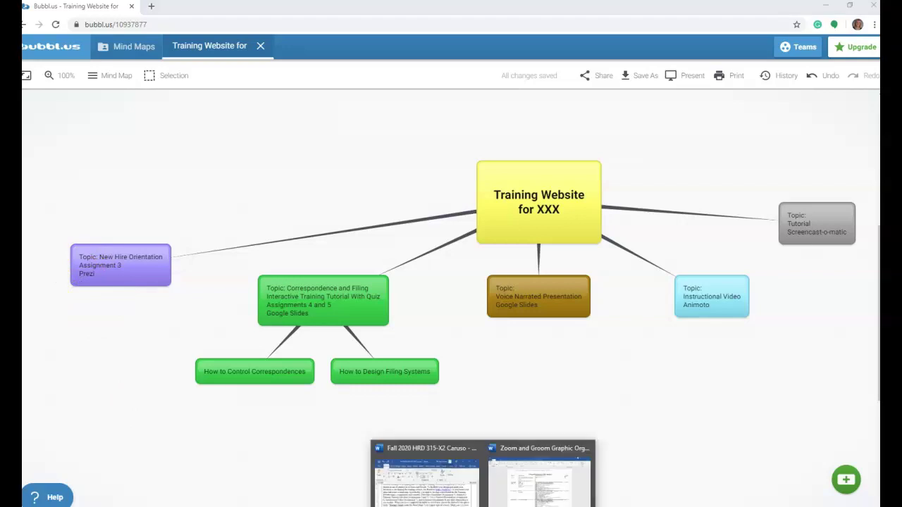
pyautogui.click(510, 490)
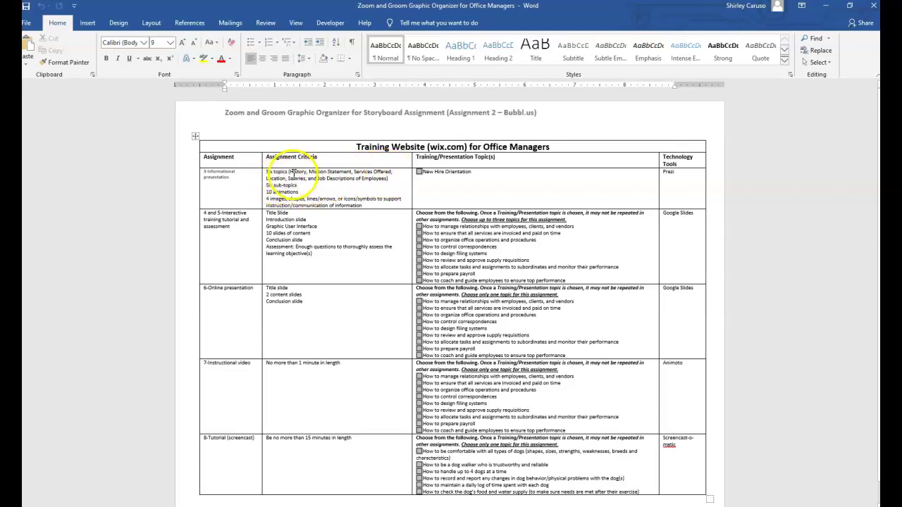
pyautogui.moveTo(289, 172); pyautogui.dragTo(371, 178)
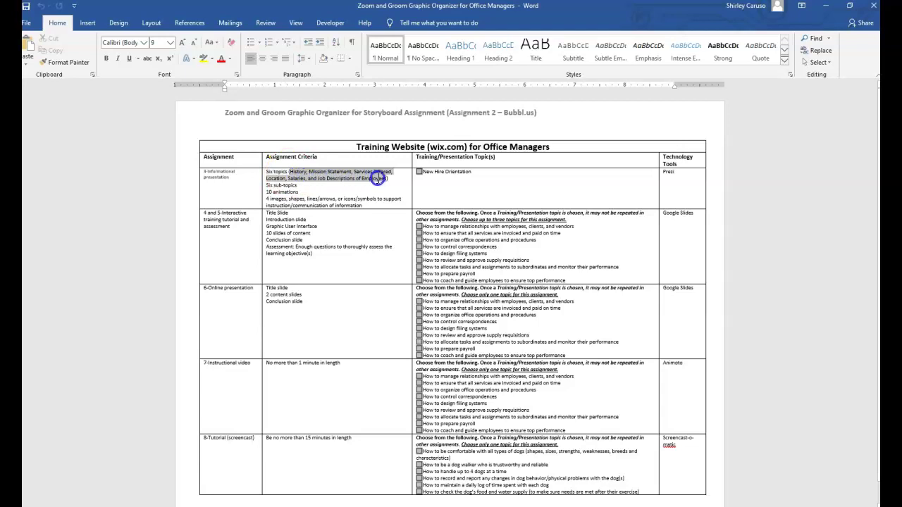
pyautogui.rightClick(375, 179)
pyautogui.click(398, 198)
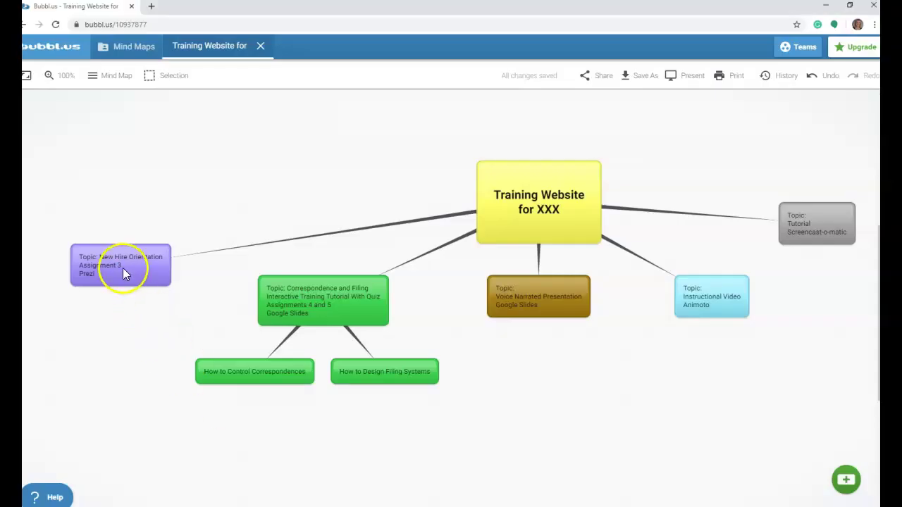
# Add three child bubbles in a row beneath the purple "New Hire Orientation" bubble
pyautogui.click(121, 268)
pyautogui.click(93, 297)
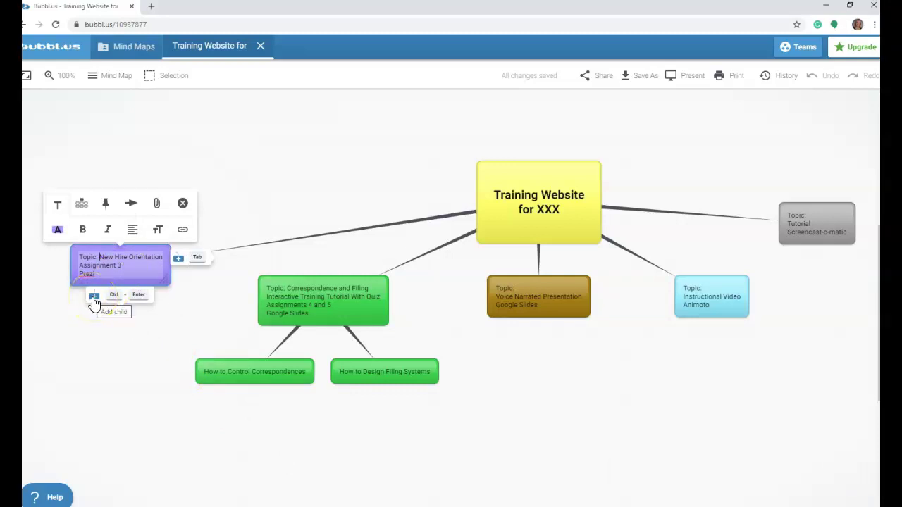
pyautogui.click(93, 298)
pyautogui.click(93, 298)
pyautogui.click(93, 298)
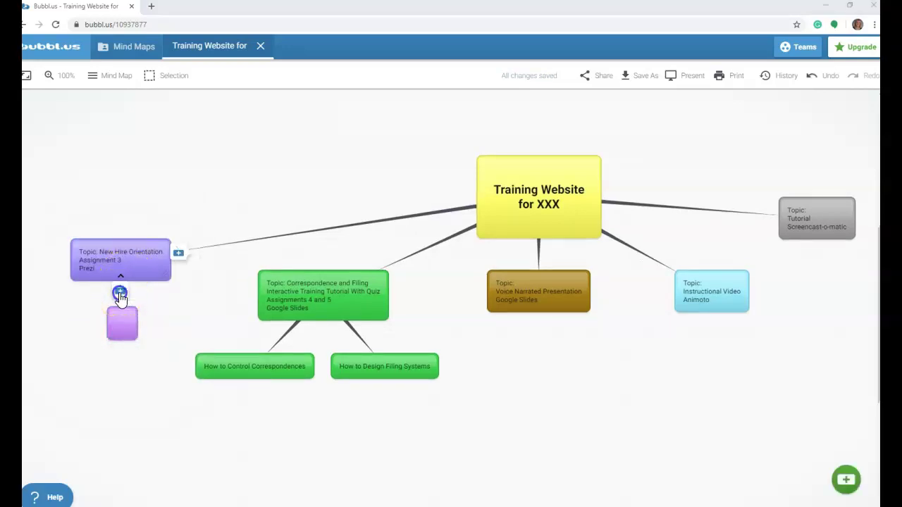
pyautogui.hotkey('ctrl', 'Return')
pyautogui.click(141, 246)
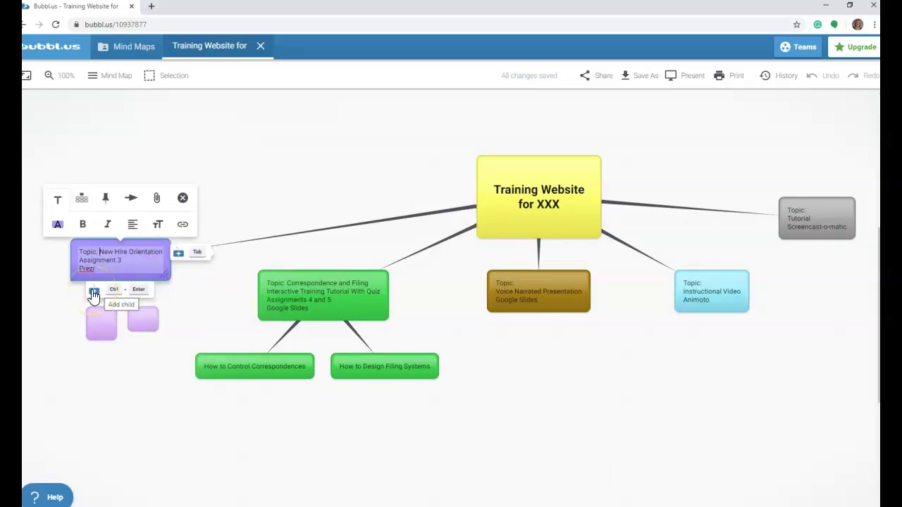
pyautogui.click(94, 295)
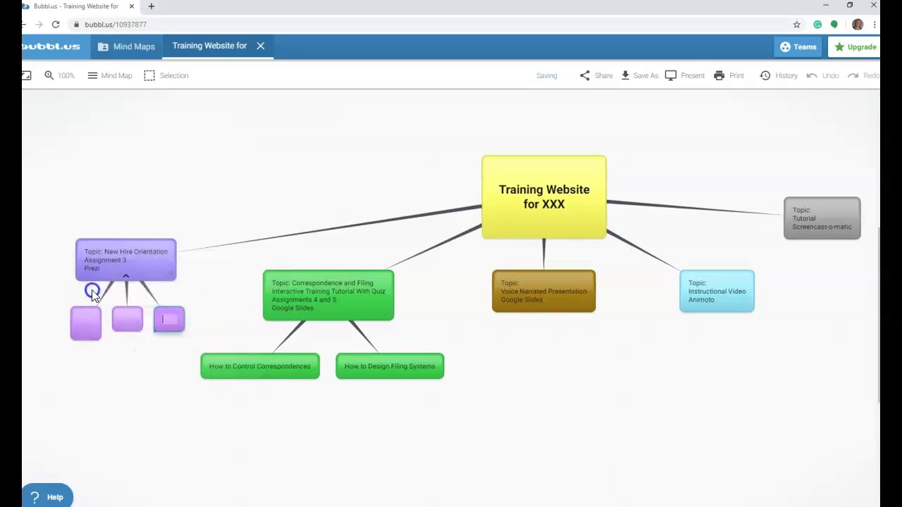
# Complete the purple bubble's six children: "History", "Mission Statement", "Services Offered", "Location", "Salaries" and "Job Descriptions of Employees"
pyautogui.click(111, 264)
pyautogui.click(89, 275)
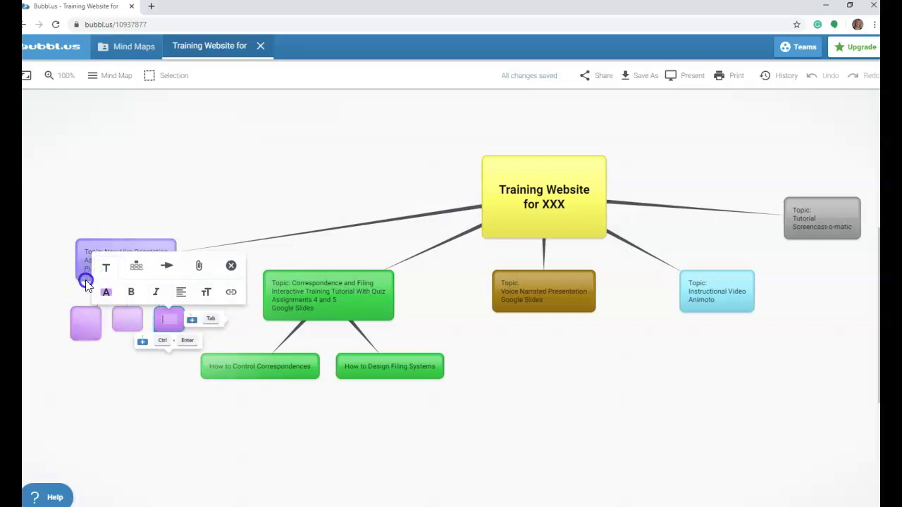
pyautogui.click(101, 291)
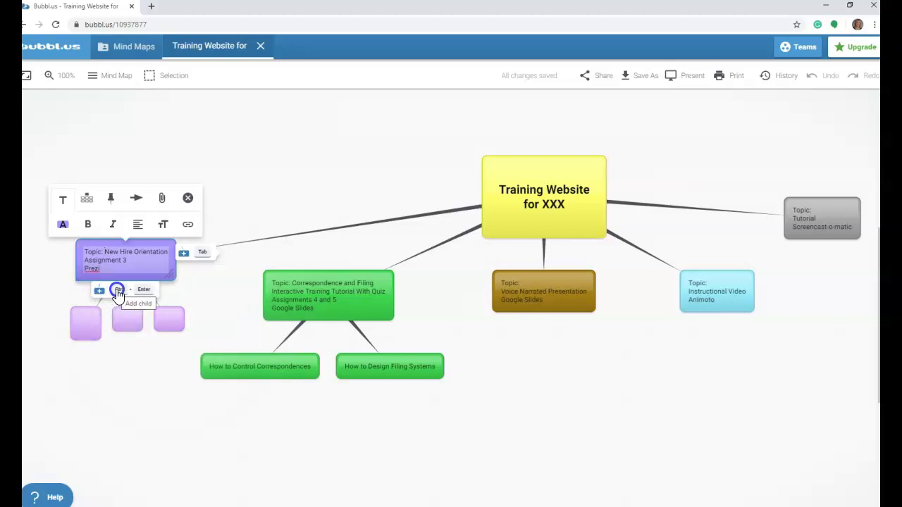
pyautogui.click(117, 291)
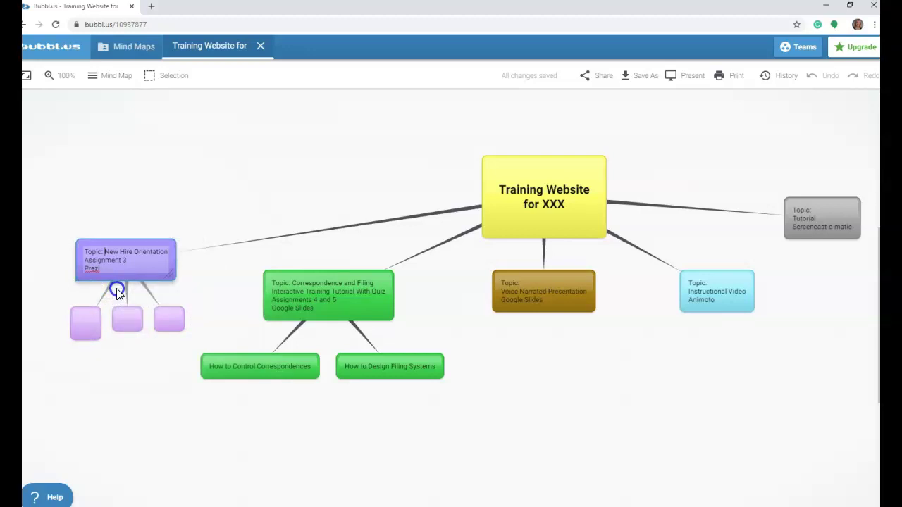
pyautogui.keyDown('ctrl'); pyautogui.click(117, 291); pyautogui.keyUp('ctrl')
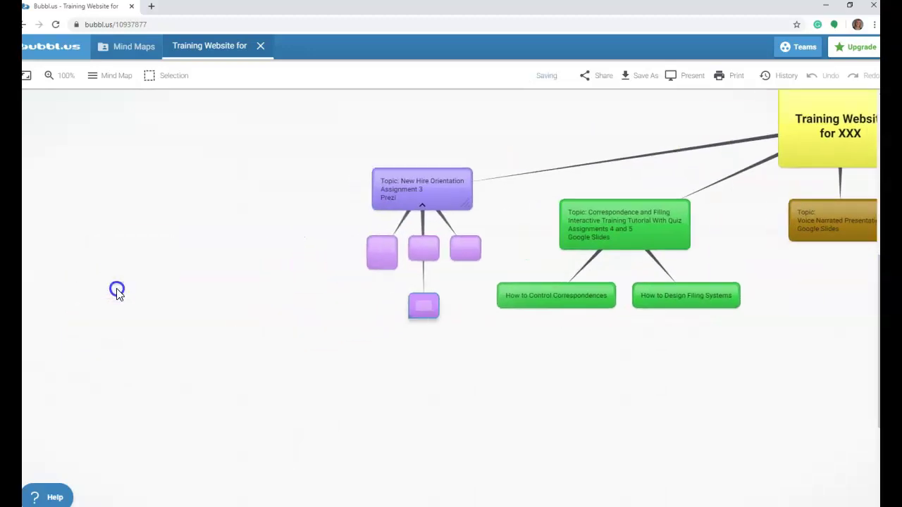
pyautogui.press('Tab')
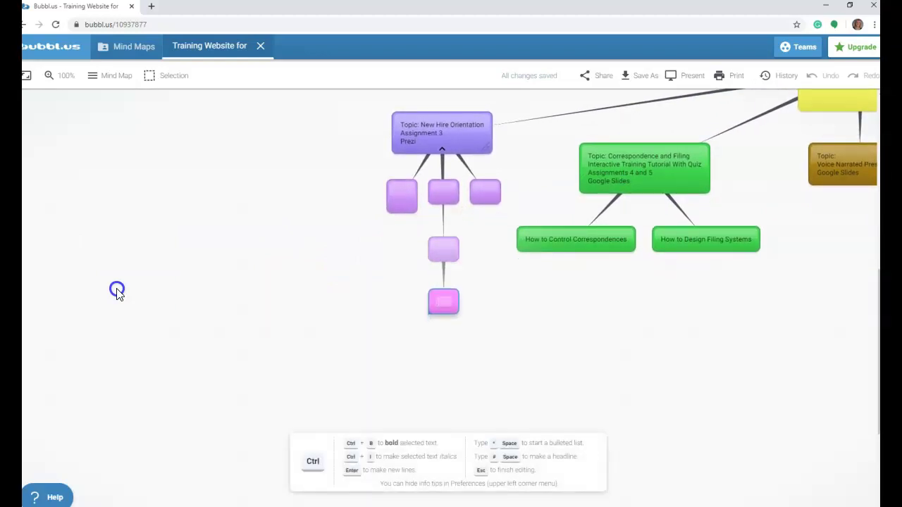
pyautogui.press('Tab')
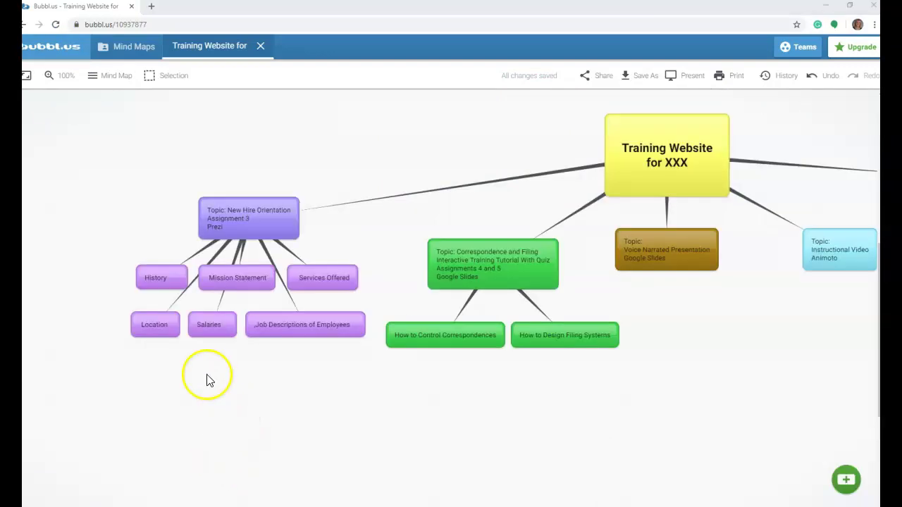
# Switch to the graphic organizer in Word, check the assignment 3 criteria and return to the mind map
pyautogui.moveTo(151, 279)
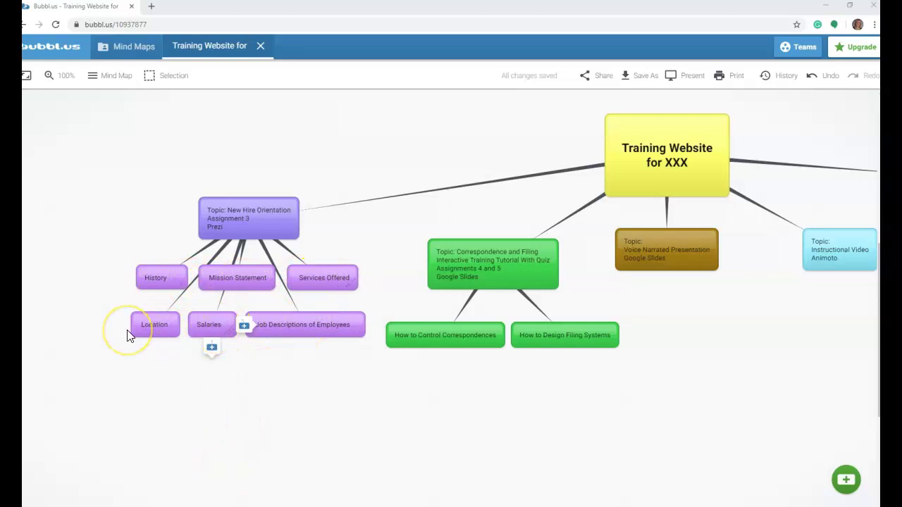
pyautogui.click(281, 467)
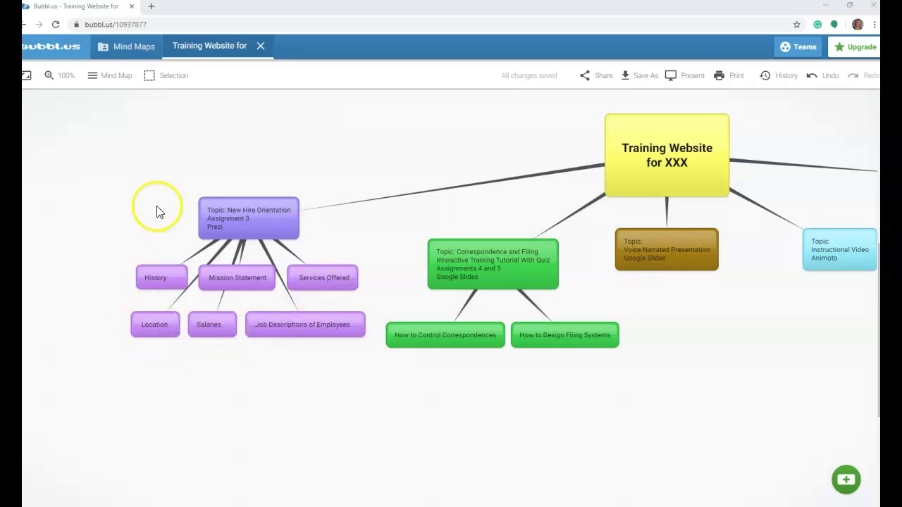
pyautogui.click(68, 284)
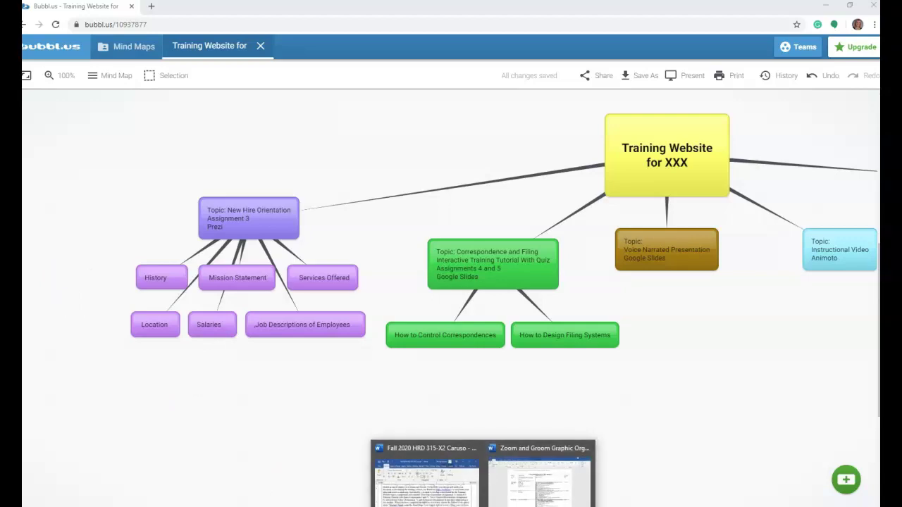
pyautogui.click(518, 486)
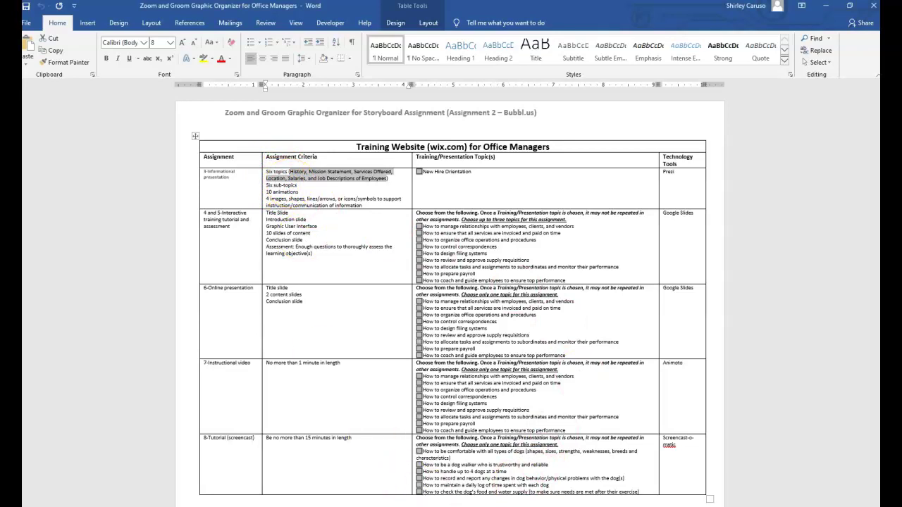
pyautogui.hotkey('alt', 'Tab')
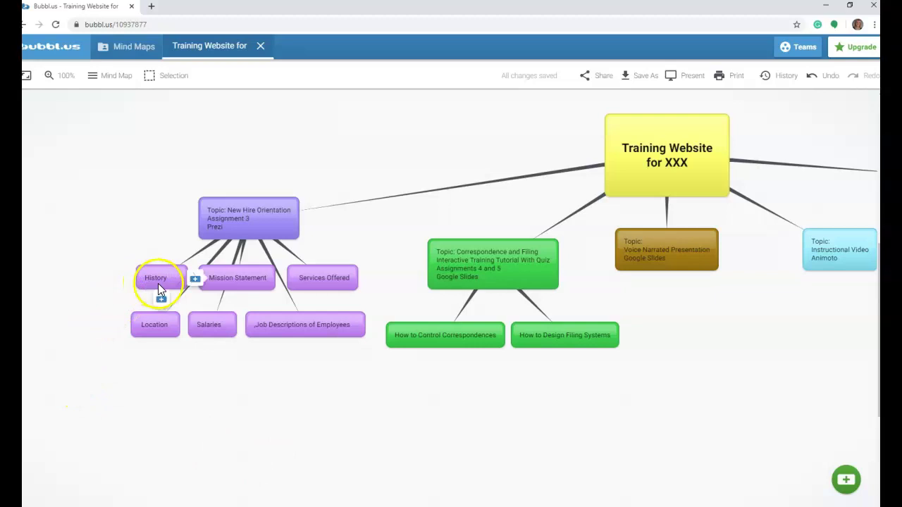
# Add two child bubbles beneath the "Services Offered" bubble
pyautogui.click(320, 282)
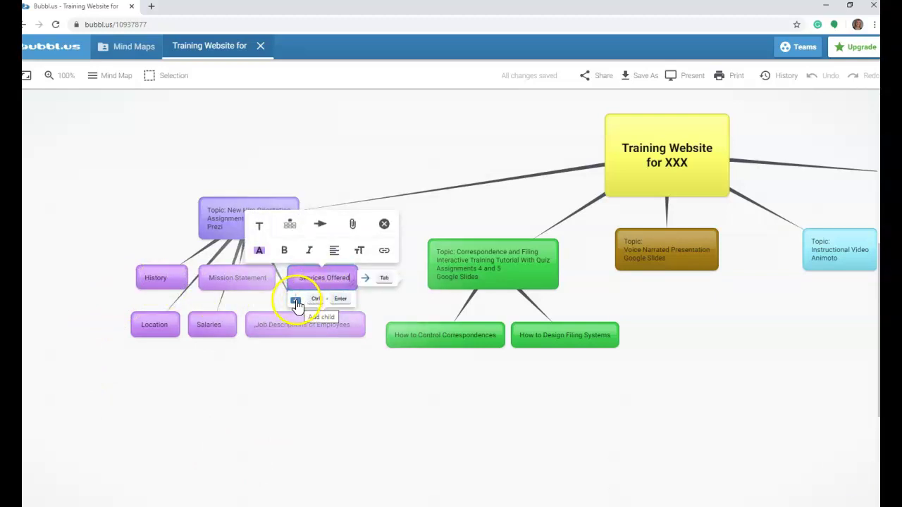
pyautogui.click(296, 303)
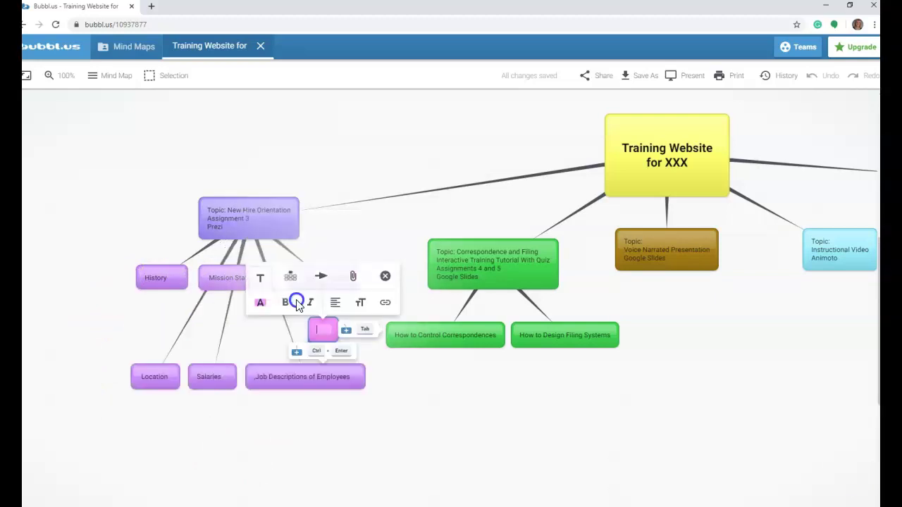
pyautogui.click(347, 250)
pyautogui.click(328, 276)
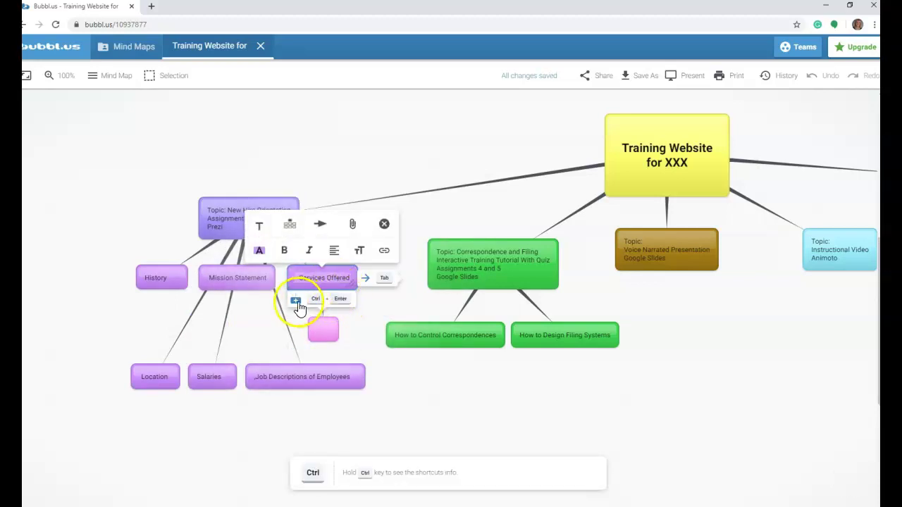
pyautogui.click(296, 301)
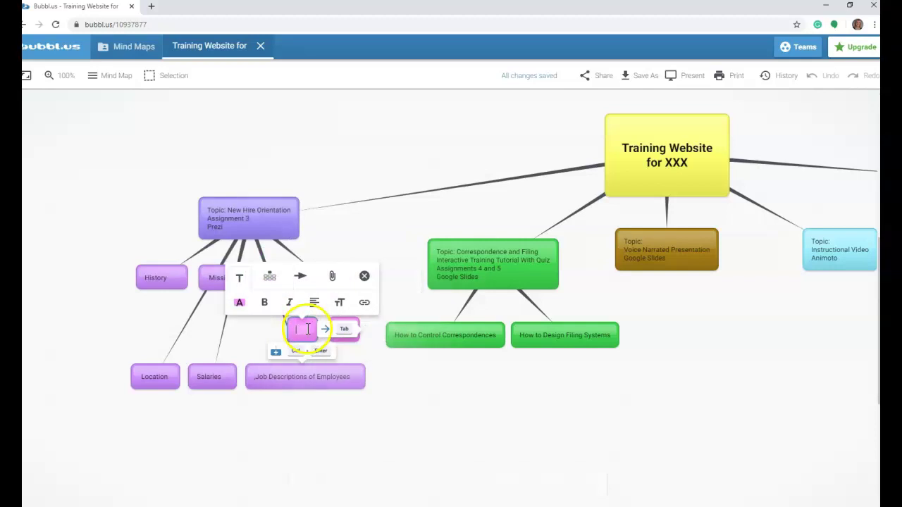
# Label the two "Services Offered" subtopics "Dog Walking" and "Dog Grooming", and widen the "Dog Grooming" bubble to fit its text
pyautogui.write('Do')
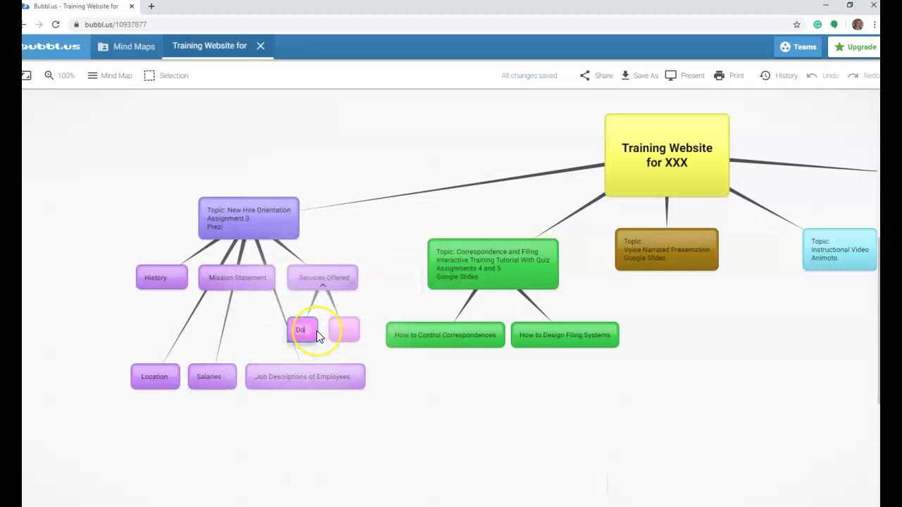
pyautogui.write('g Walking')
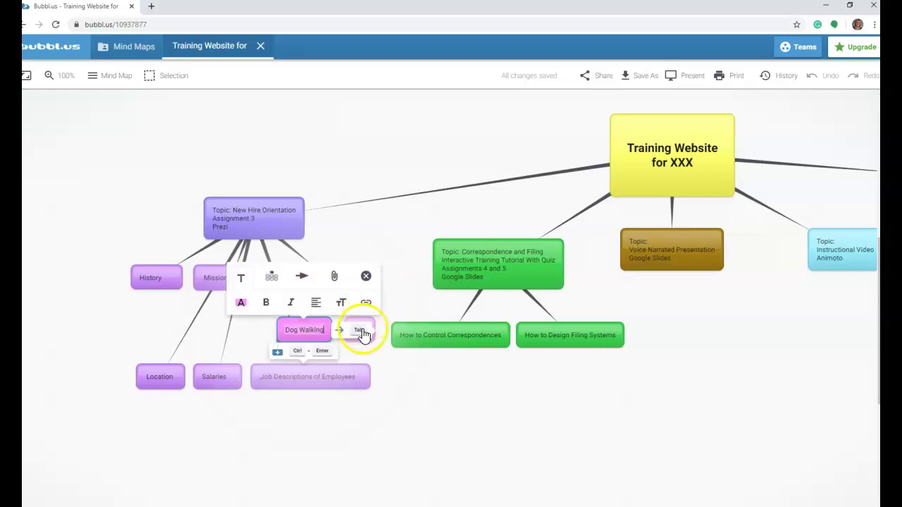
pyautogui.click(361, 331)
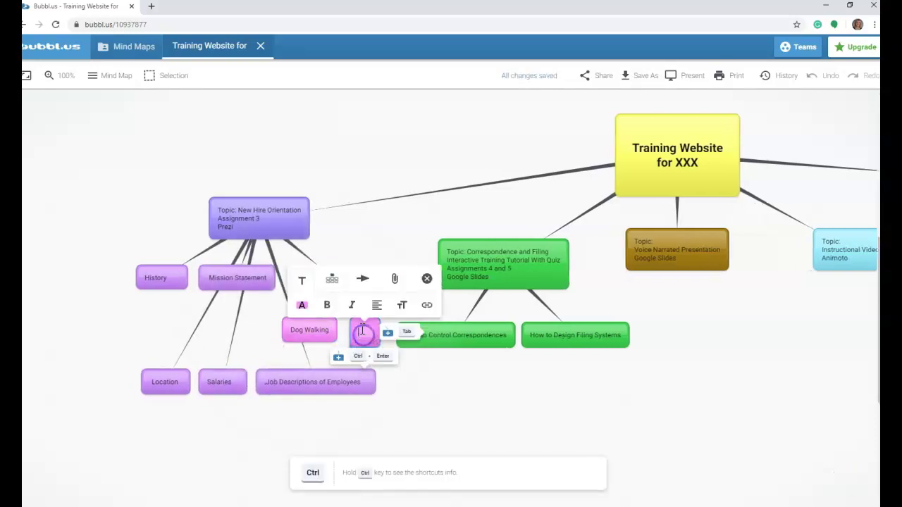
pyautogui.write('Dog')
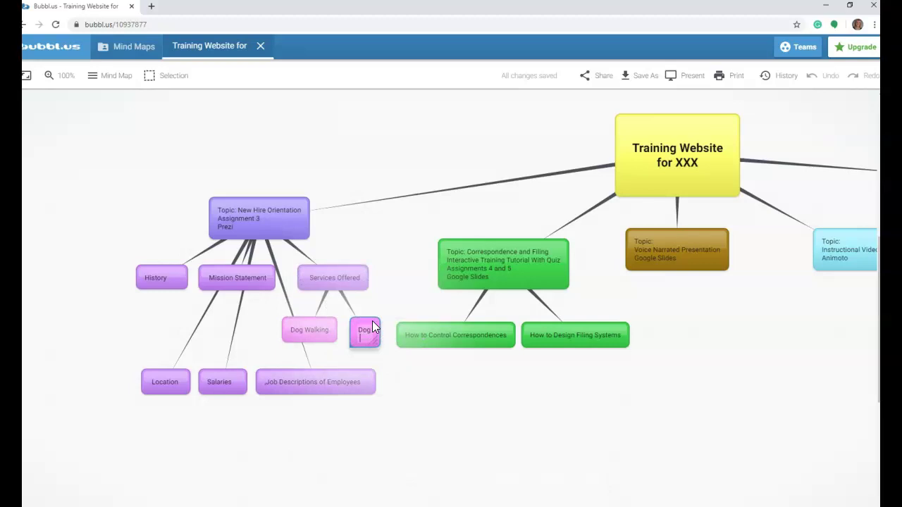
pyautogui.write('ng')
pyautogui.click(380, 332)
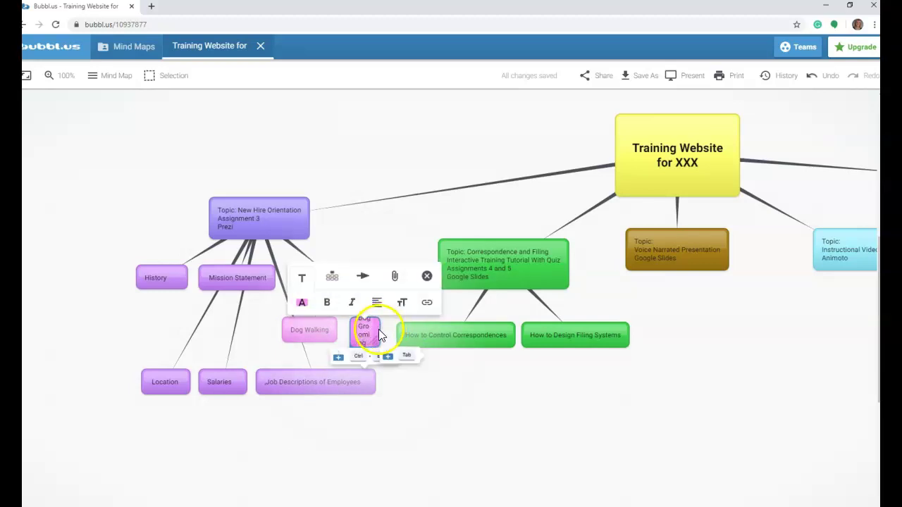
pyautogui.moveTo(380, 334); pyautogui.dragTo(397, 328)
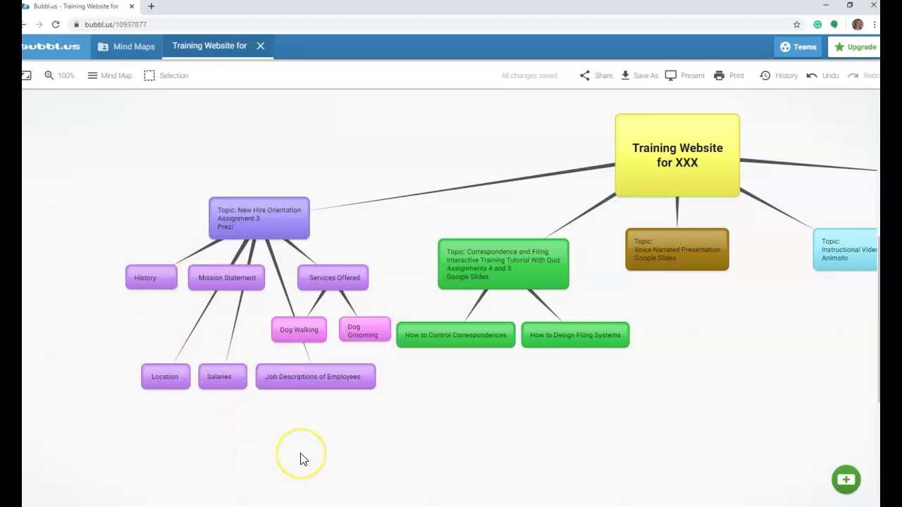
# Add three child bubbles in a row beneath the "Salaries" bubble
pyautogui.moveTo(223, 386)
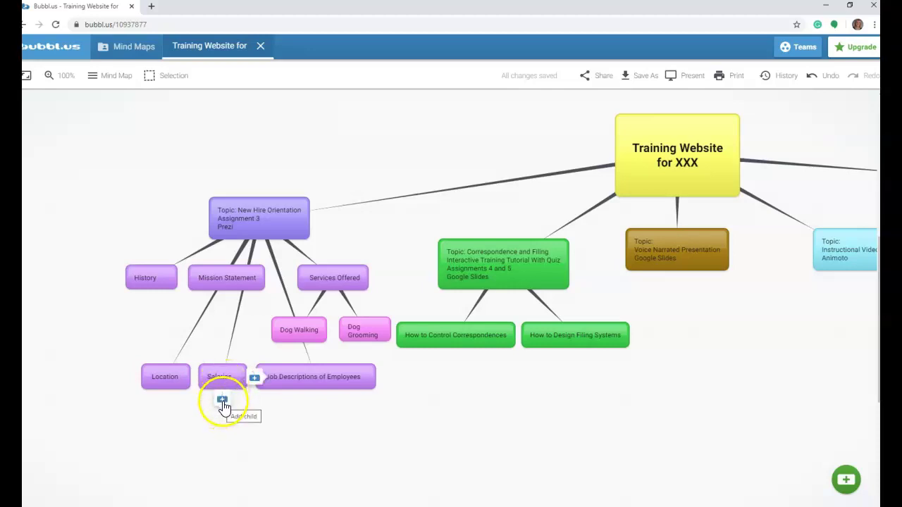
pyautogui.click(222, 407)
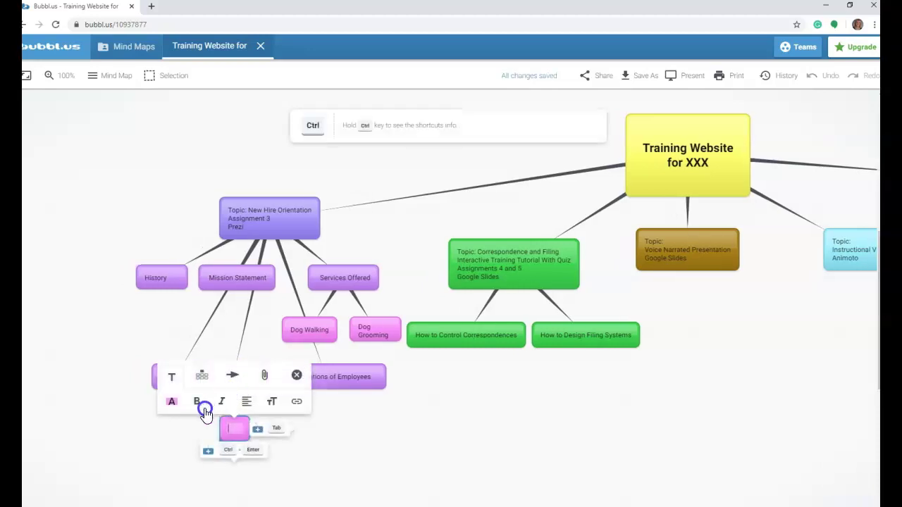
pyautogui.click(332, 453)
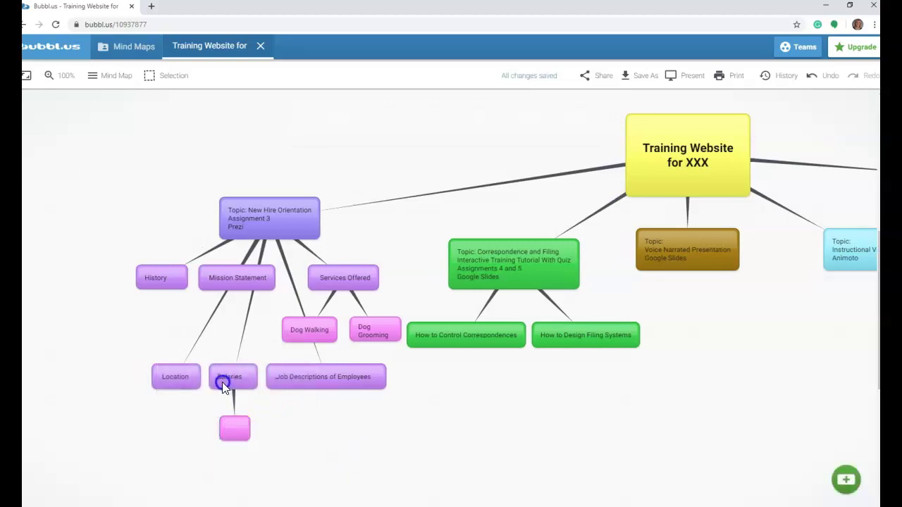
pyautogui.click(222, 382)
pyautogui.click(208, 400)
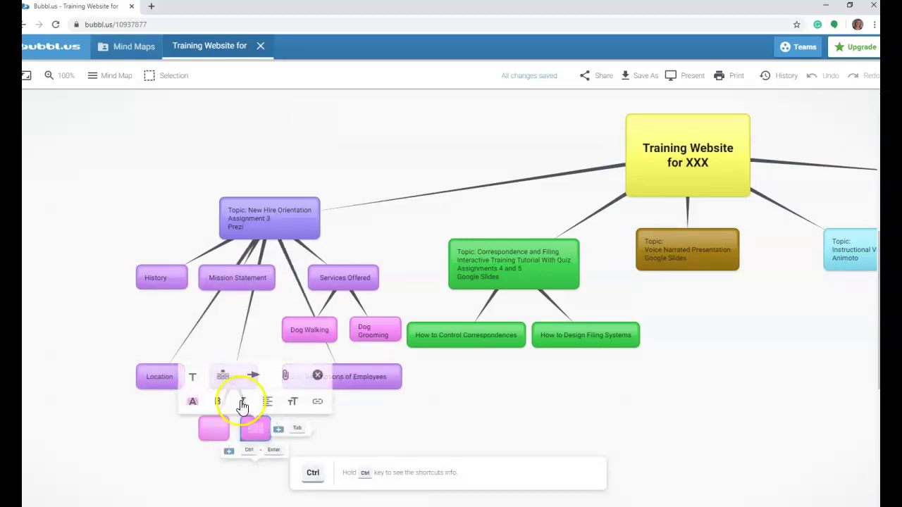
pyautogui.click(346, 424)
pyautogui.click(246, 377)
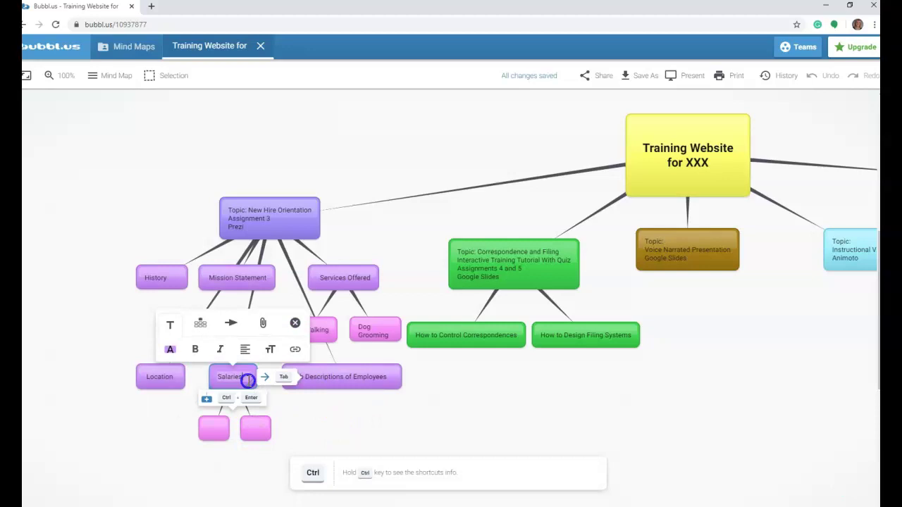
pyautogui.click(207, 403)
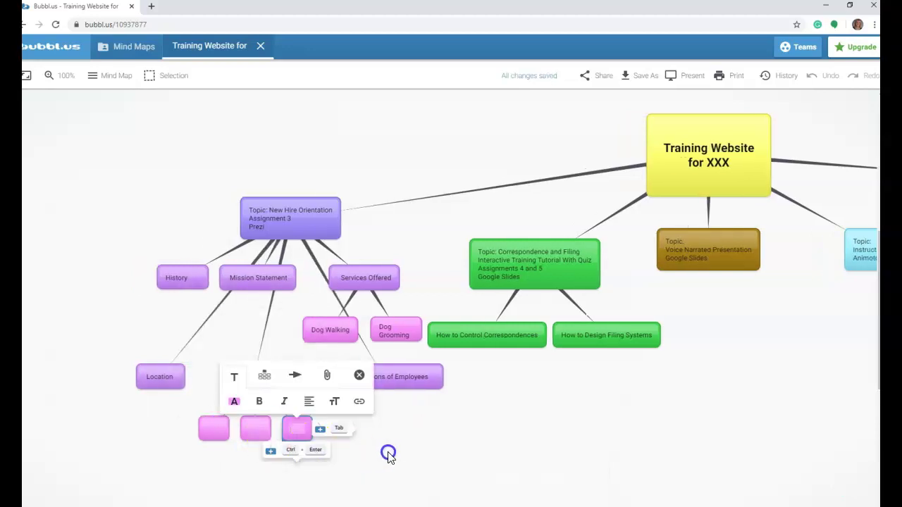
# Add a fourth child bubble to the "Salaries" bubble
pyautogui.click(316, 411)
pyautogui.click(253, 377)
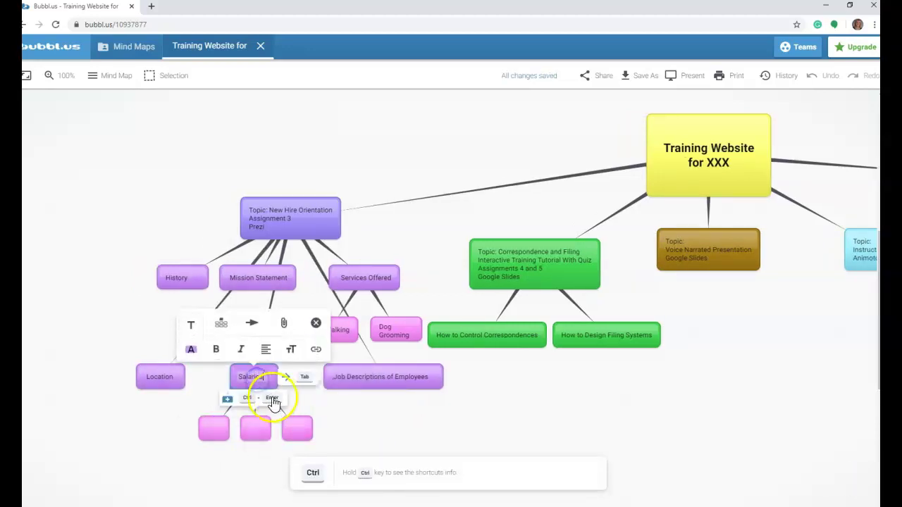
pyautogui.click(226, 399)
pyautogui.click(394, 431)
# Label the three bubbles in the row beneath "Salaries" as "Dog Walkers", "Dog Groomers" and "Receptionists"
pyautogui.scroll(-2, 306, 423)
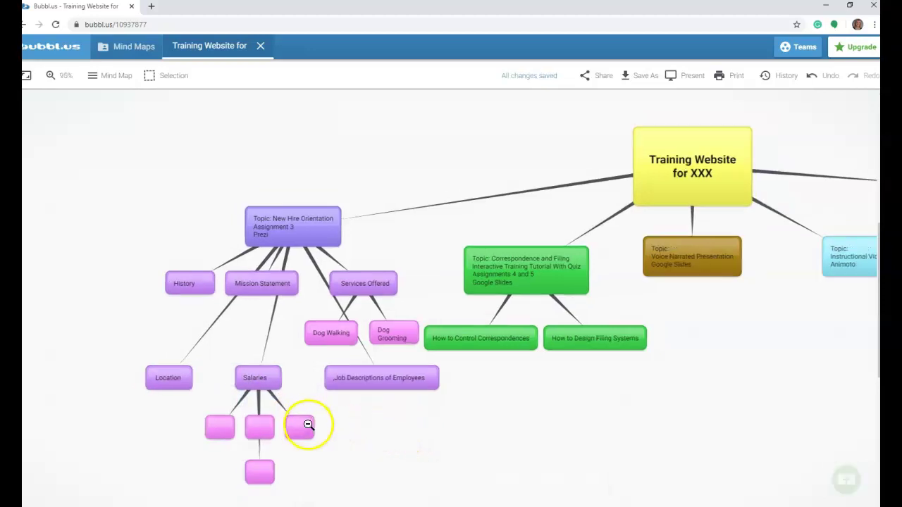
pyautogui.click(241, 417)
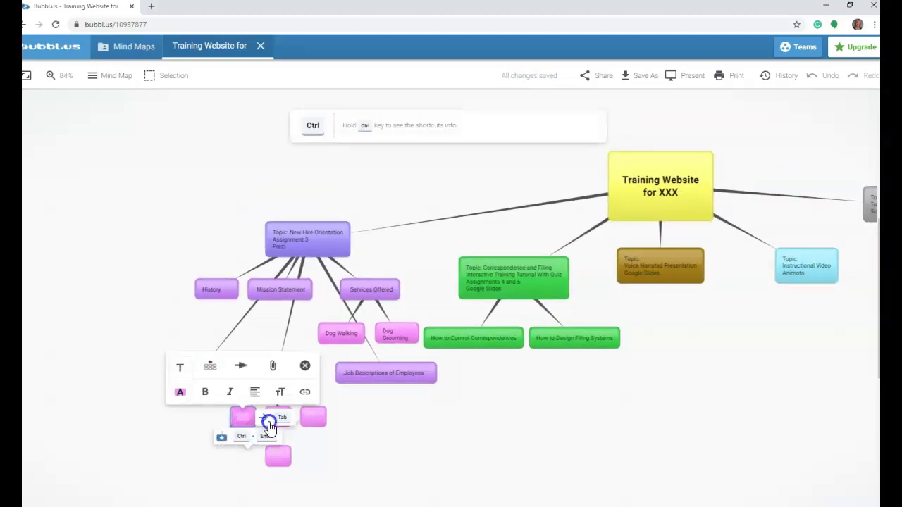
pyautogui.write('Dog')
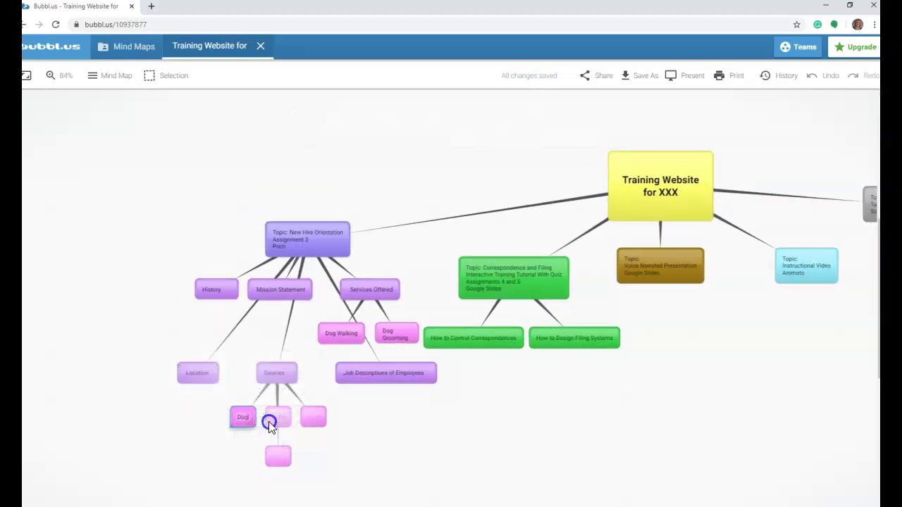
pyautogui.write(' Walkers')
pyautogui.click(310, 473)
pyautogui.click(298, 416)
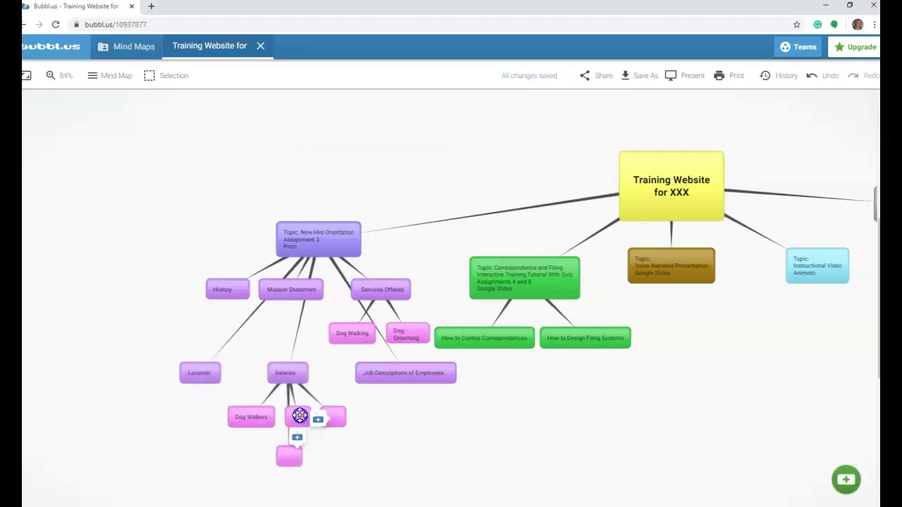
pyautogui.write('Dog Groomers')
pyautogui.press('Return')
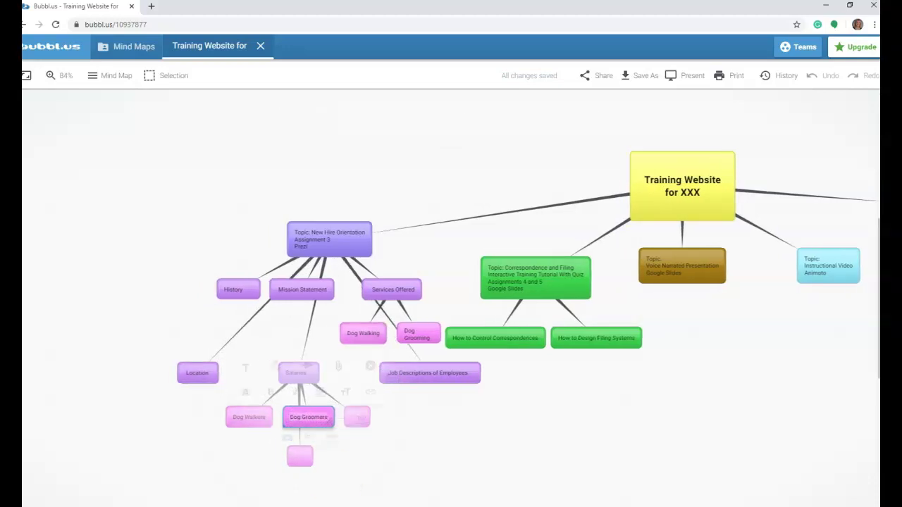
pyautogui.click(363, 417)
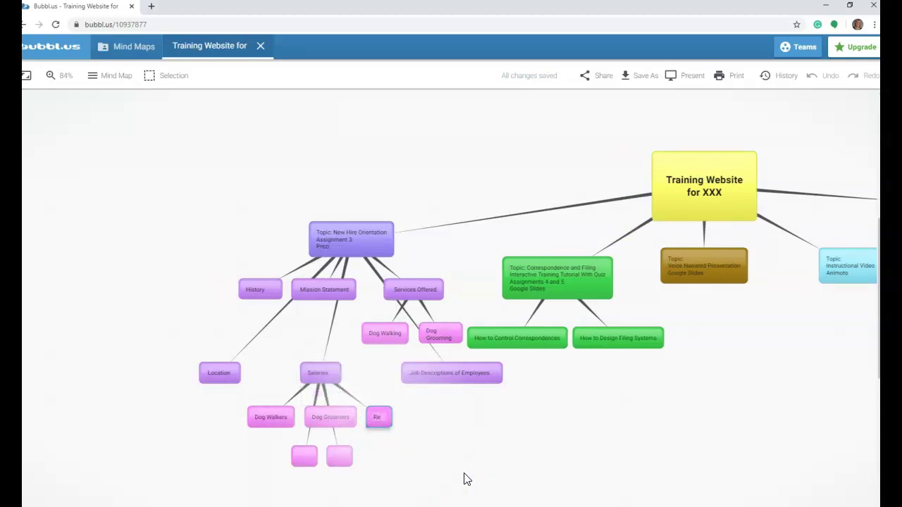
pyautogui.write('Receptionis')
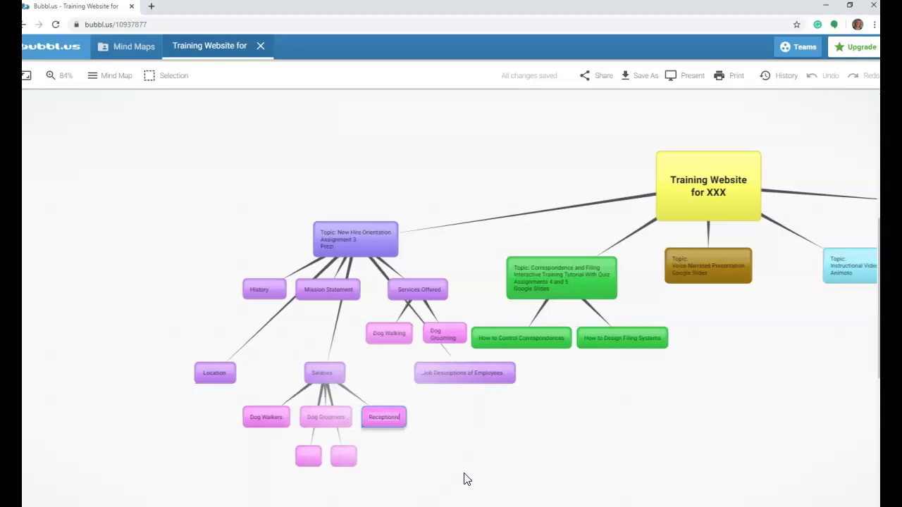
pyautogui.write('ts')
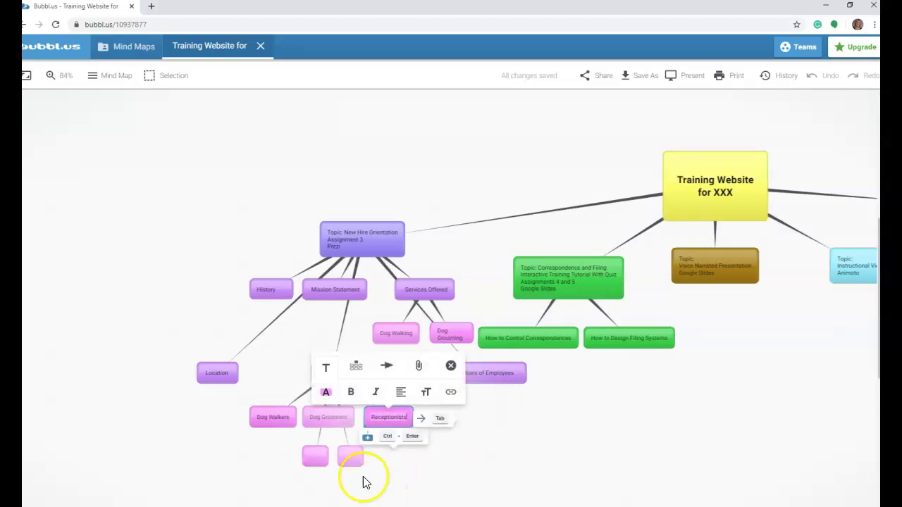
# Label the fourth "Salaries" subtopic "Office Managers" and delete the spare empty bubble beside it
pyautogui.click(316, 457)
pyautogui.write('d')
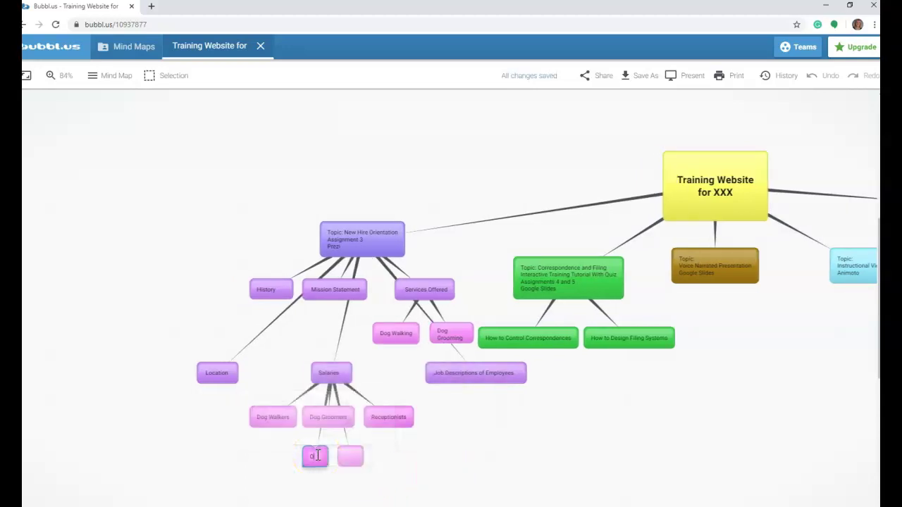
pyautogui.write('ffice Man')
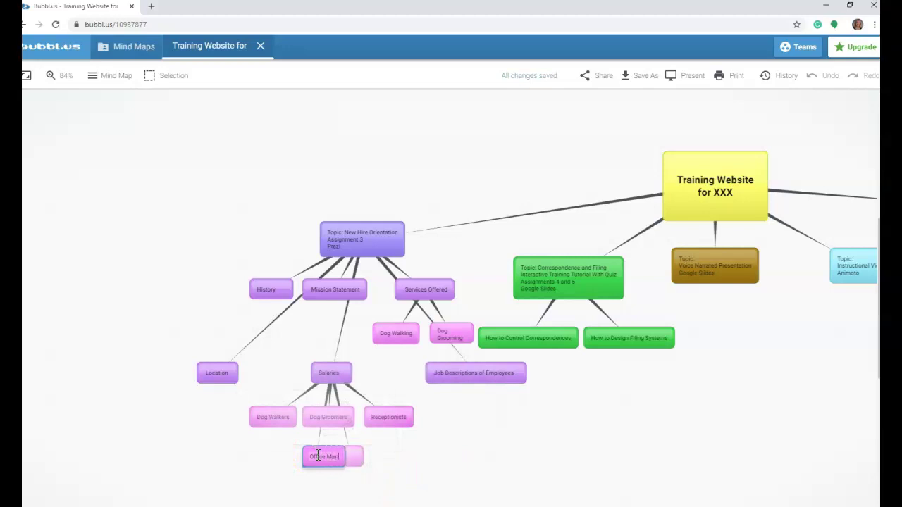
pyautogui.write('agers')
pyautogui.press('Tab')
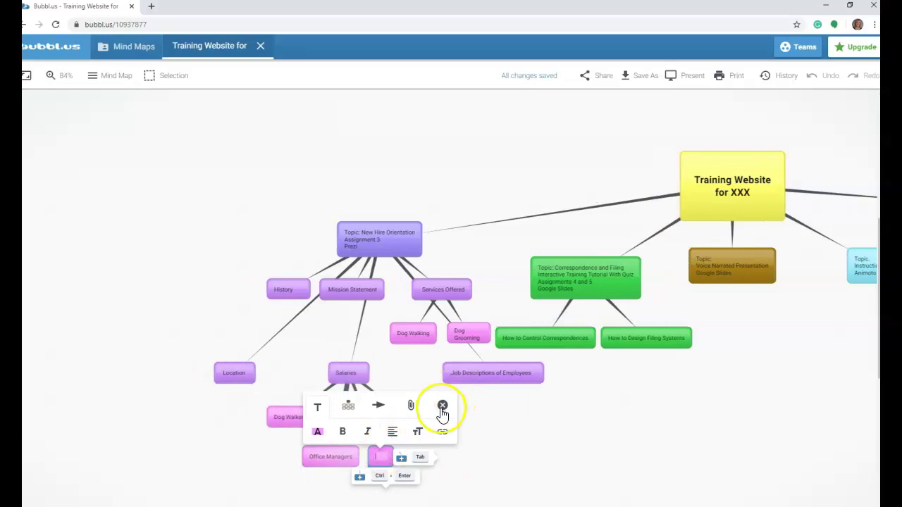
pyautogui.click(442, 405)
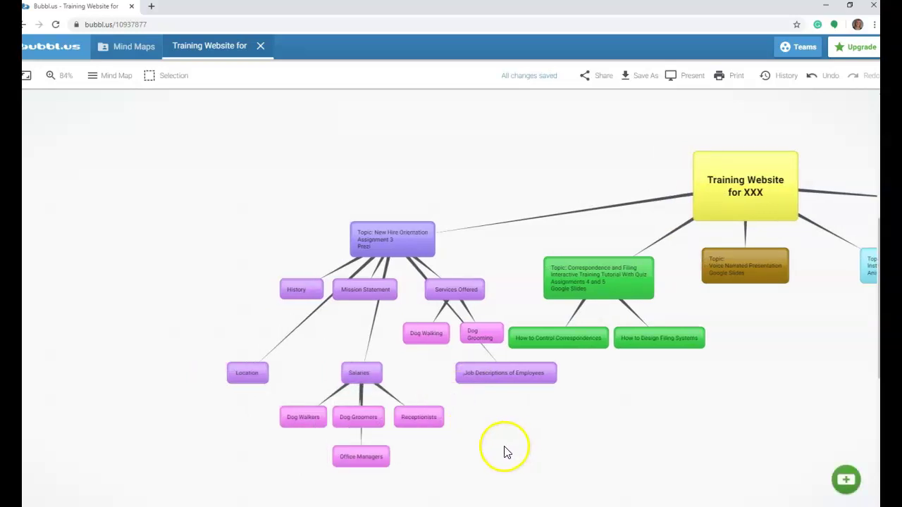
# Move the "New Hire Orientation" topic with its whole branch farther left and slightly up, away from the green branch
pyautogui.moveTo(477, 341)
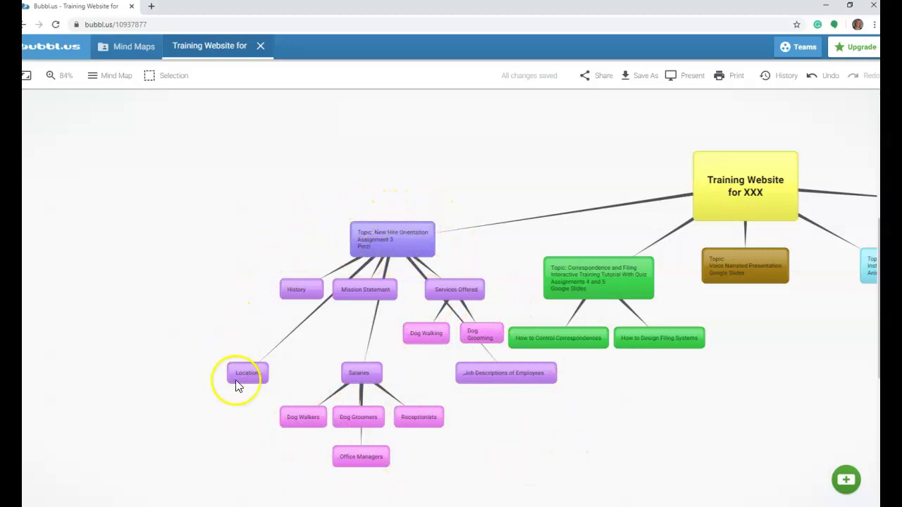
pyautogui.moveTo(412, 227)
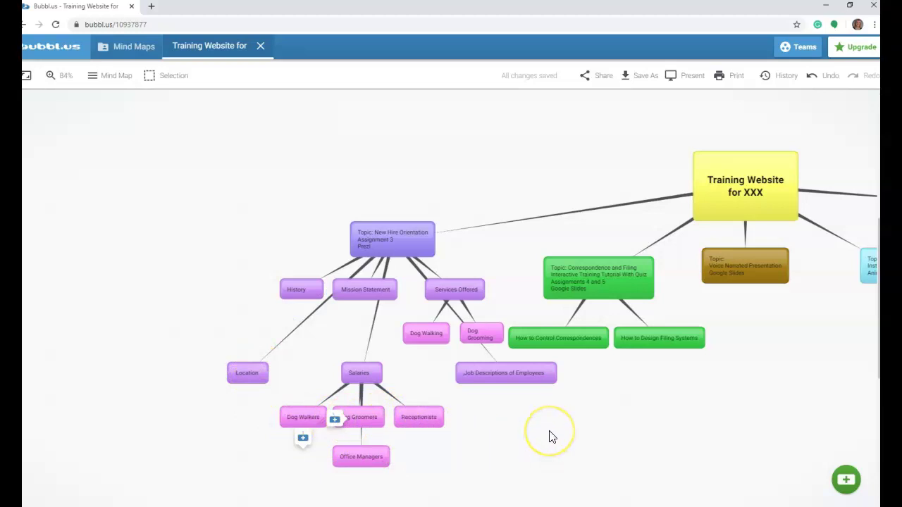
pyautogui.moveTo(415, 232); pyautogui.dragTo(238, 174)
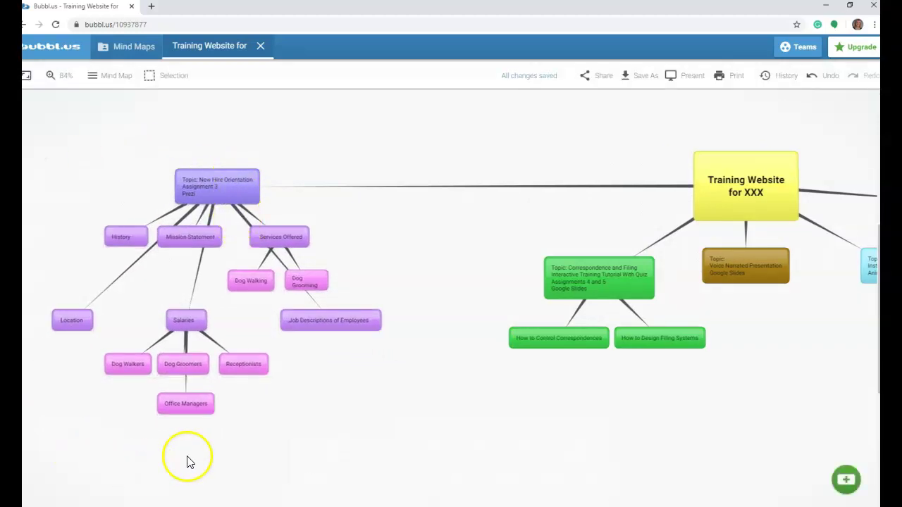
# Switch to the Zoom and Groom Graphic Organizer in Word, review the criteria for assignments 4 and 5, and return to the Bubbl.us mind map
pyautogui.moveTo(185, 197)
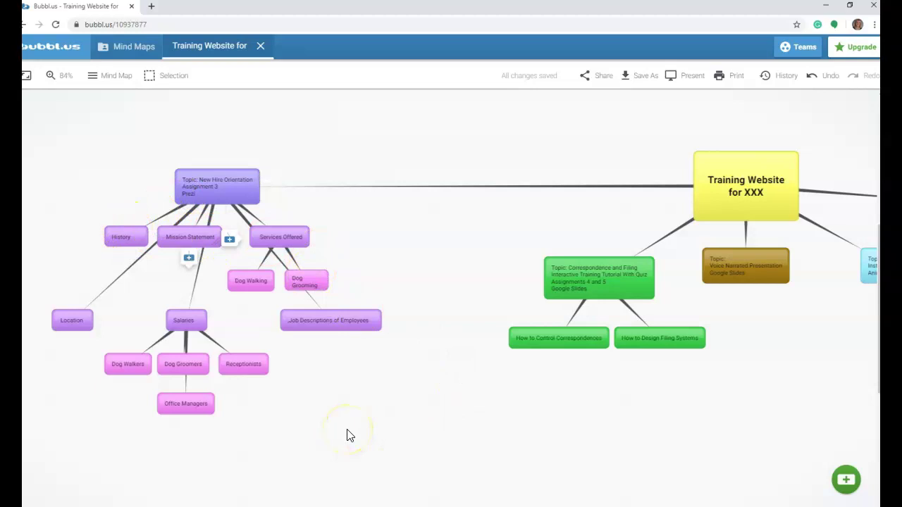
pyautogui.moveTo(648, 416); pyautogui.dragTo(603, 428)
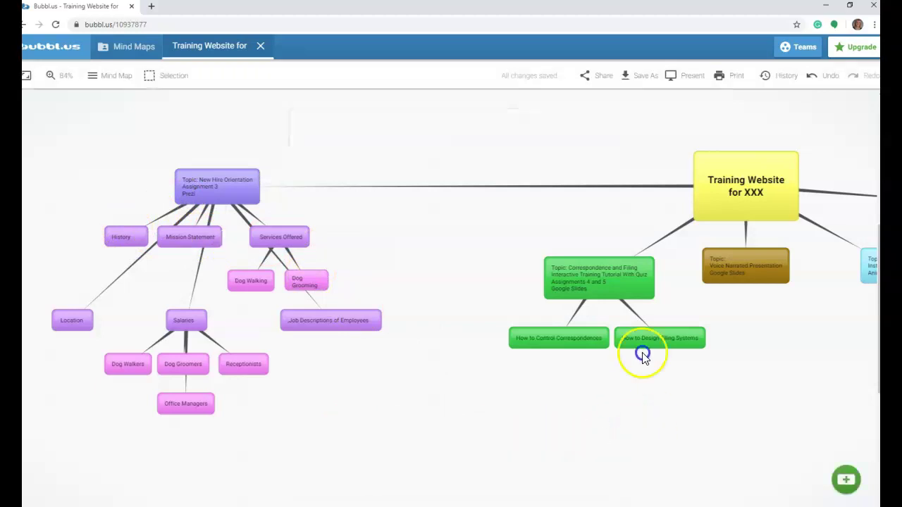
pyautogui.moveTo(689, 448); pyautogui.dragTo(438, 434)
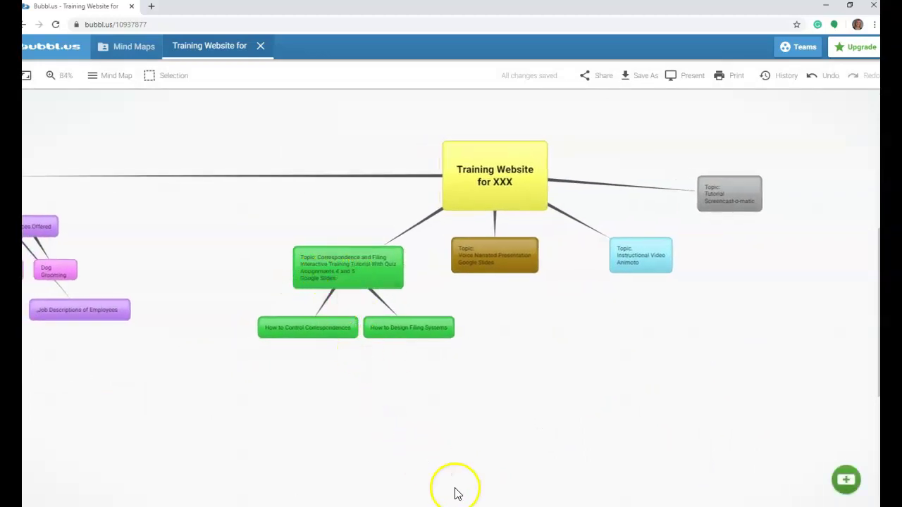
pyautogui.click(482, 506)
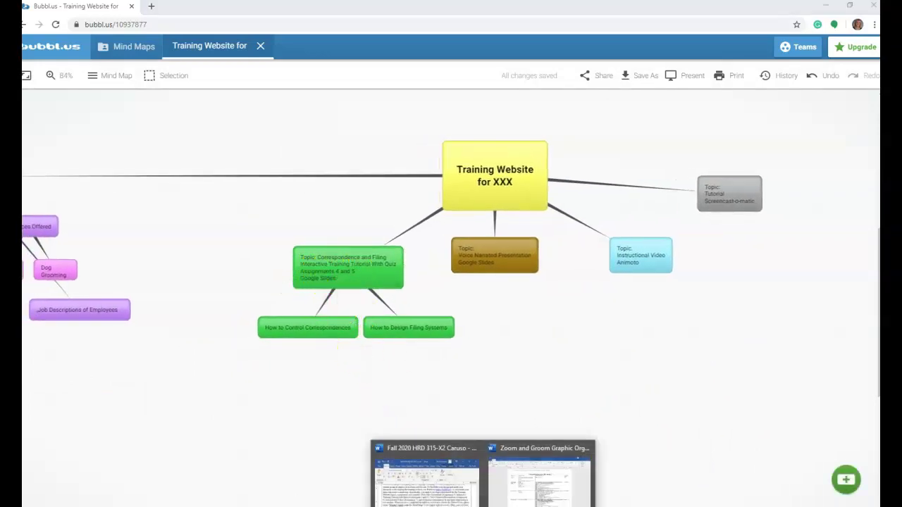
pyautogui.click(528, 477)
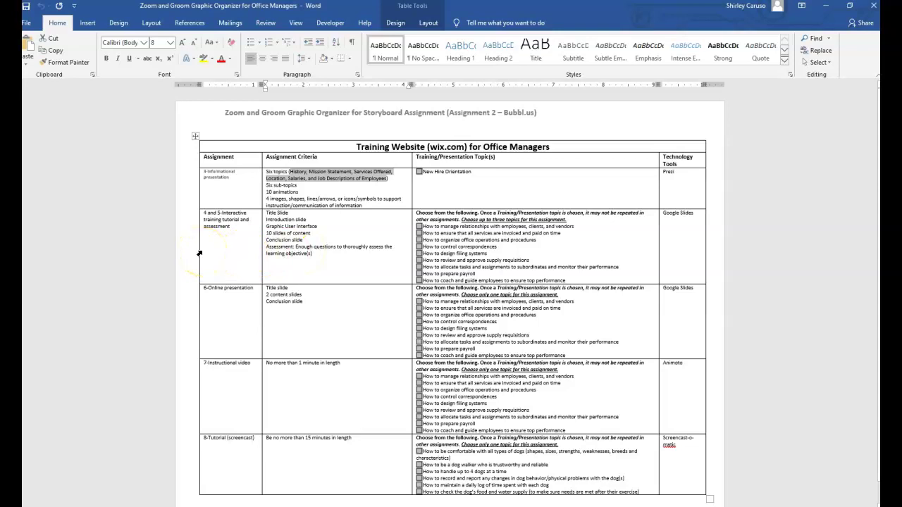
pyautogui.moveTo(507, 504)
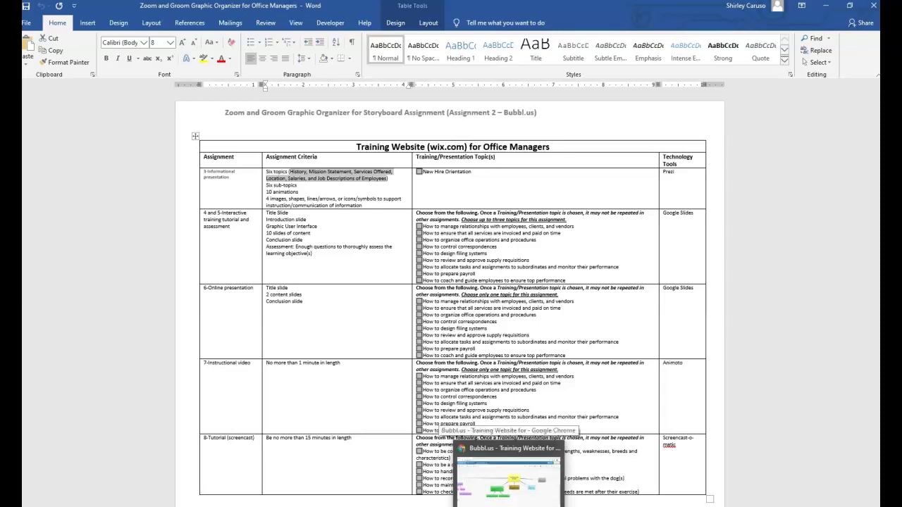
pyautogui.click(507, 479)
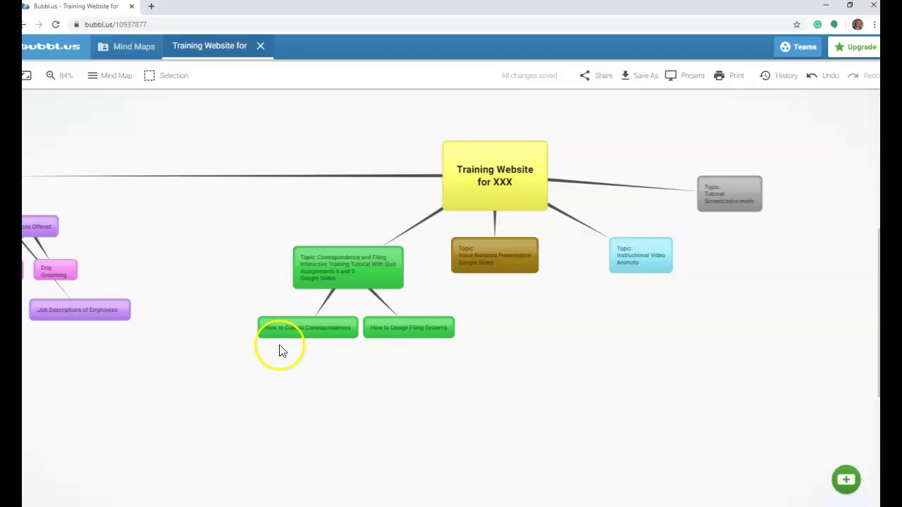
# Add two child bubbles beneath the "How to Control Correspondences" bubble
pyautogui.moveTo(282, 325)
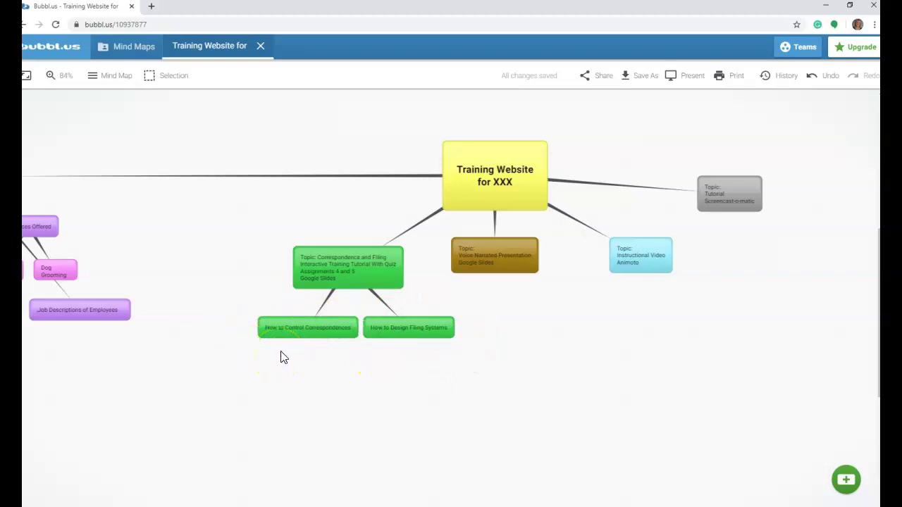
pyautogui.click(303, 334)
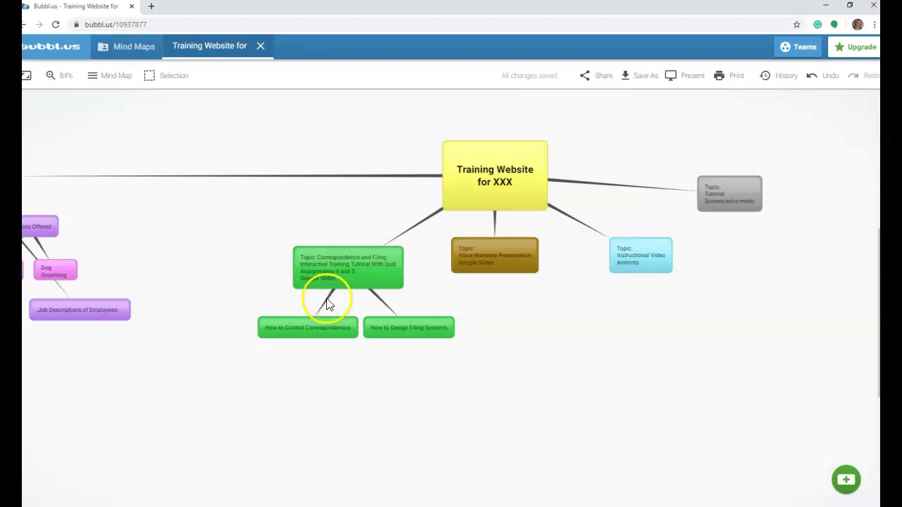
pyautogui.click(301, 328)
pyautogui.click(417, 328)
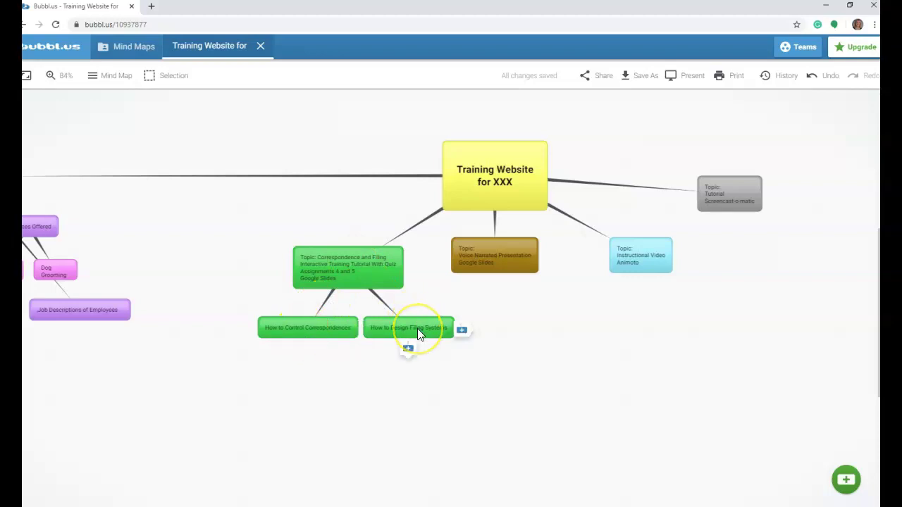
pyautogui.click(302, 329)
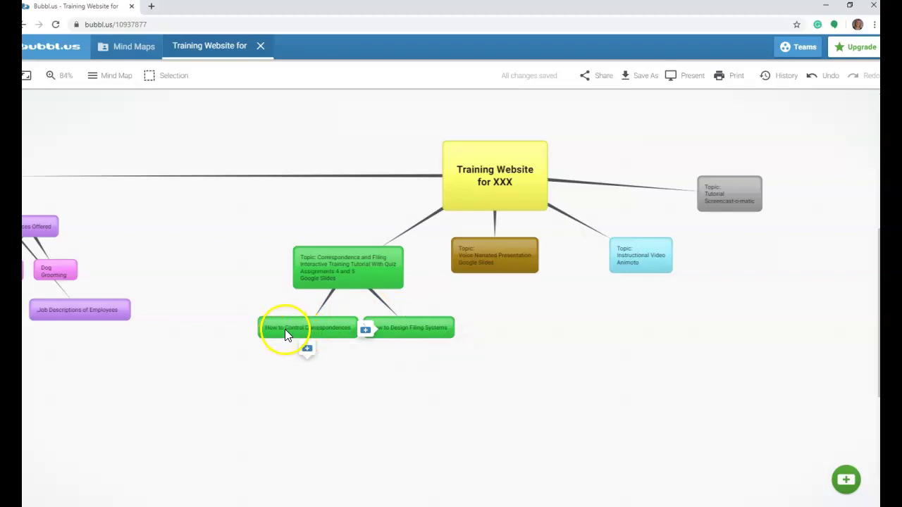
pyautogui.moveTo(312, 336)
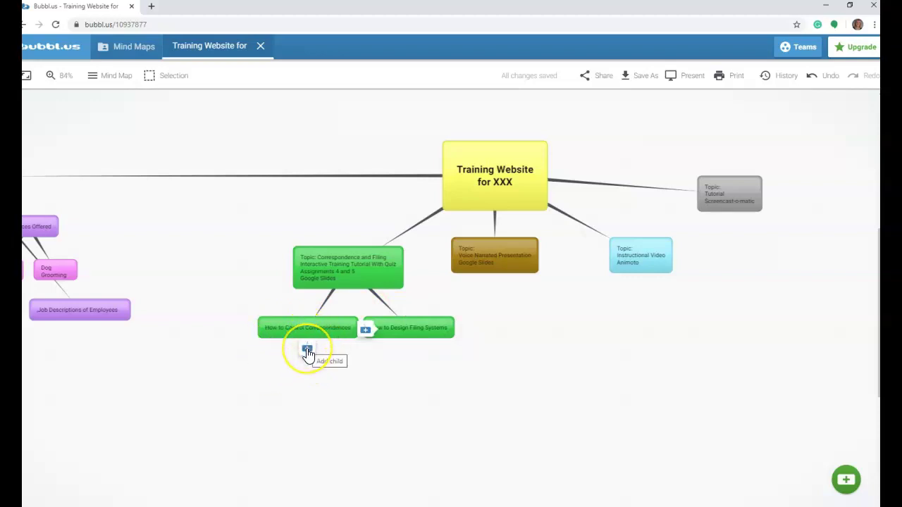
pyautogui.click(308, 351)
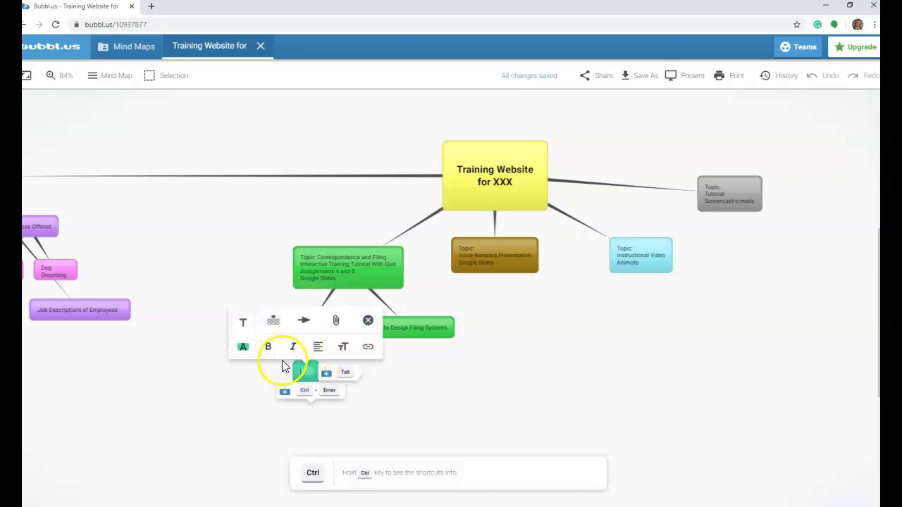
pyautogui.click(398, 388)
pyautogui.click(274, 333)
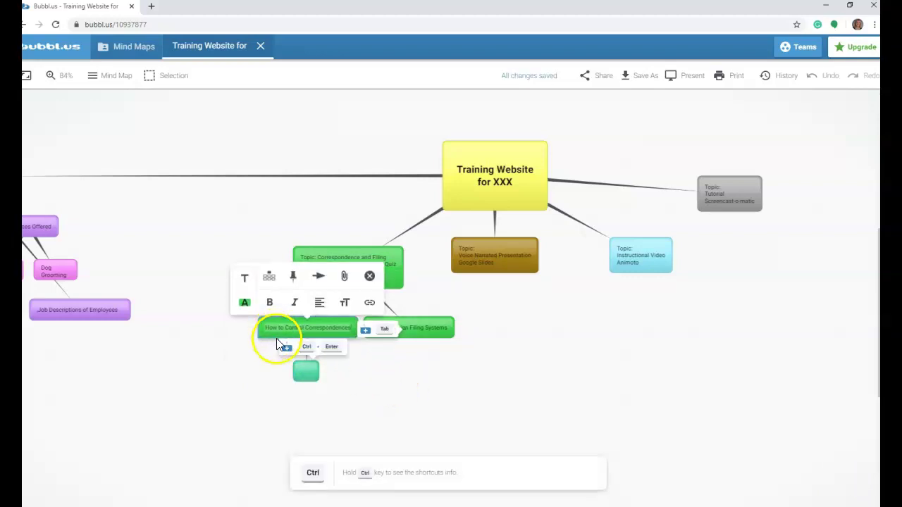
pyautogui.click(288, 352)
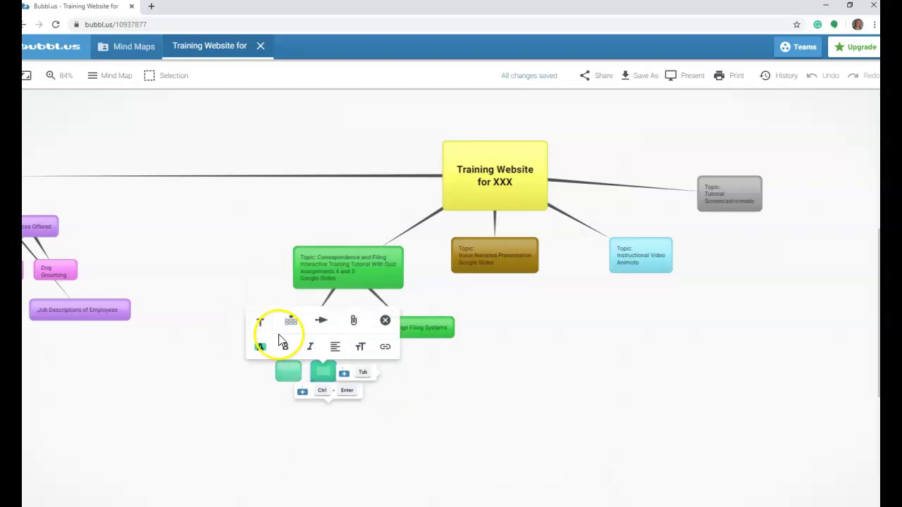
# Add three more empty child bubbles beneath the "How to Control Correspondences" bubble
pyautogui.click(255, 387)
pyautogui.click(279, 328)
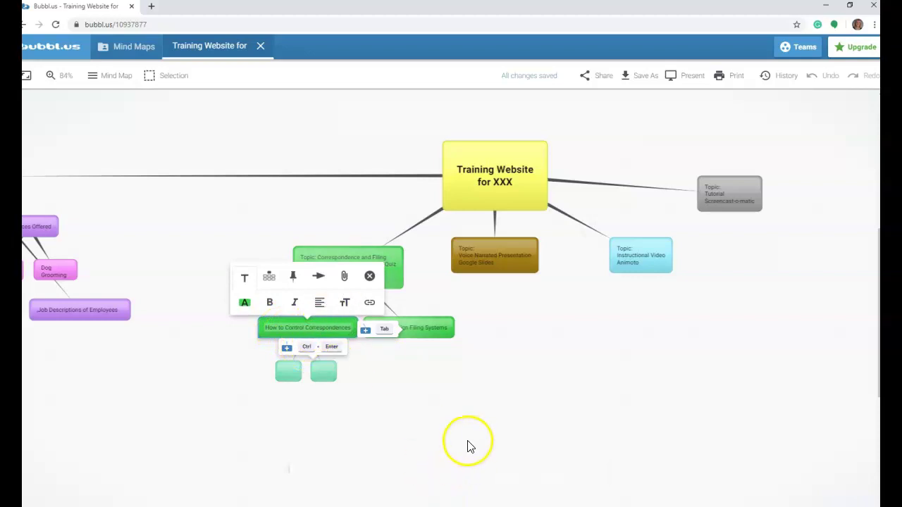
pyautogui.hotkey('ctrl', 'Return')
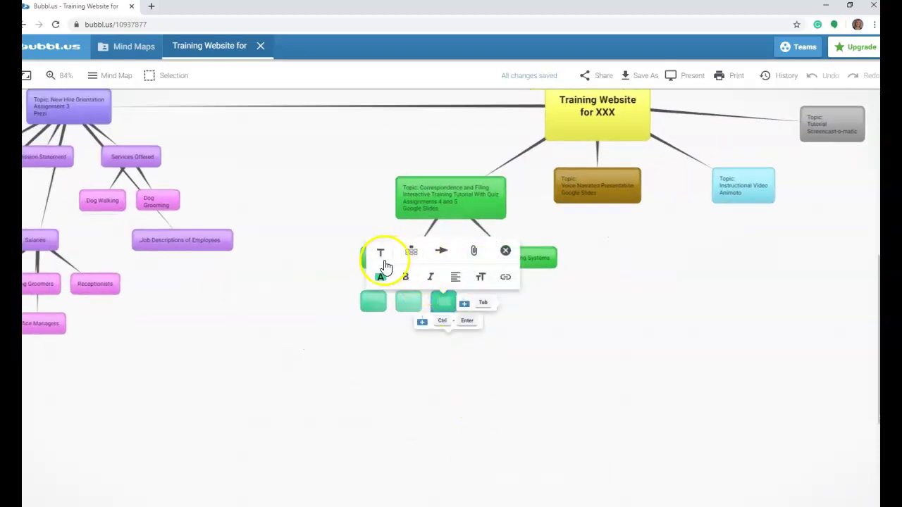
pyautogui.click(363, 257)
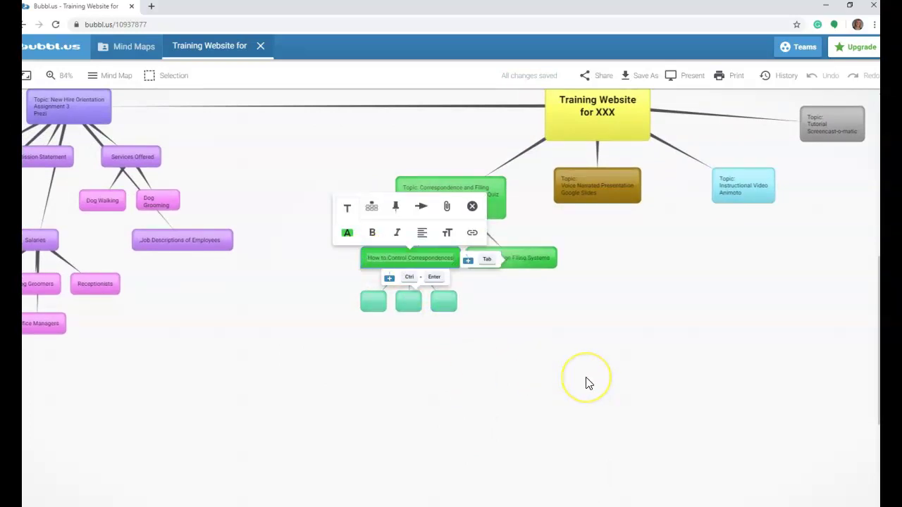
pyautogui.press('Tab')
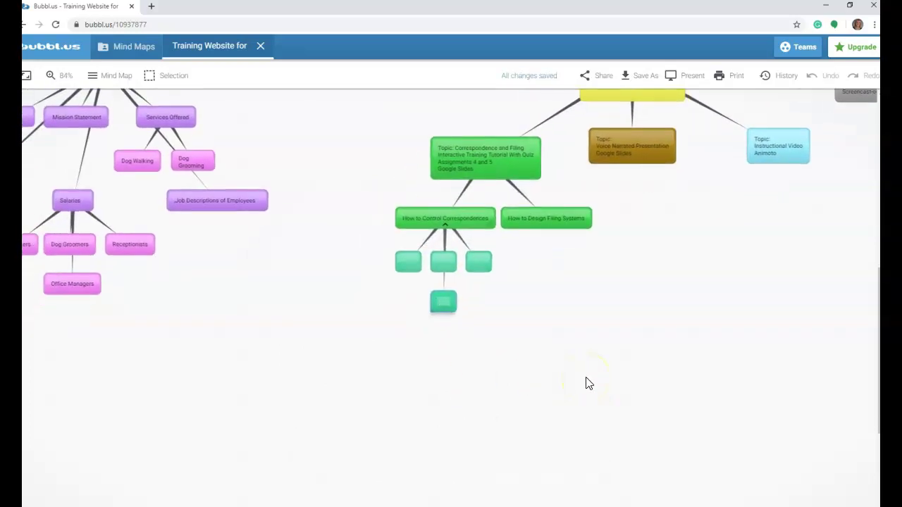
pyautogui.click(417, 212)
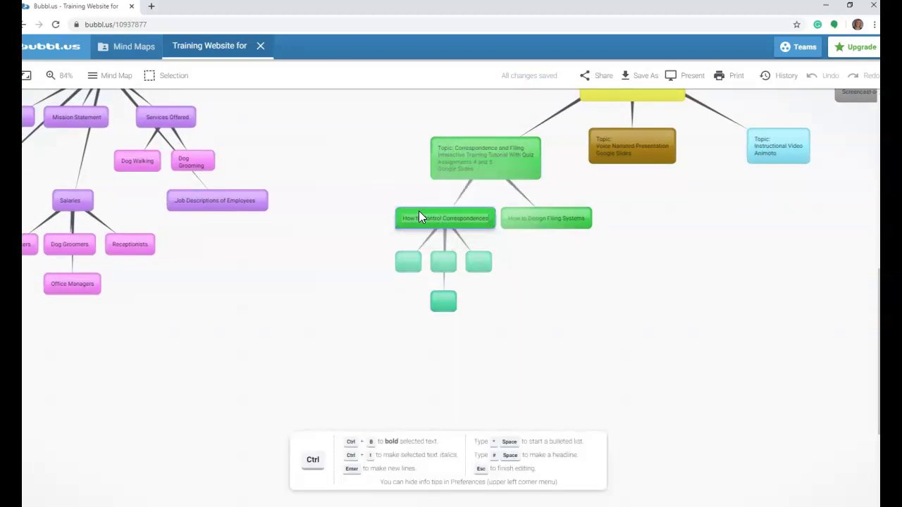
pyautogui.hotkey('ctrl', 'Return')
# Add three empty child bubbles beneath the "How to Design Filing Systems" bubble
pyautogui.click(563, 219)
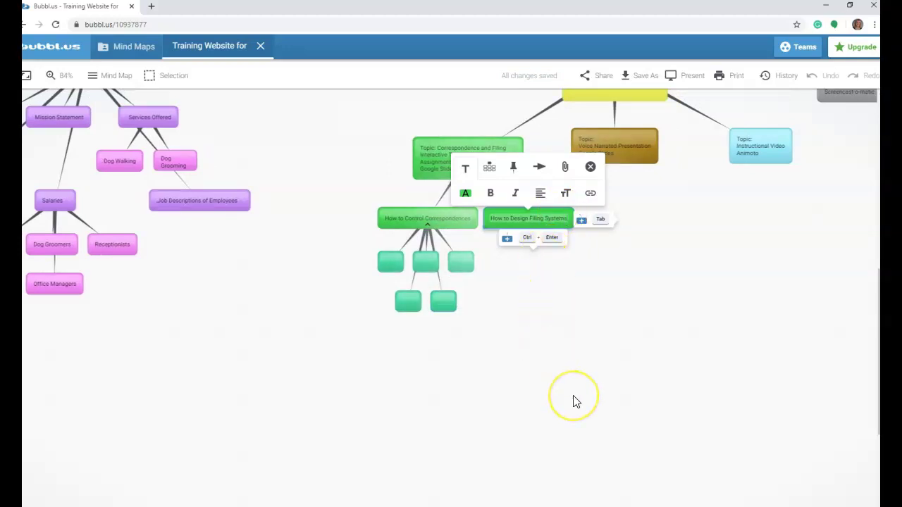
pyautogui.press('Tab')
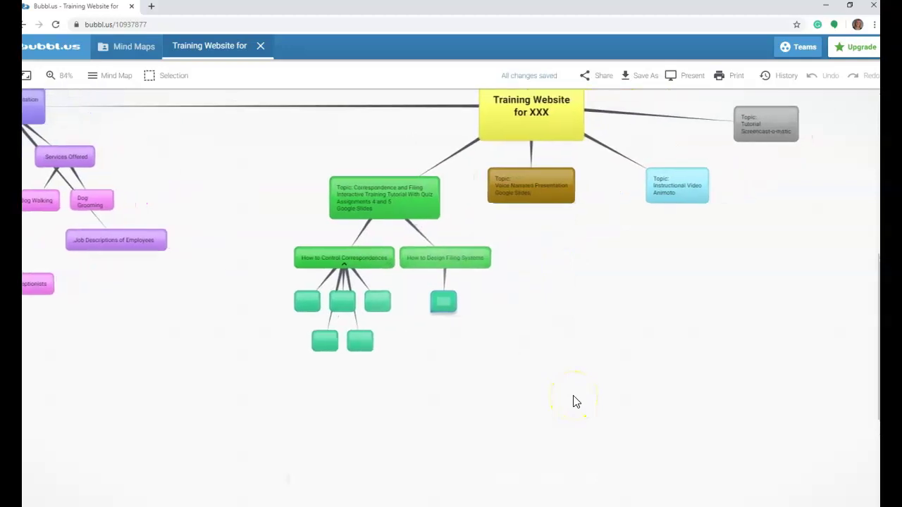
pyautogui.click(549, 267)
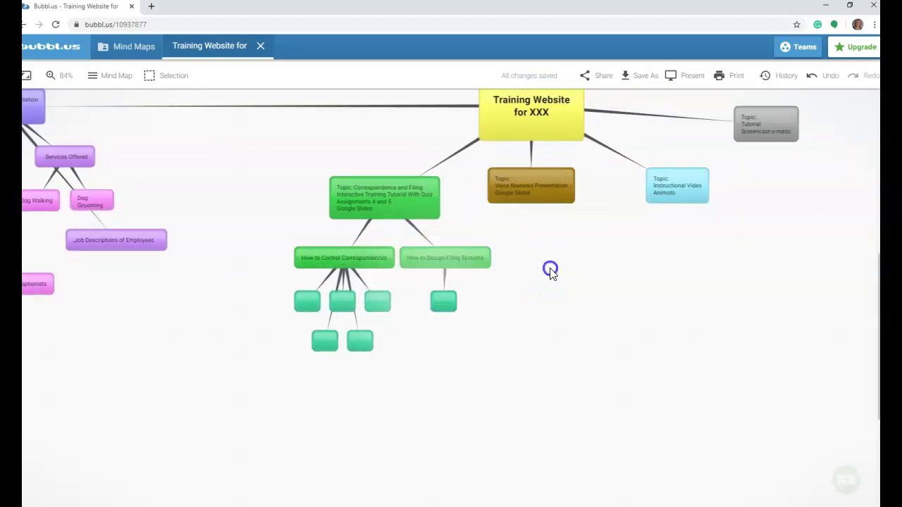
pyautogui.click(474, 256)
pyautogui.hotkey('ctrl', 'Return')
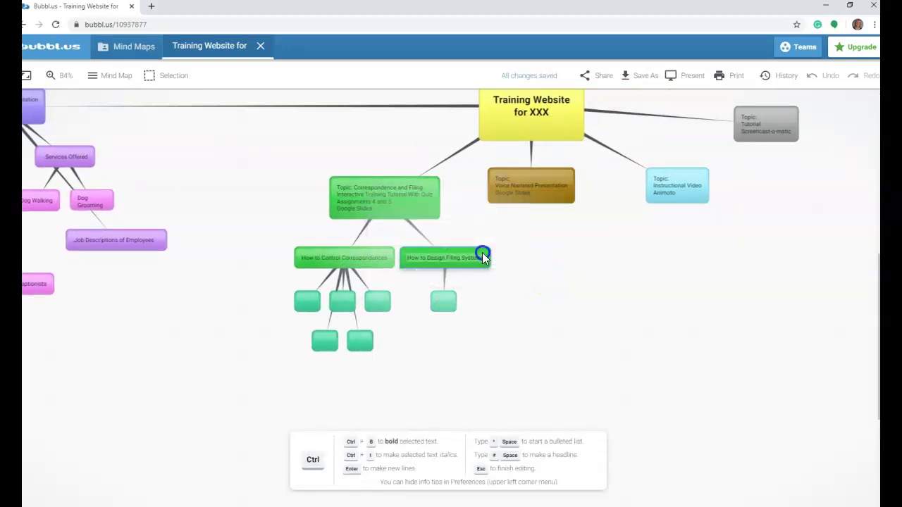
pyautogui.click(533, 308)
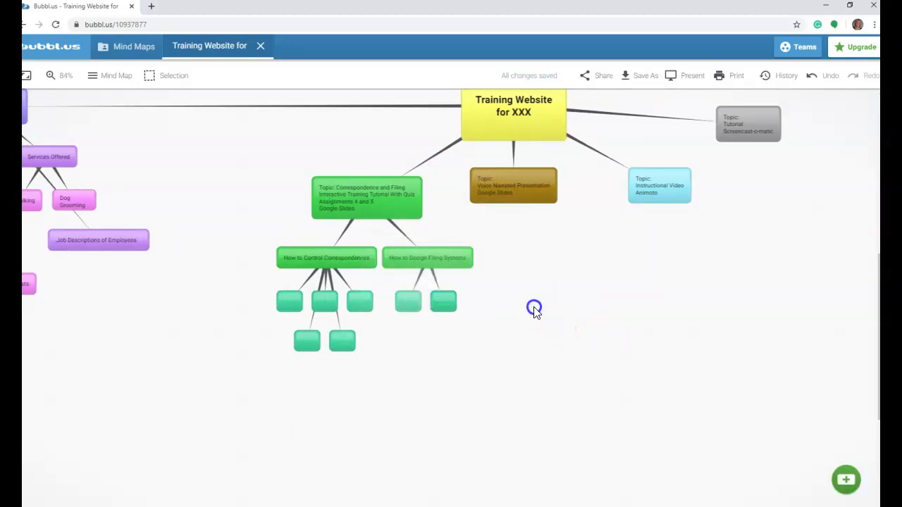
pyautogui.click(444, 255)
pyautogui.press('ctrl')
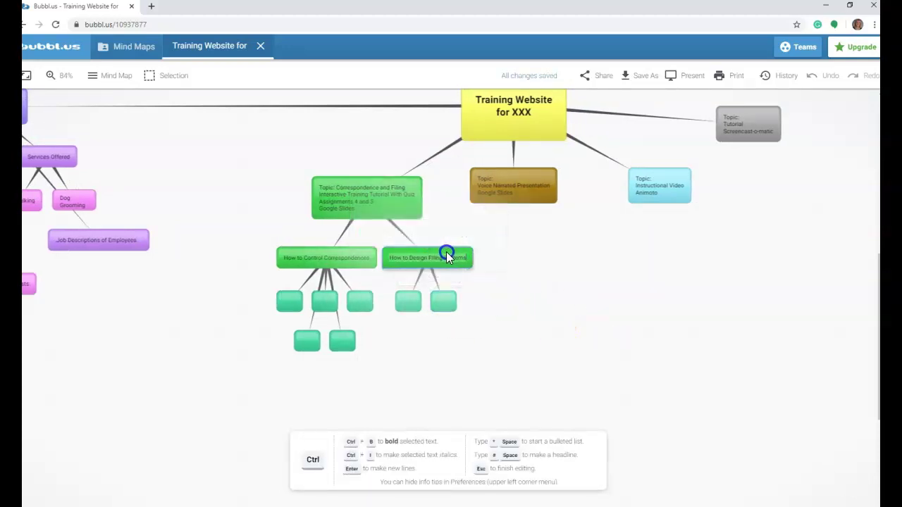
pyautogui.press('Tab')
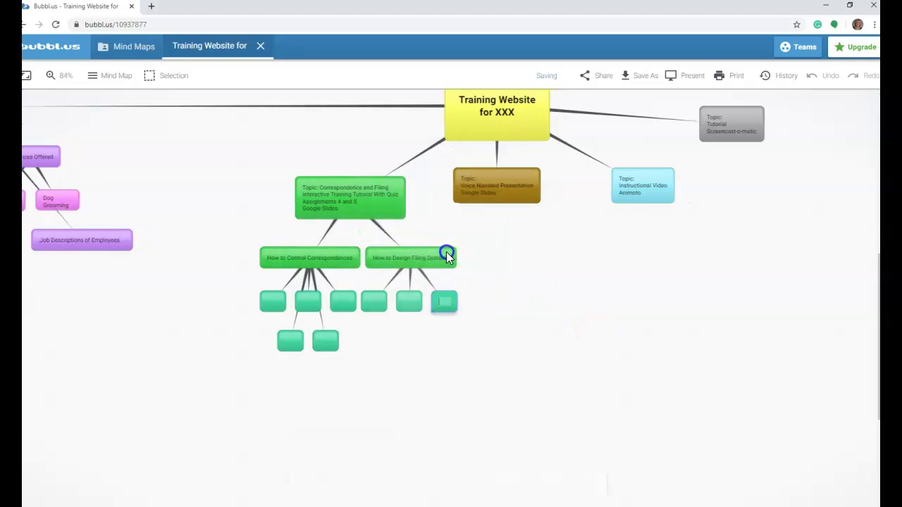
# Add two more empty child bubbles beneath "How to Design Filing Systems" to make five
pyautogui.click(449, 258)
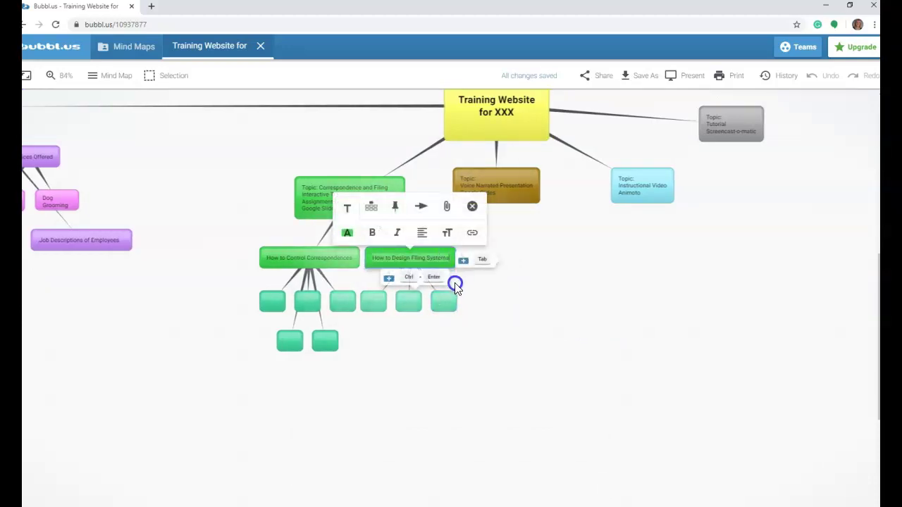
pyautogui.press('Down')
pyautogui.press('Tab')
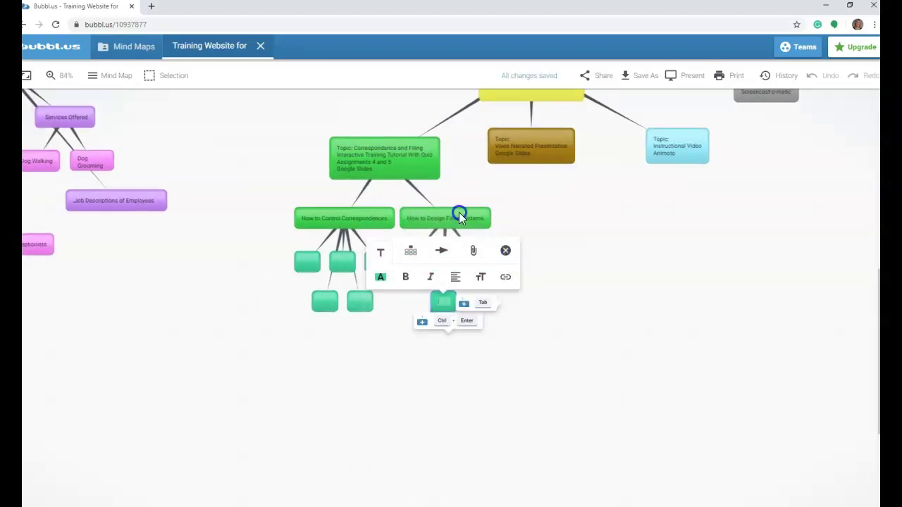
pyautogui.click(459, 214)
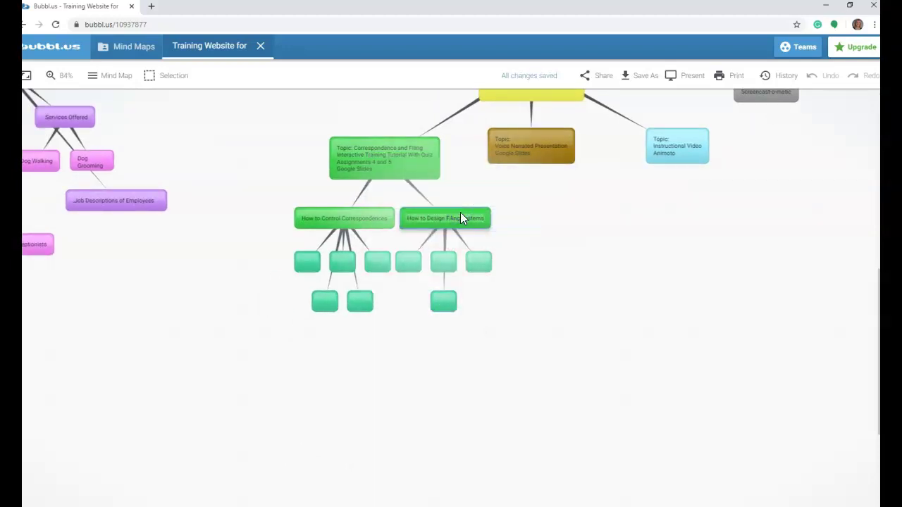
pyautogui.press('Down')
pyautogui.press('Tab')
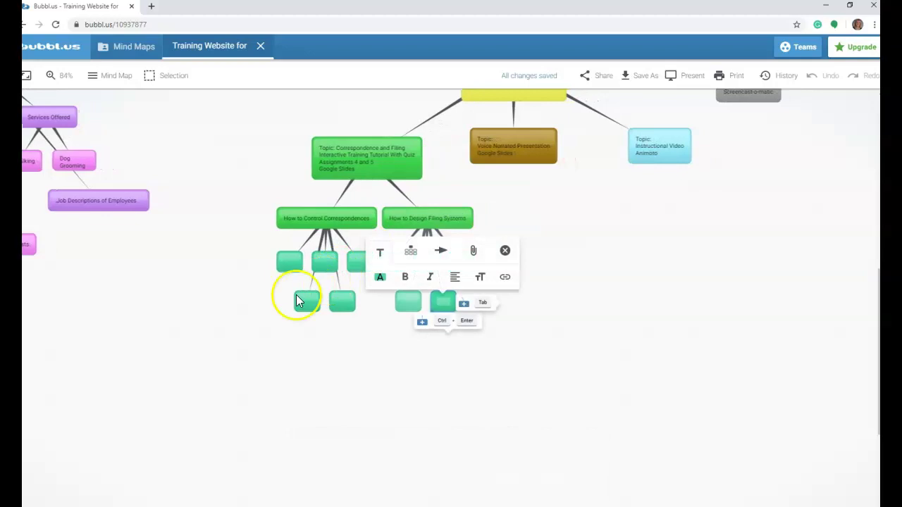
# Spread the two green subtopic branches apart, moving "How to Control Correspondences" farther left and aligning "How to Design Filing Systems" level with it
pyautogui.moveTo(320, 214); pyautogui.dragTo(375, 244)
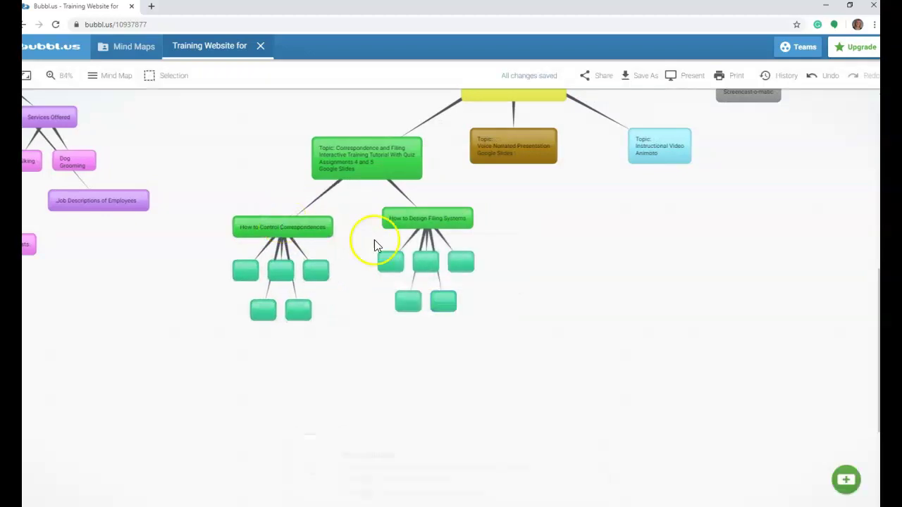
pyautogui.moveTo(412, 212); pyautogui.dragTo(400, 229)
pyautogui.moveTo(298, 320)
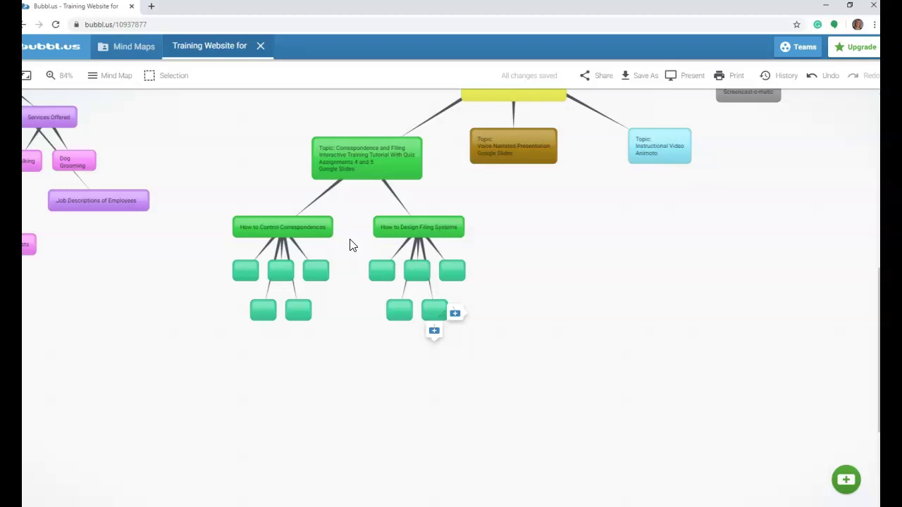
# Add a third subtopic labelled "Quiz" under the "Correspondence and Filing" topic, placed to the right of "How to Design Filing Systems"
pyautogui.click(389, 175)
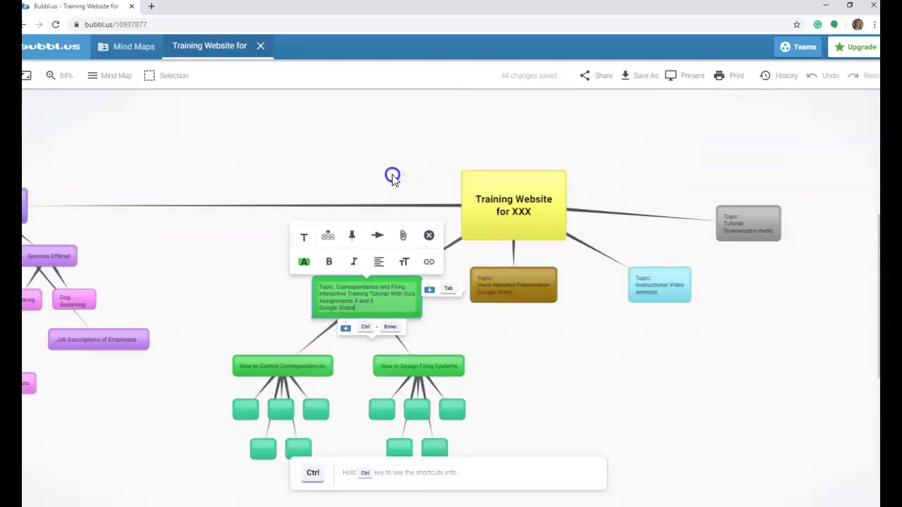
pyautogui.press('ctrl')
pyautogui.click(346, 355)
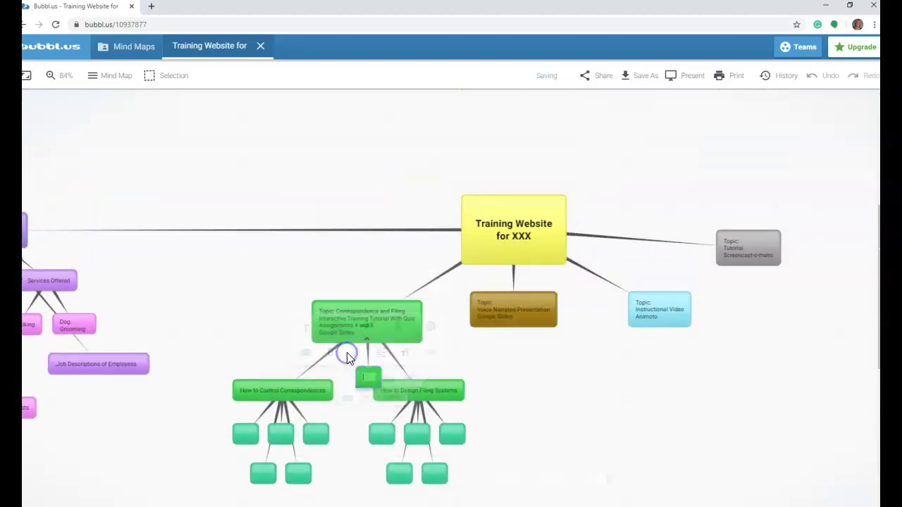
pyautogui.click(444, 365)
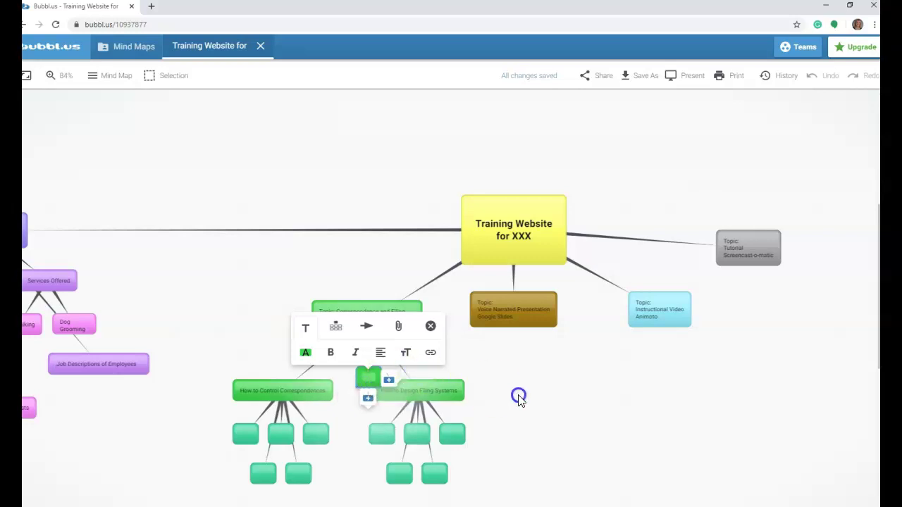
pyautogui.click(379, 393)
pyautogui.moveTo(358, 379); pyautogui.dragTo(498, 390)
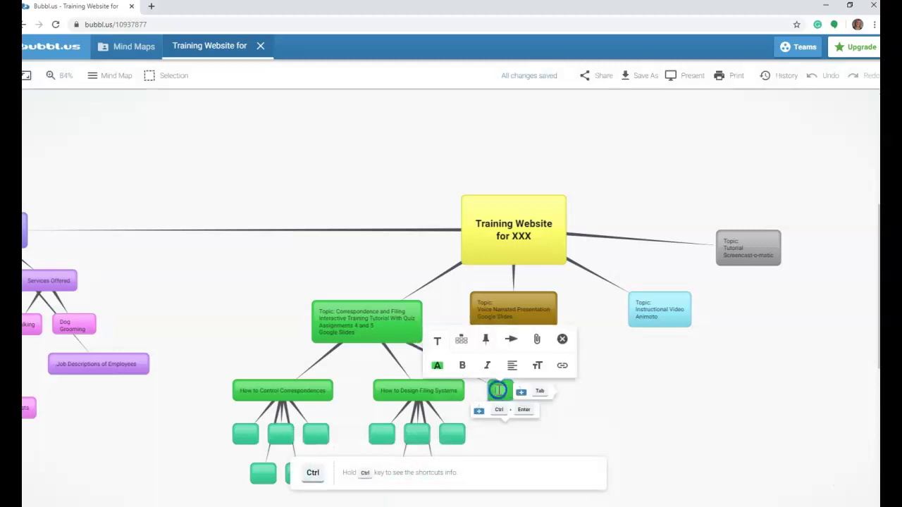
pyautogui.click(499, 389)
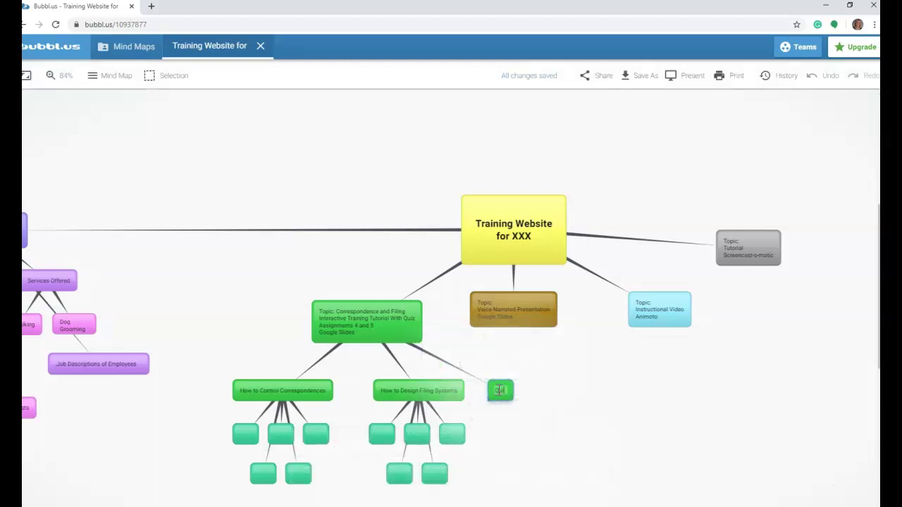
pyautogui.click(587, 426)
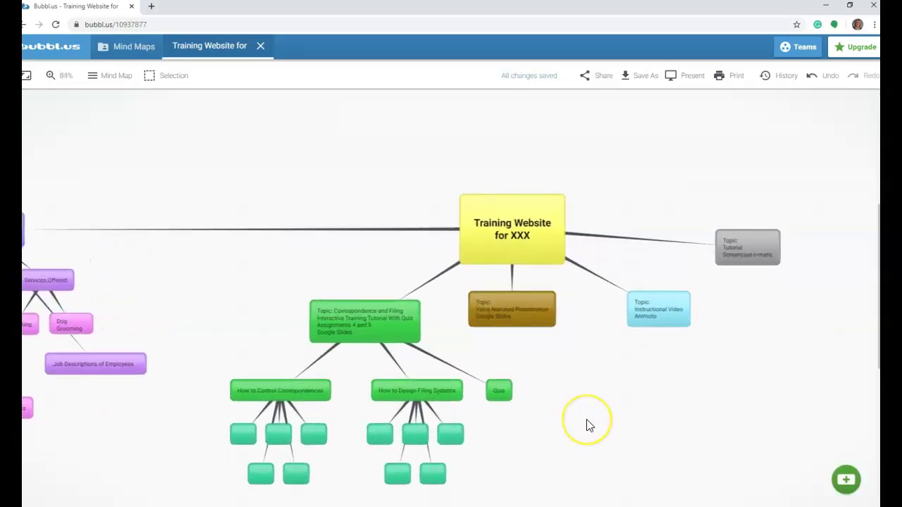
# Add a child bubble reading "Add 8 to 10 Questions" beneath "Quiz" and move it right, clear of the filing systems bubbles
pyautogui.click(498, 390)
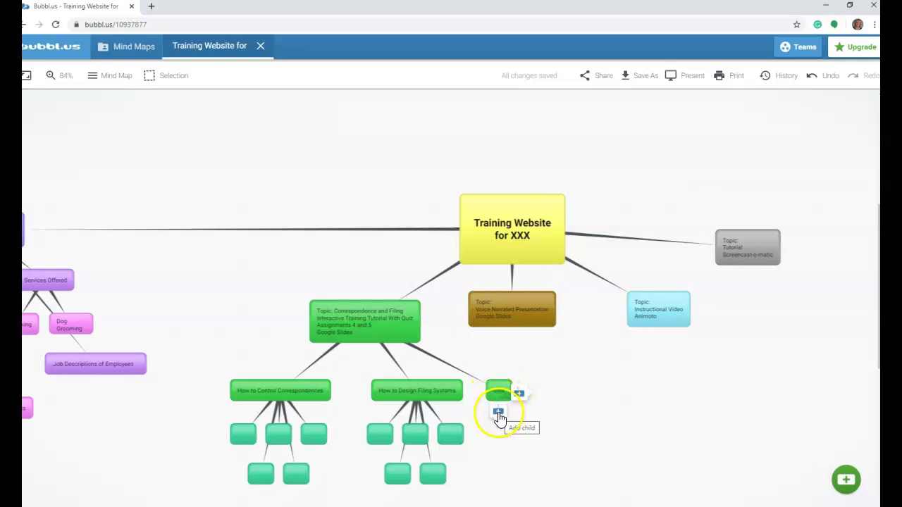
pyautogui.click(498, 412)
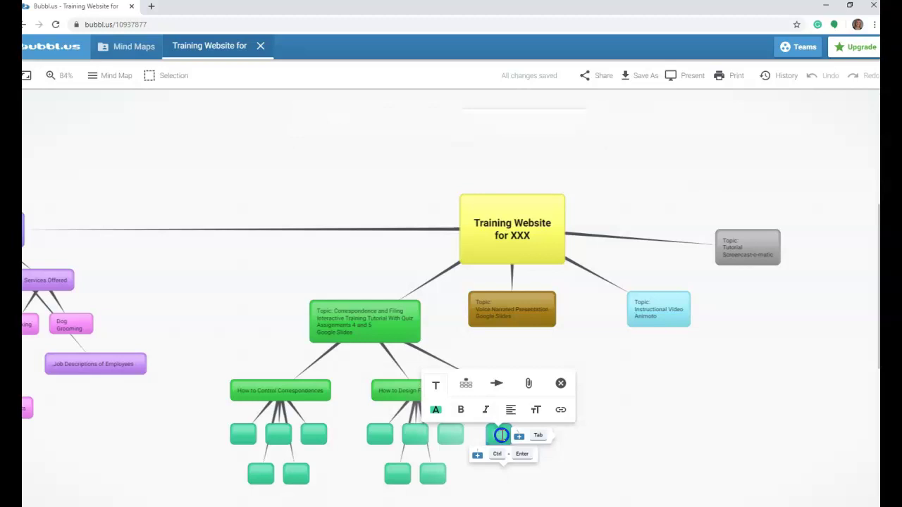
pyautogui.click(501, 434)
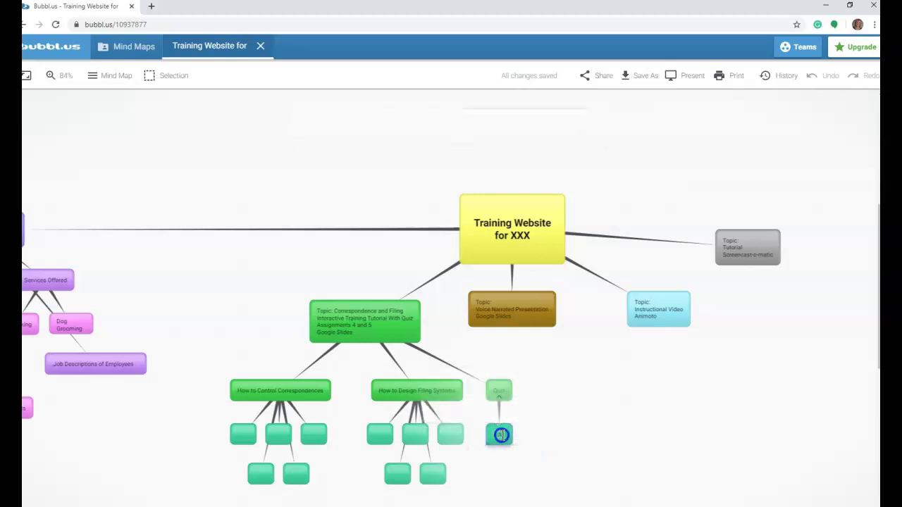
pyautogui.write('10 Questions')
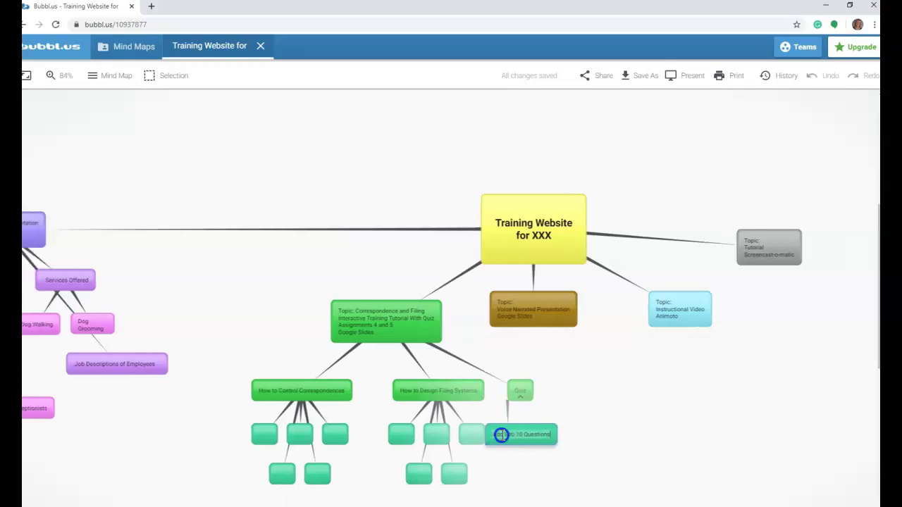
pyautogui.click(660, 433)
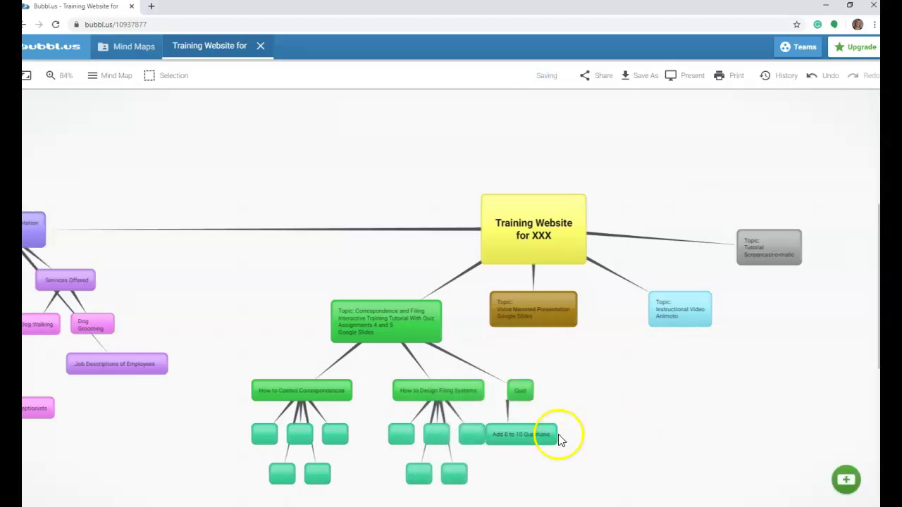
pyautogui.moveTo(549, 431); pyautogui.dragTo(595, 431)
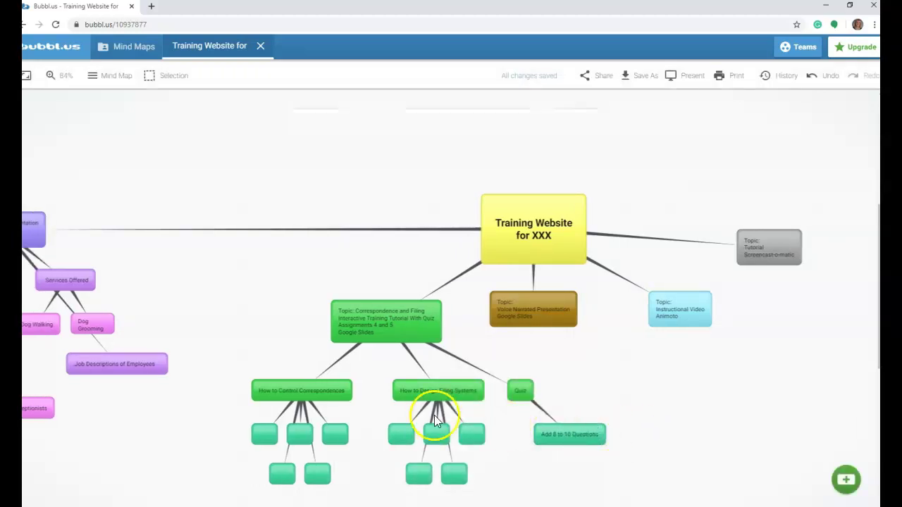
# Add a "GUI" subtopic under the "Correspondence and Filing" topic and place it above "How to Control Correspondences"
pyautogui.click(338, 337)
pyautogui.press('ctrl')
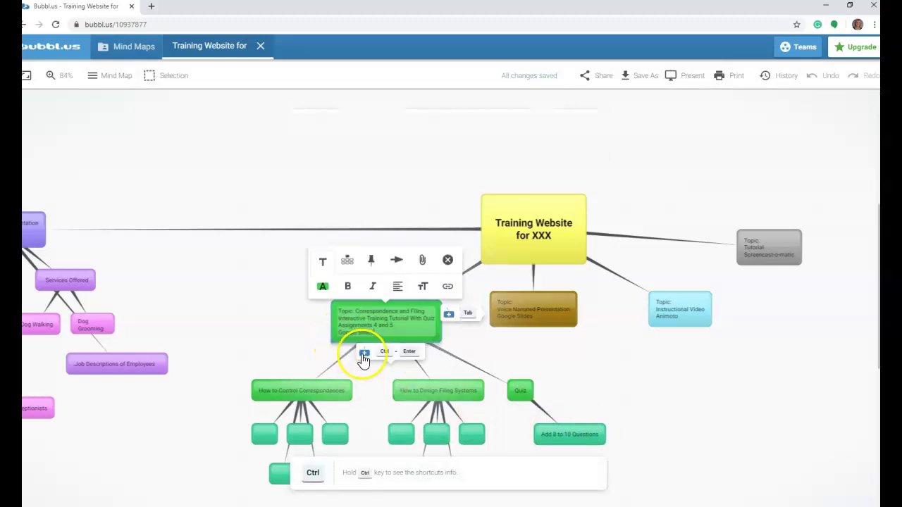
pyautogui.click(364, 354)
pyautogui.write('GUI')
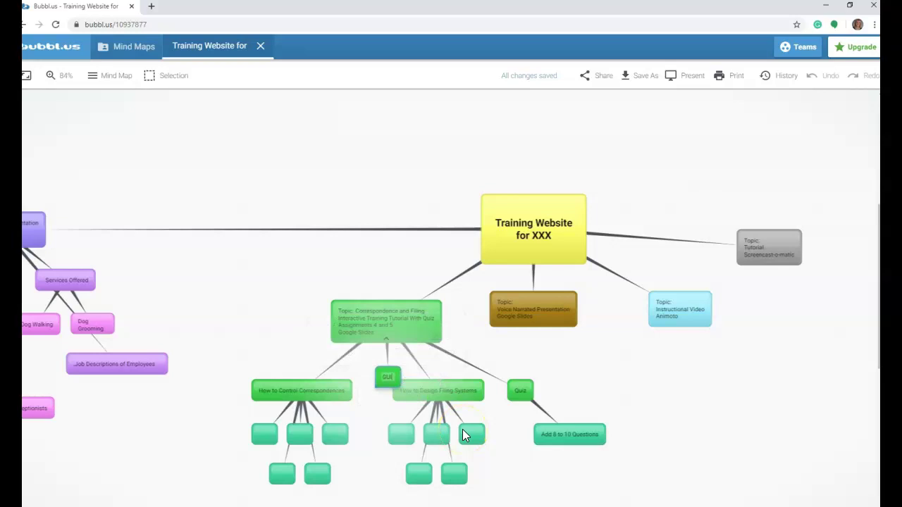
pyautogui.click(388, 377)
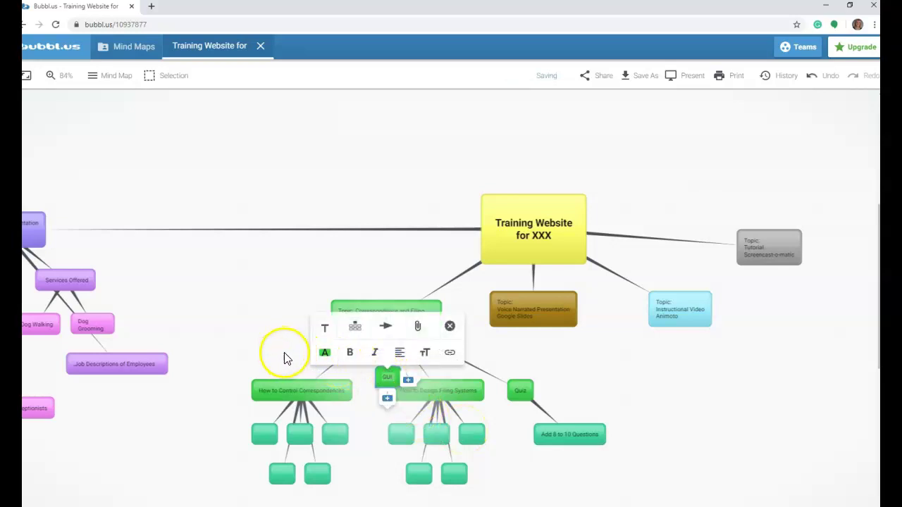
pyautogui.click(366, 377)
pyautogui.moveTo(387, 377); pyautogui.dragTo(274, 353)
# Add another blank subtopic bubble beneath the "Correspondence and Filing" topic
pyautogui.click(389, 335)
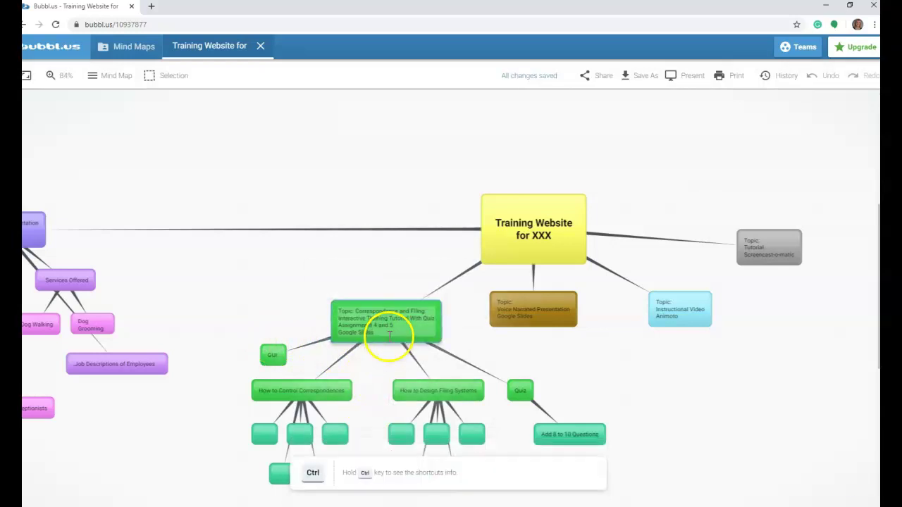
pyautogui.click(387, 334)
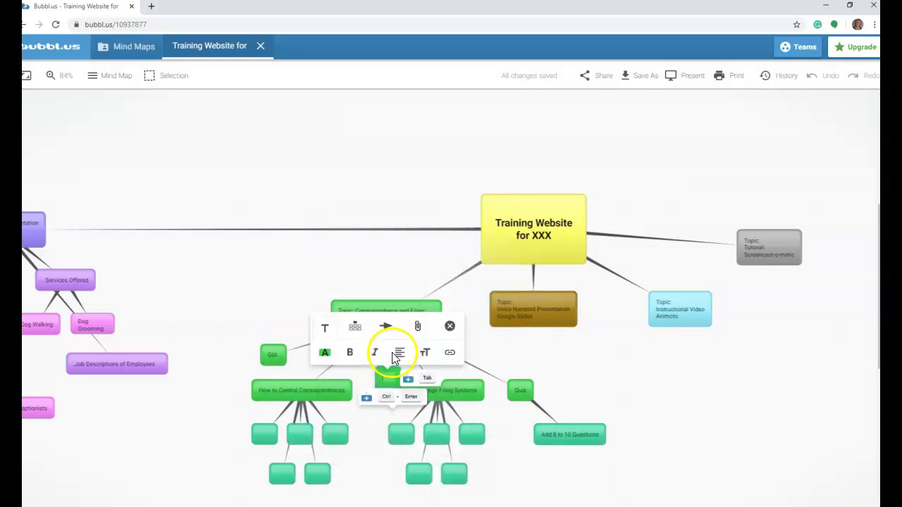
# Switch to the Word graphic organizer and copy the assignments 4 and 5 criteria from "About this Tutorial" through "Navigation"
pyautogui.hotkey('alt', 'Tab')
pyautogui.click(279, 220)
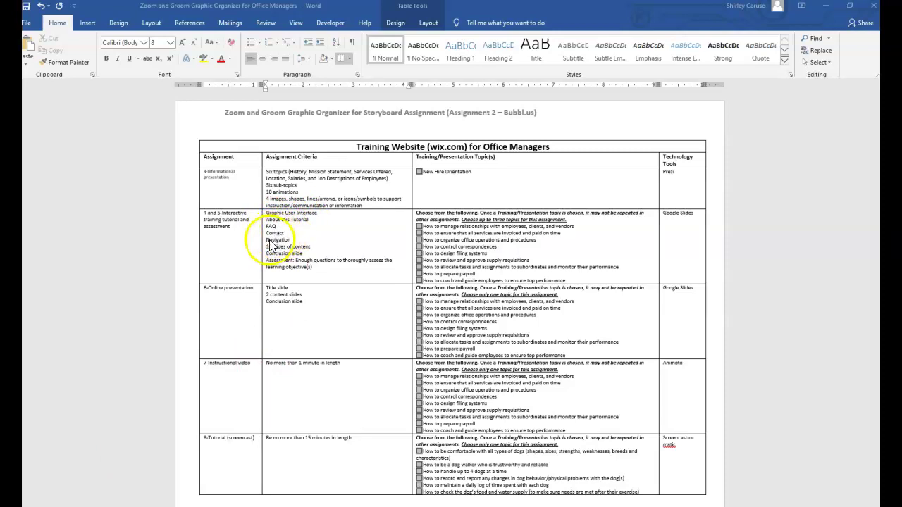
pyautogui.click(271, 222)
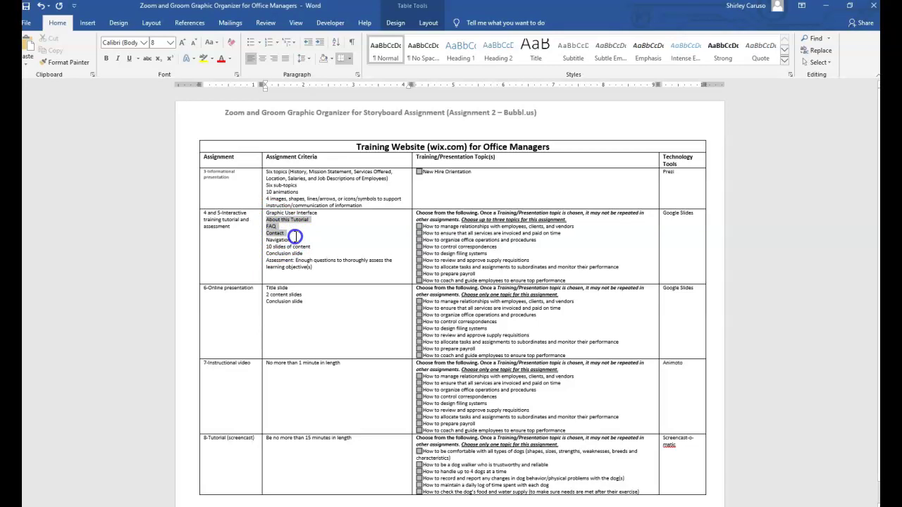
pyautogui.rightClick(275, 224)
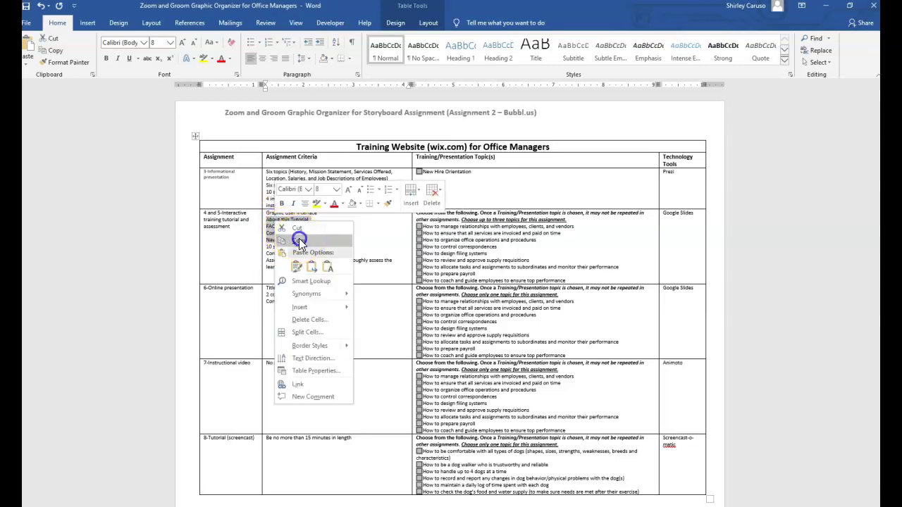
pyautogui.click(300, 241)
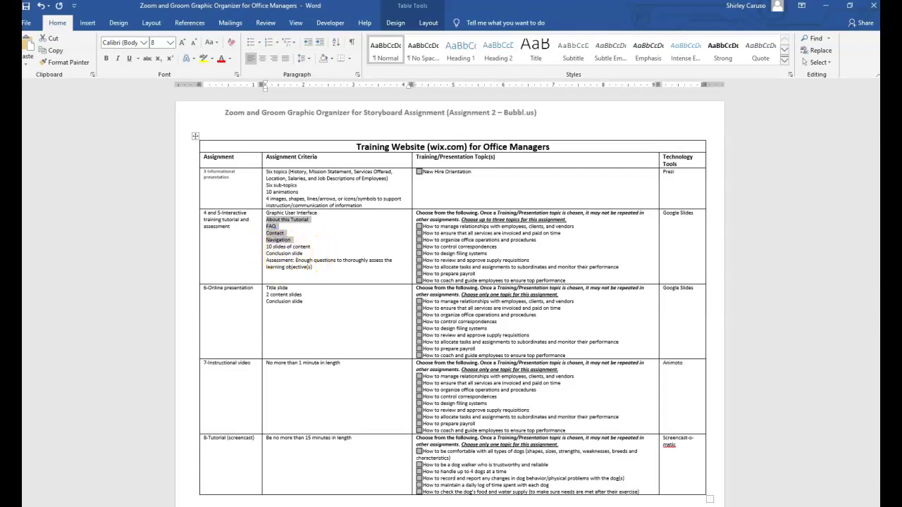
# Return to the mind map and examine the "Correspondence and Filing" branch and the "Voice Narrated Presentation" topic's Title, Content and Conclusion bubbles
pyautogui.hotkey('alt', 'Tab')
pyautogui.moveTo(465, 409); pyautogui.dragTo(607, 346)
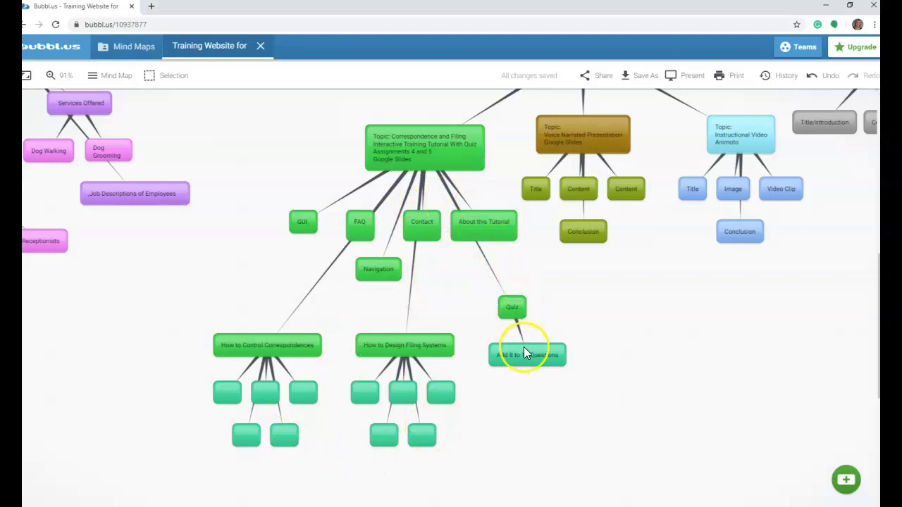
pyautogui.moveTo(700, 388); pyautogui.dragTo(660, 391)
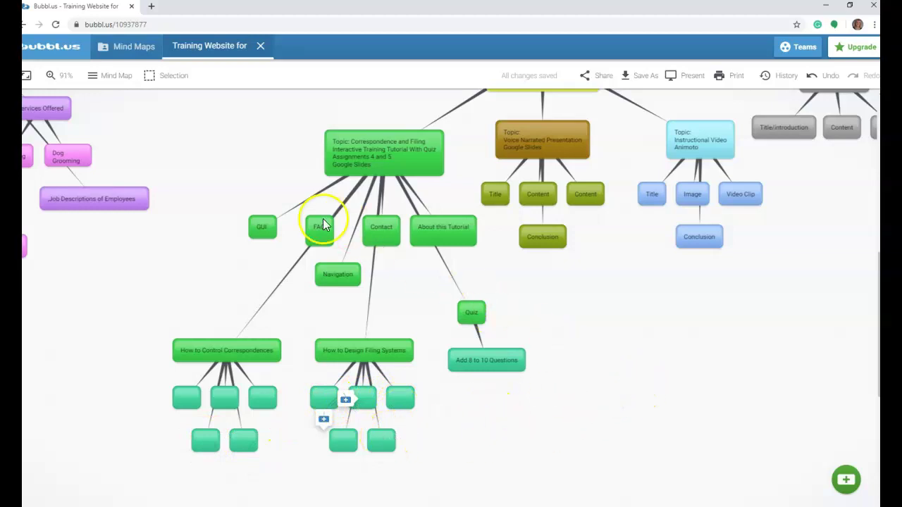
pyautogui.moveTo(663, 345); pyautogui.dragTo(543, 377)
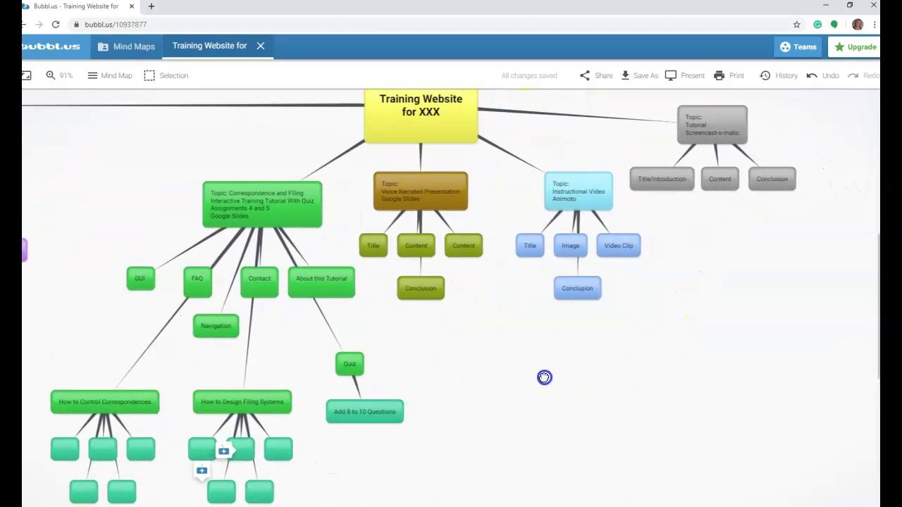
pyautogui.click(452, 303)
pyautogui.moveTo(387, 206)
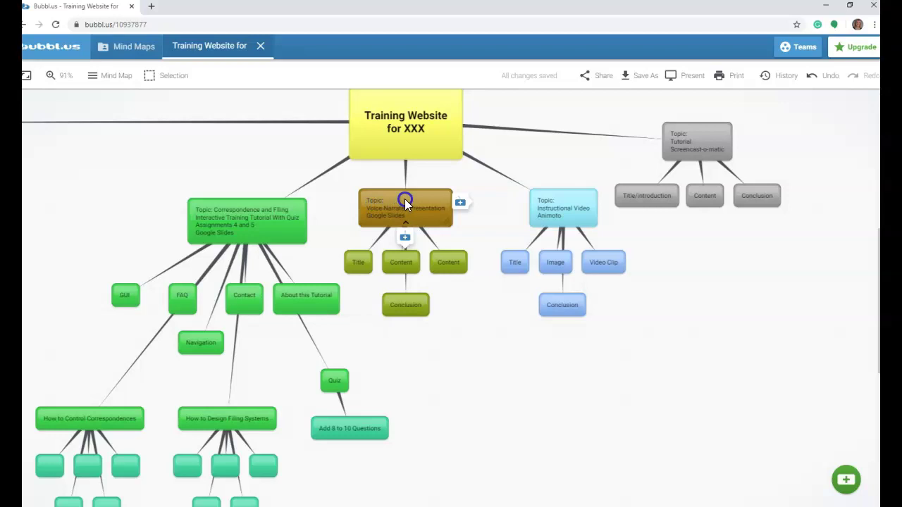
pyautogui.click(363, 258)
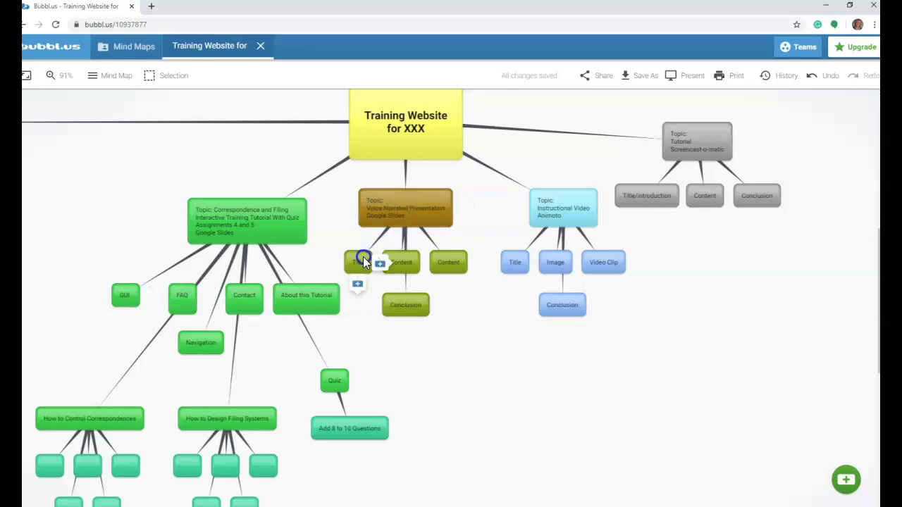
pyautogui.click(412, 258)
pyautogui.click(458, 259)
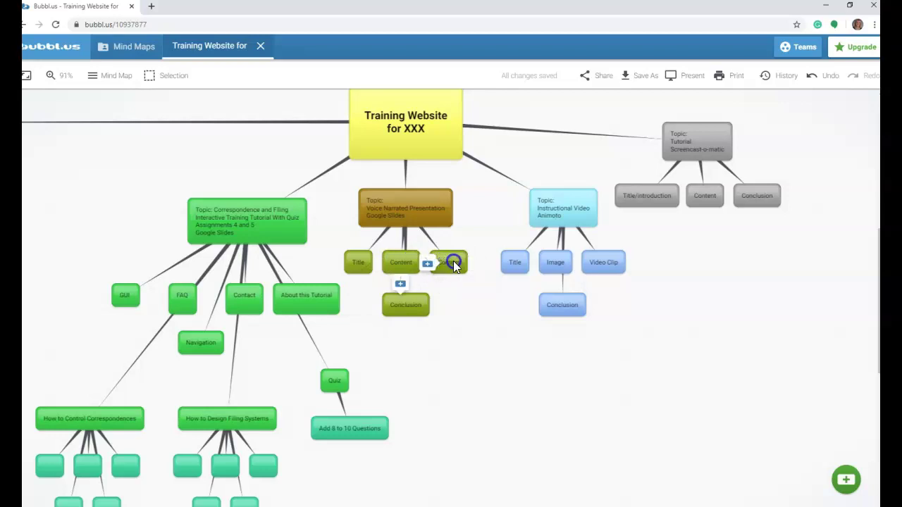
pyautogui.click(416, 304)
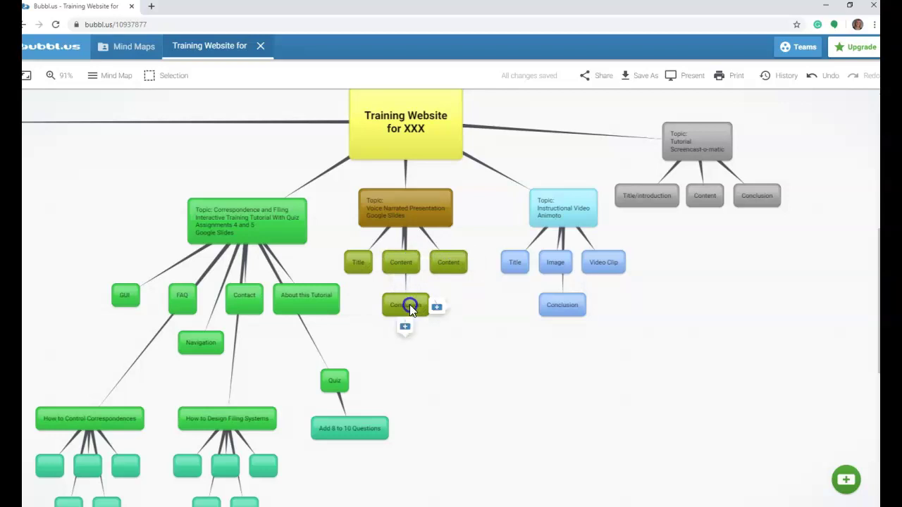
pyautogui.click(402, 265)
pyautogui.click(451, 262)
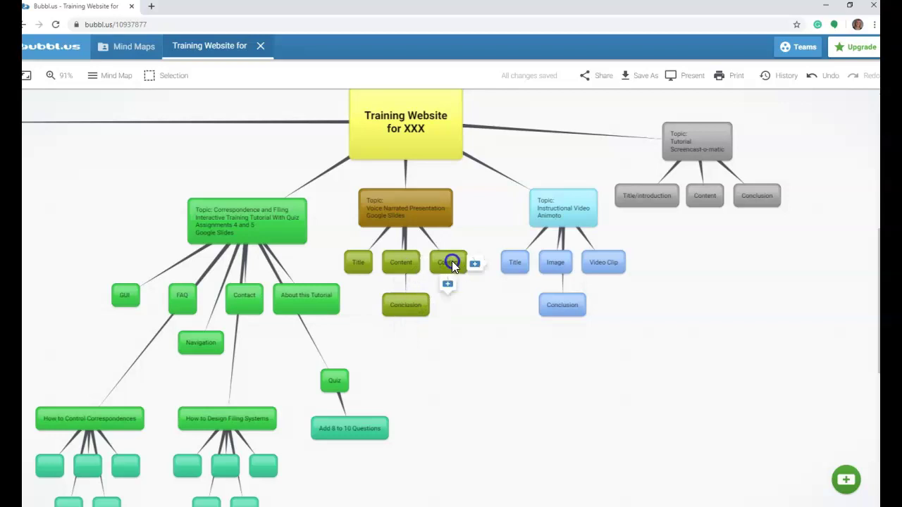
pyautogui.click(417, 202)
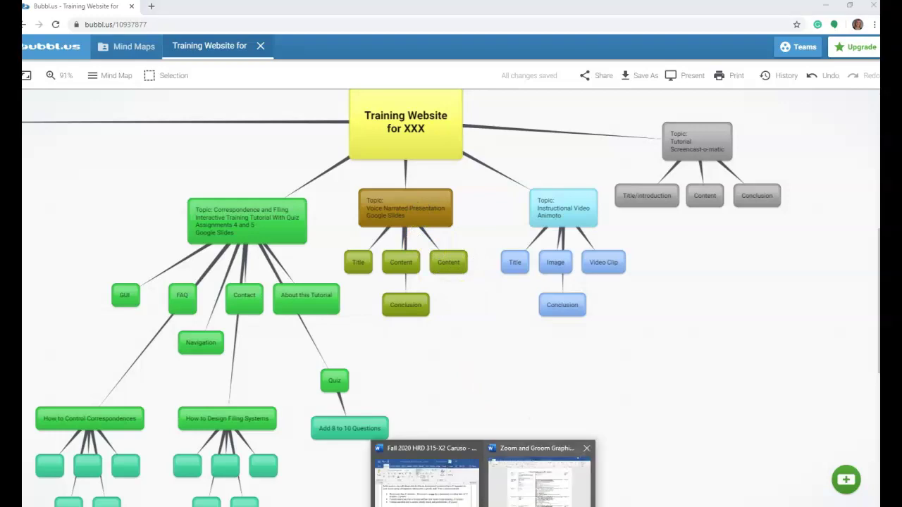
# Check the criteria in the Word organizer, return to the mind map and examine the "Instructional Video" topic's Title, Image, Video Clip and Conclusion bubbles
pyautogui.click(511, 499)
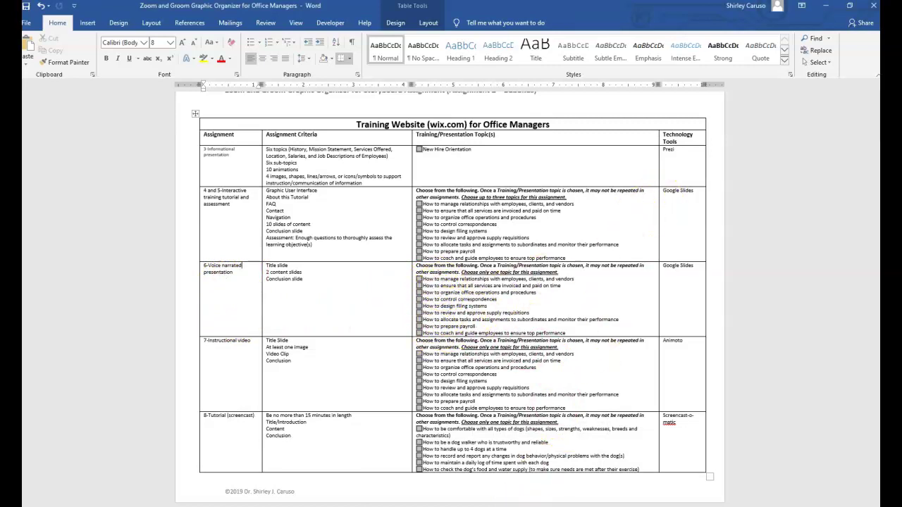
pyautogui.hotkey('alt', 'Tab')
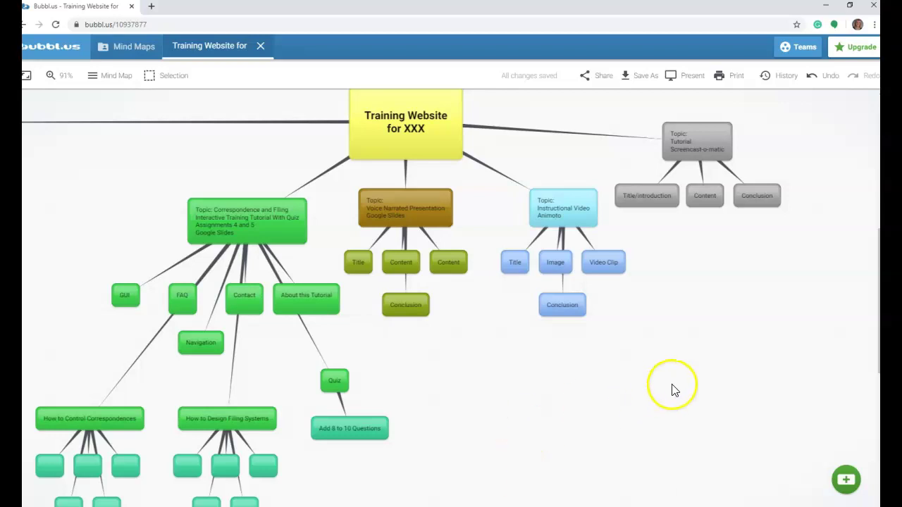
pyautogui.moveTo(737, 288); pyautogui.dragTo(614, 306)
pyautogui.moveTo(426, 215)
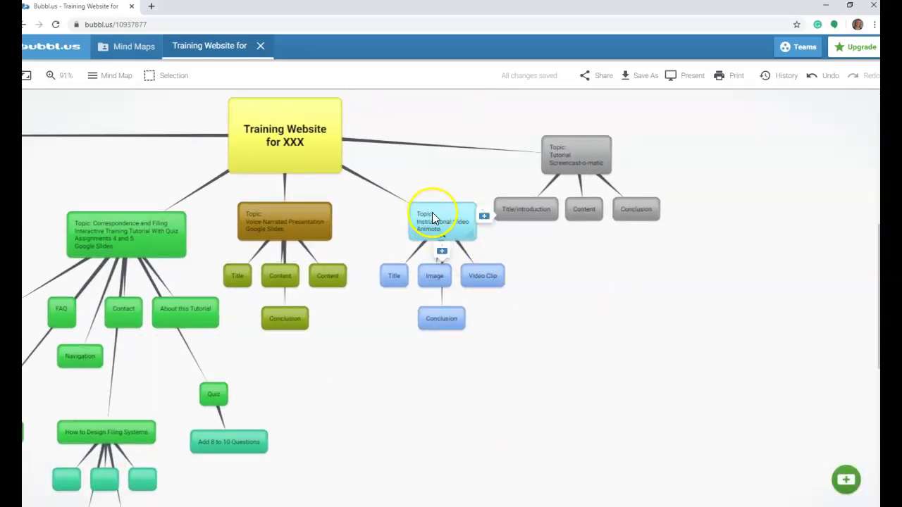
pyautogui.moveTo(396, 275)
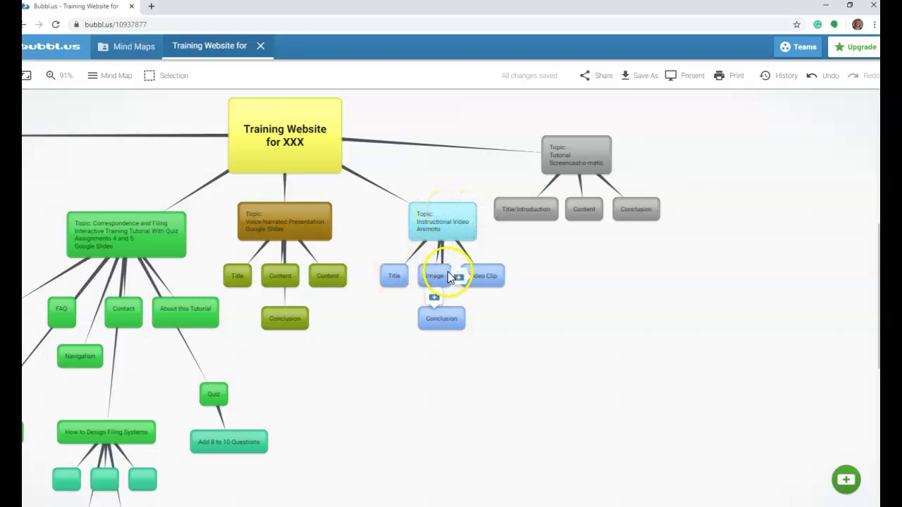
pyautogui.moveTo(496, 270)
pyautogui.moveTo(452, 318)
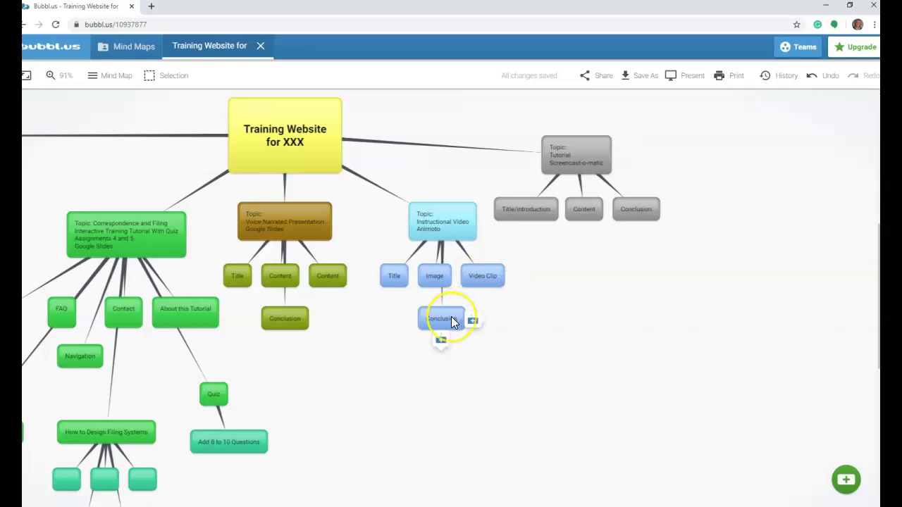
pyautogui.moveTo(424, 289)
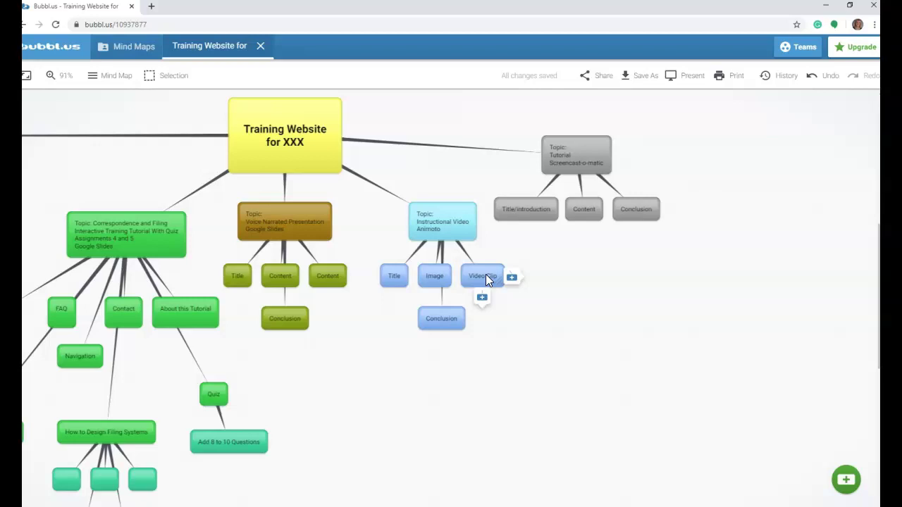
# Examine the "Tutorial" Screencast-o-matic topic with its child bubbles, and review the layout of the entire mind map
pyautogui.moveTo(690, 275); pyautogui.dragTo(603, 279)
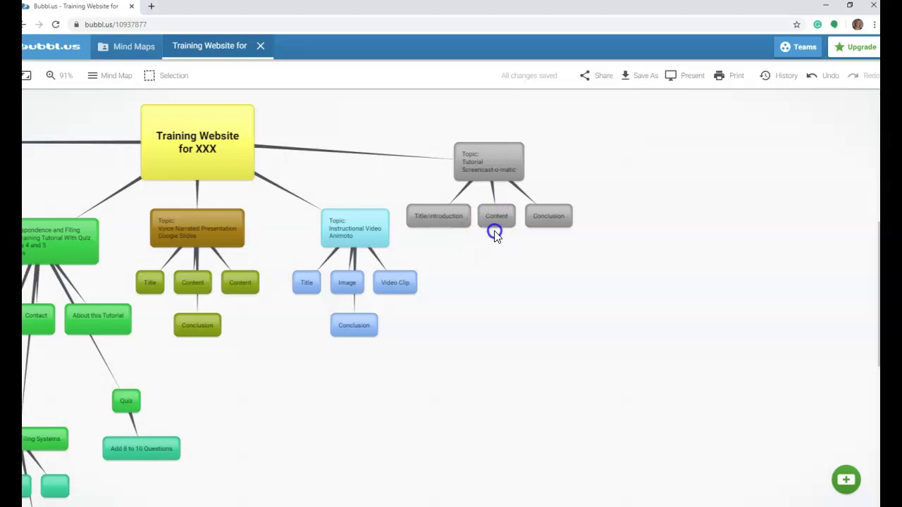
pyautogui.moveTo(491, 226)
pyautogui.moveTo(463, 155)
pyautogui.moveTo(411, 356); pyautogui.dragTo(674, 322)
pyautogui.scroll(-2, 655, 350)
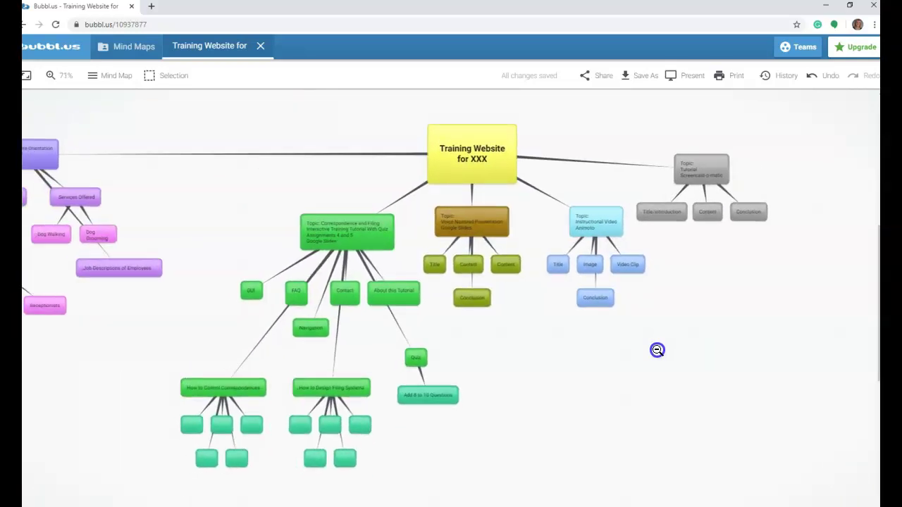
pyautogui.scroll(-1, 656, 350)
pyautogui.moveTo(228, 235); pyautogui.dragTo(298, 223)
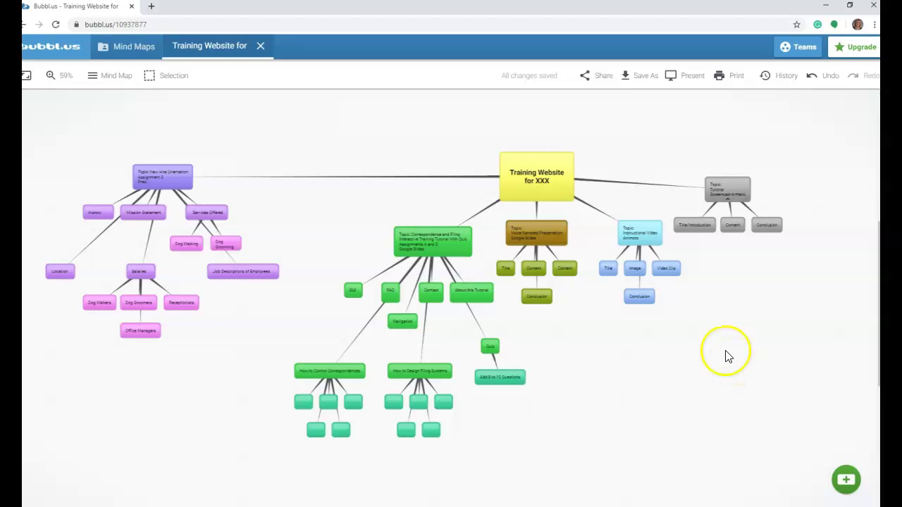
# Copy the HTML embed code of the mind map from its sharing options and close the sharing dialog
pyautogui.click(595, 84)
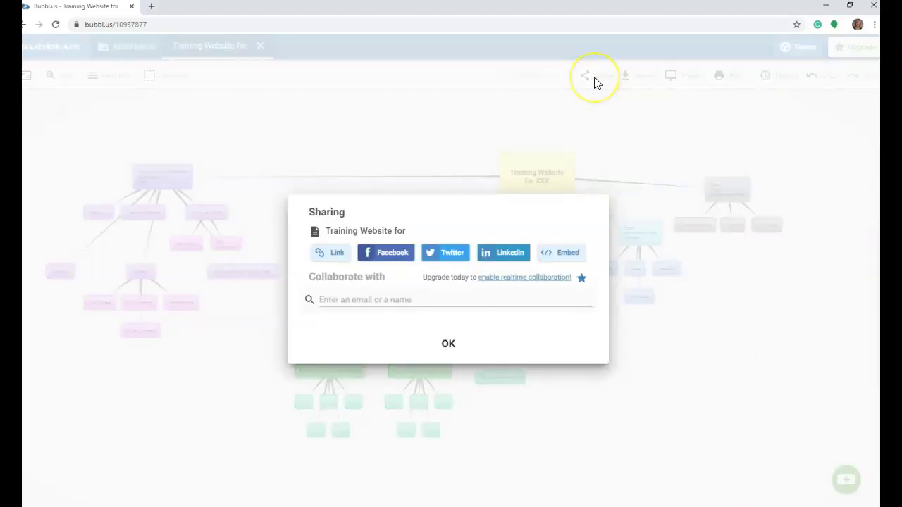
pyautogui.click(560, 255)
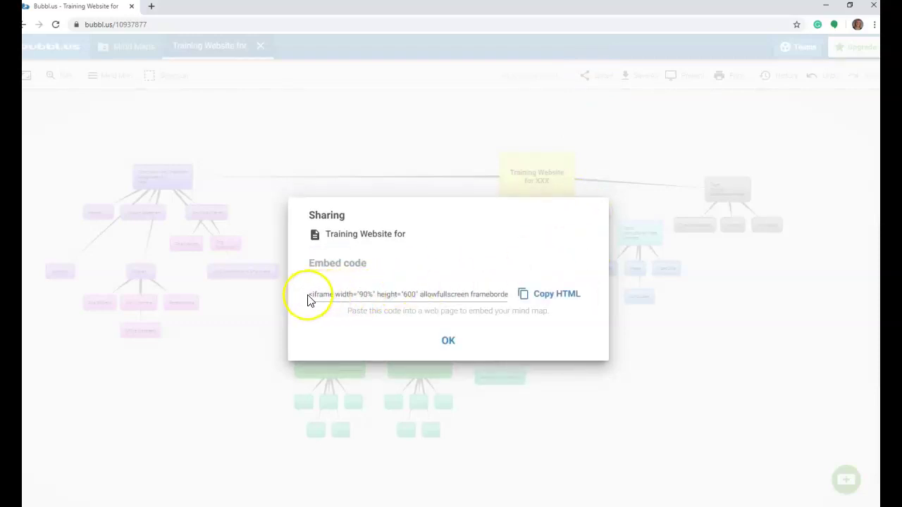
pyautogui.moveTo(309, 295); pyautogui.dragTo(569, 307)
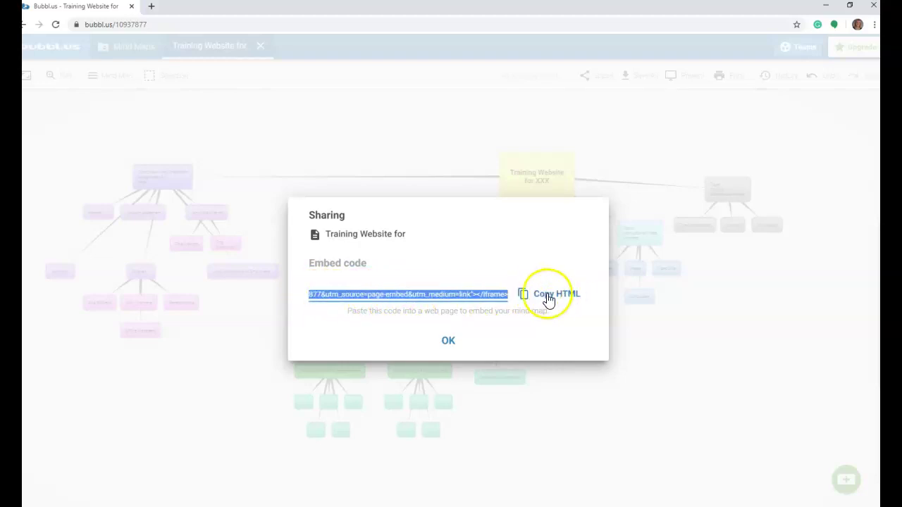
pyautogui.click(548, 299)
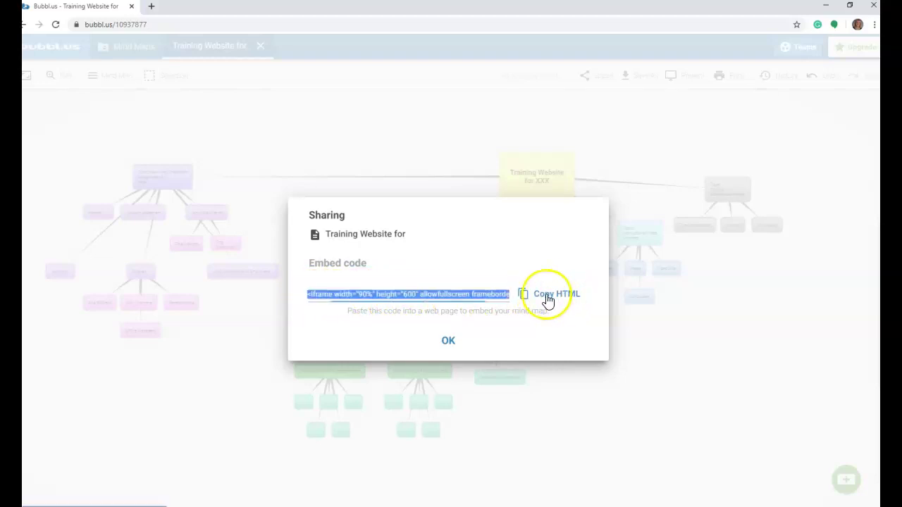
pyautogui.click(448, 342)
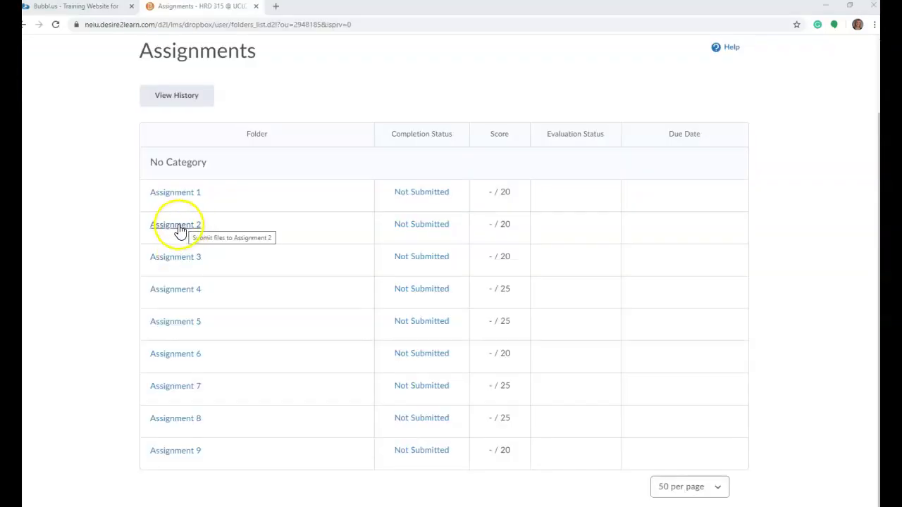
# Open the Assignment 2 submission page in the course site and review its storyboarding rubric down to the submission area
pyautogui.click(184, 229)
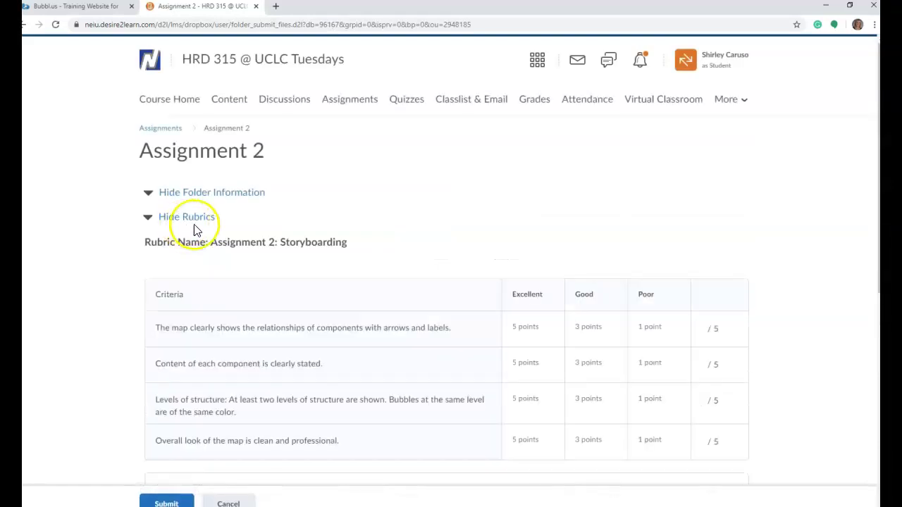
pyautogui.scroll(-3, 212, 232)
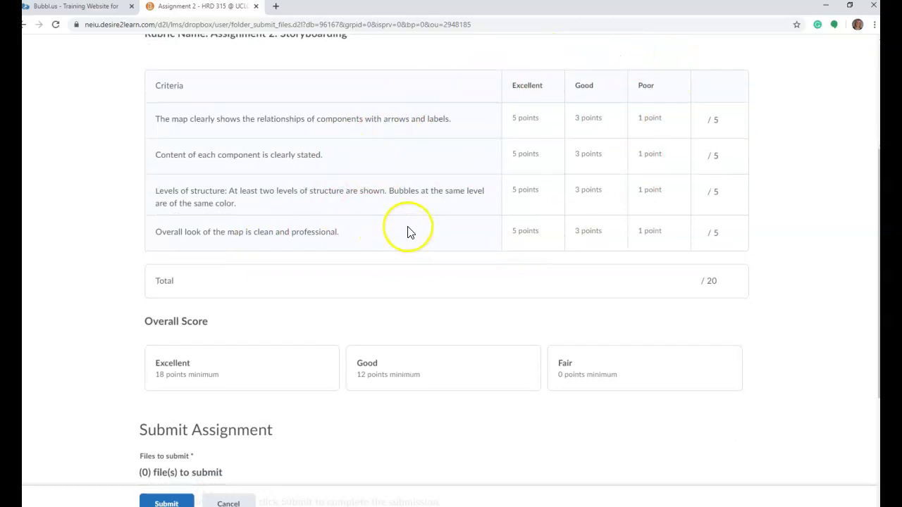
pyautogui.scroll(-3, 408, 232)
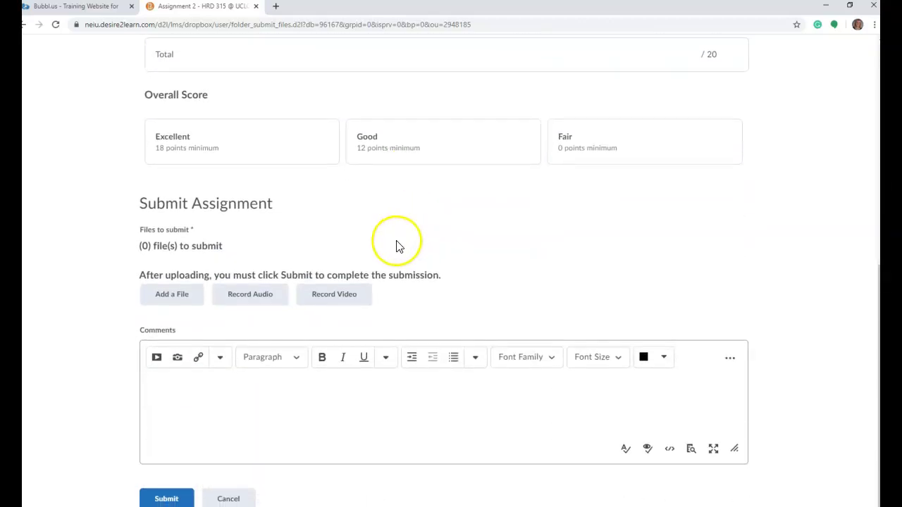
# Embed the Bubbl.us mind map in the Assignment 2 comments by pasting its copied embed code and allowing the external media
pyautogui.click(157, 359)
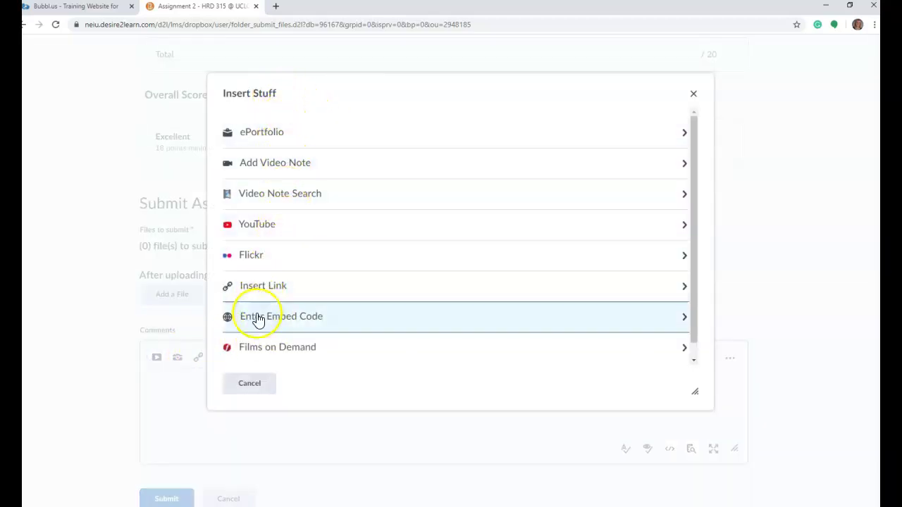
pyautogui.click(318, 319)
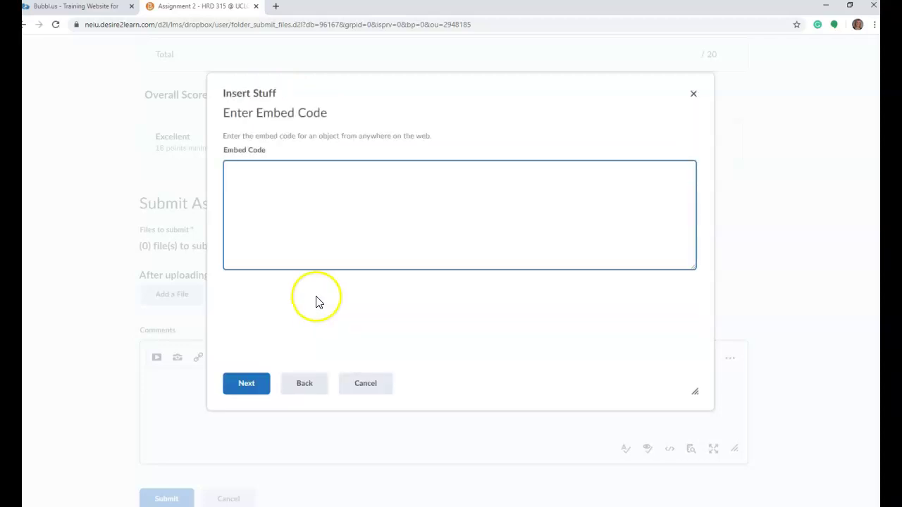
pyautogui.rightClick(248, 176)
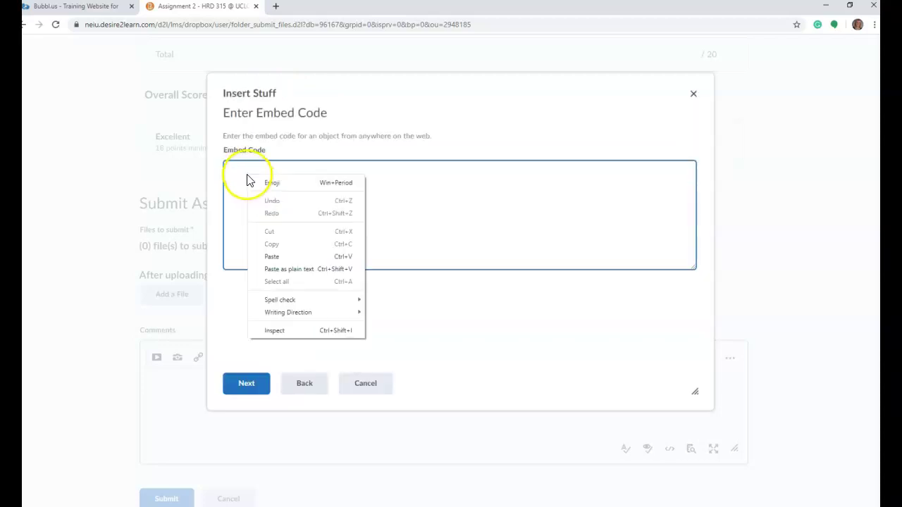
pyautogui.click(272, 256)
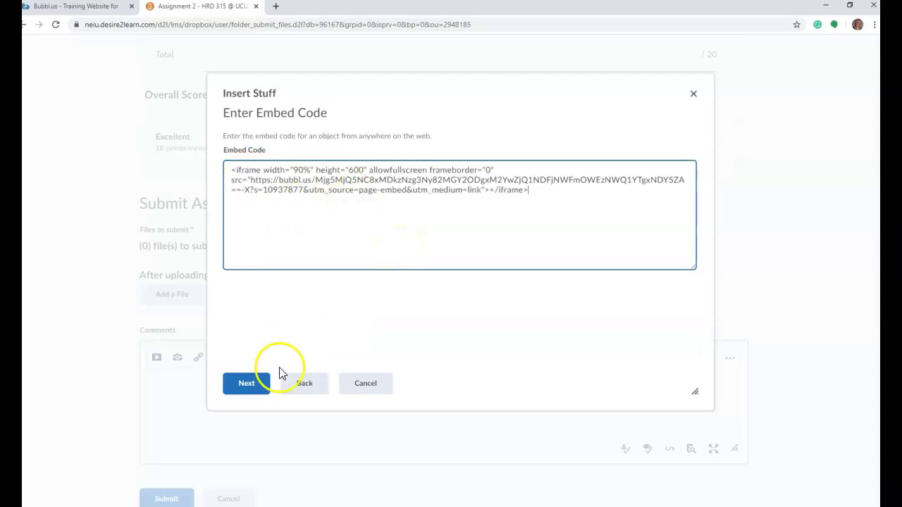
pyautogui.click(243, 386)
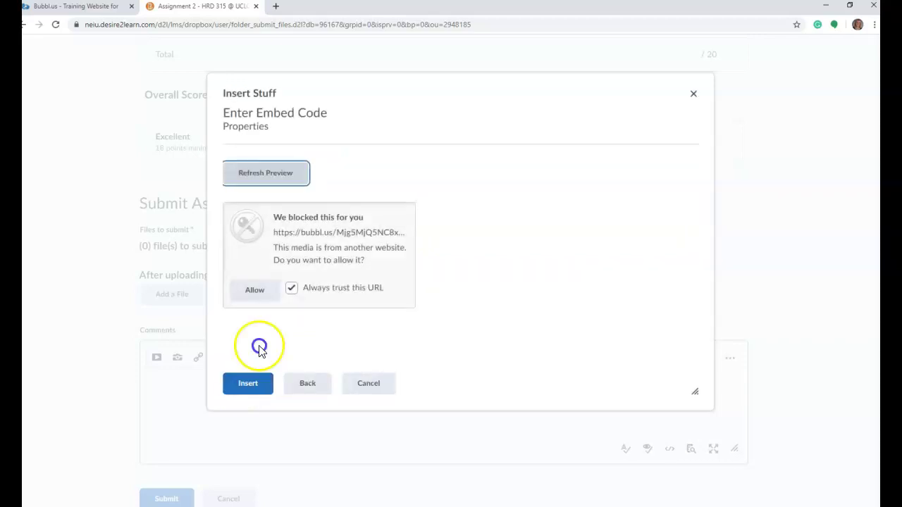
pyautogui.click(256, 292)
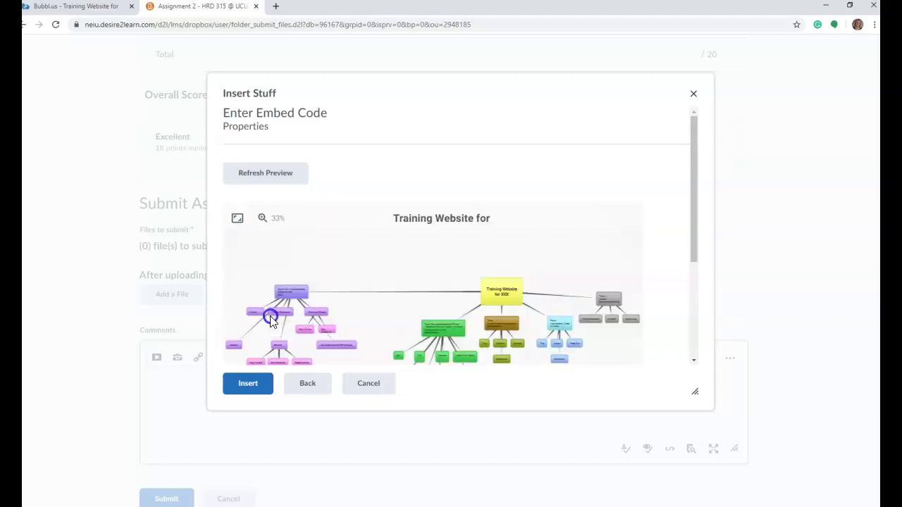
pyautogui.click(248, 384)
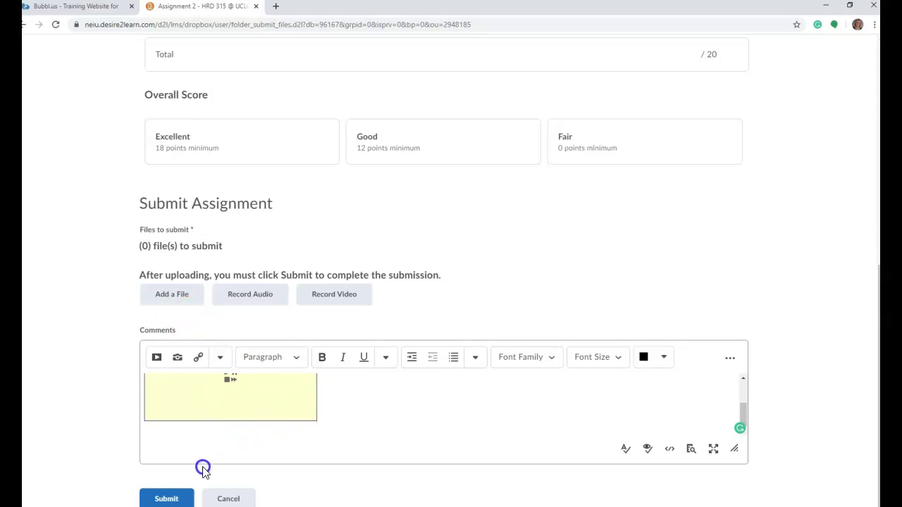
# Attach the file Assignment 1 Template.xlsx from the computer and submit Assignment 2
pyautogui.click(173, 299)
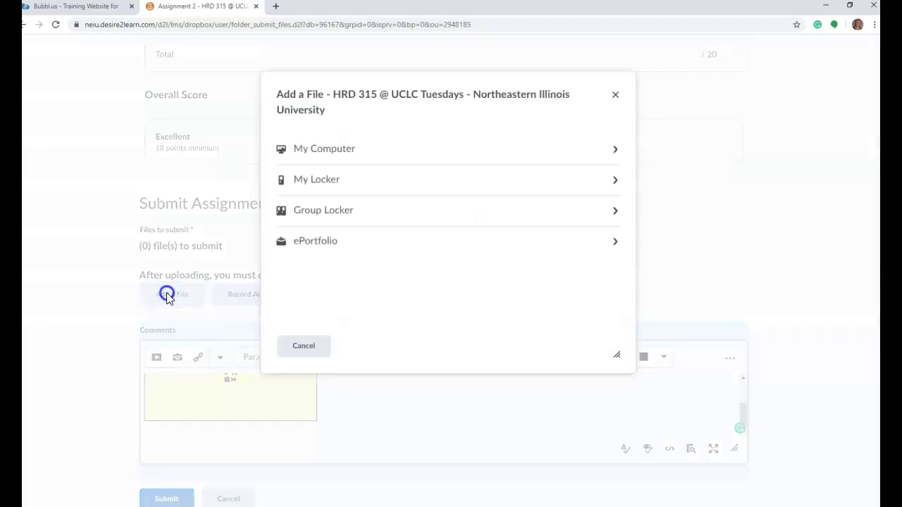
pyautogui.moveTo(80, 467); pyautogui.dragTo(415, 418)
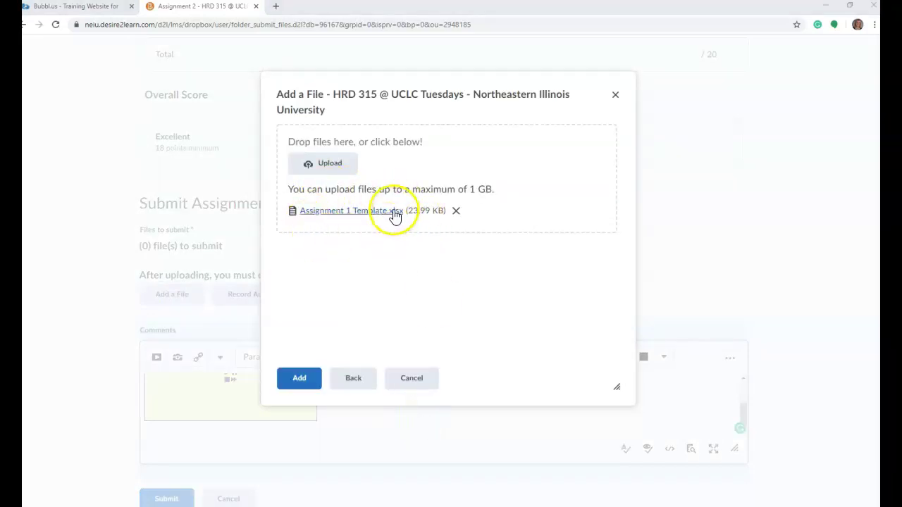
pyautogui.click(299, 379)
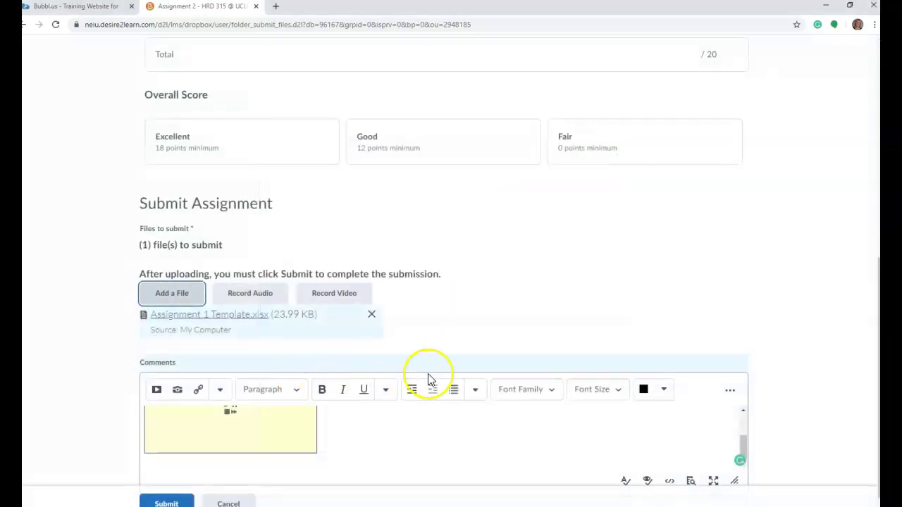
pyautogui.scroll(-1, 431, 378)
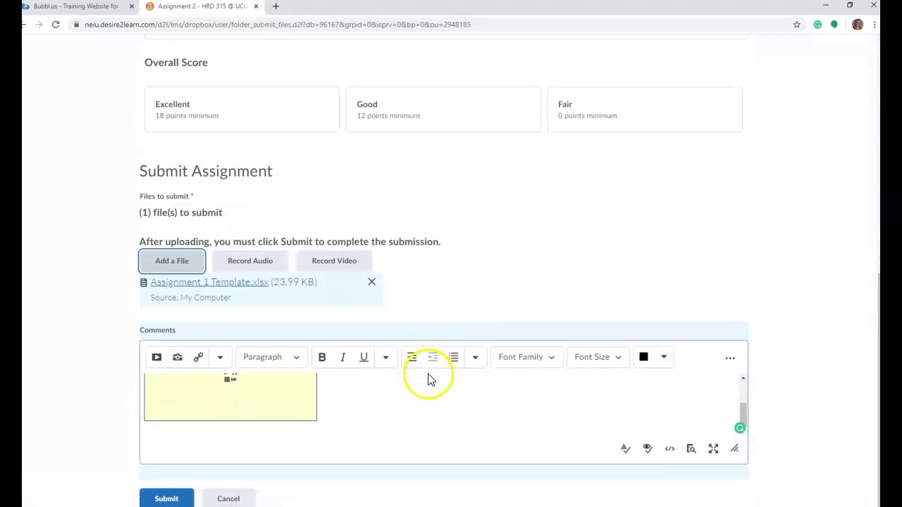
pyautogui.click(166, 498)
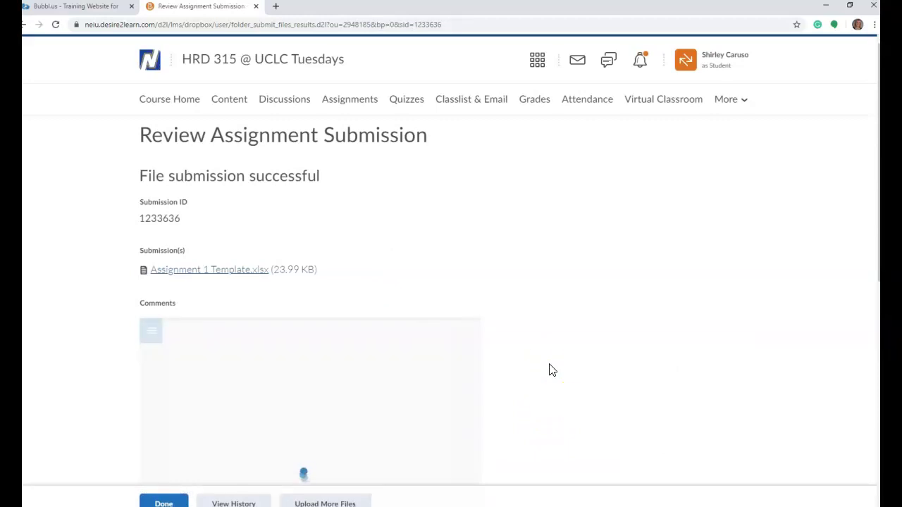
# Review the submitted file, embedded mind map and submission details, and finish the review to return to the assignments list
pyautogui.scroll(-3, 633, 328)
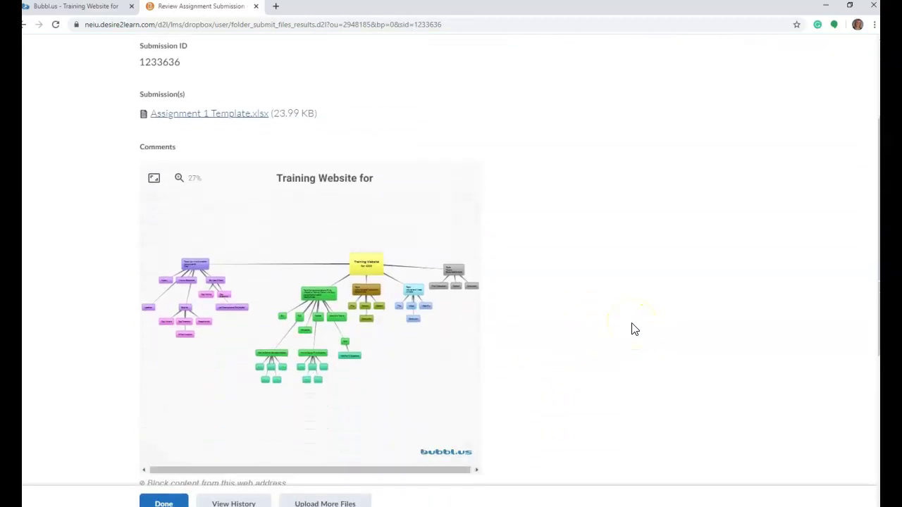
pyautogui.click(166, 122)
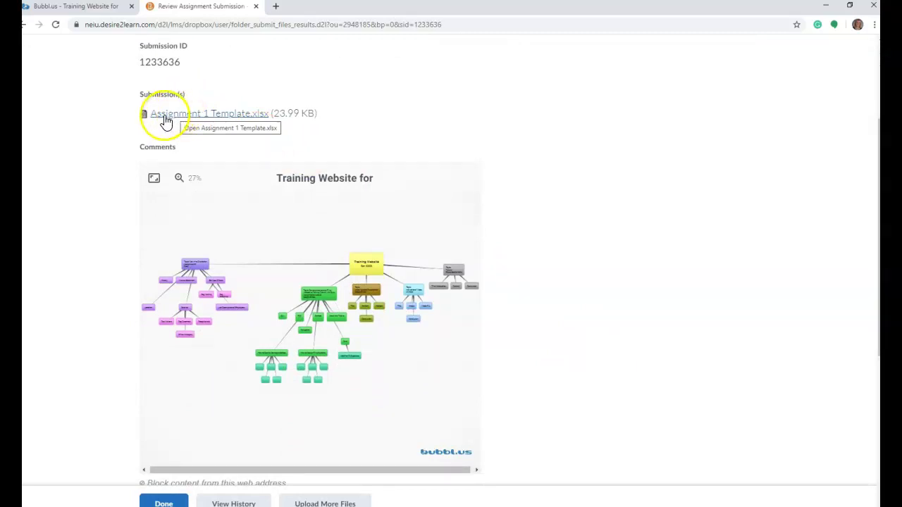
pyautogui.scroll(-2, 610, 260)
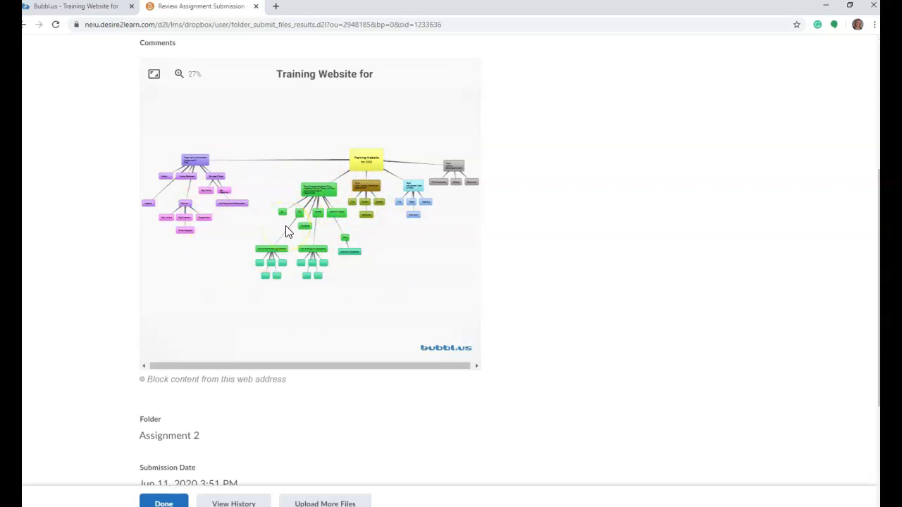
pyautogui.scroll(-3, 637, 215)
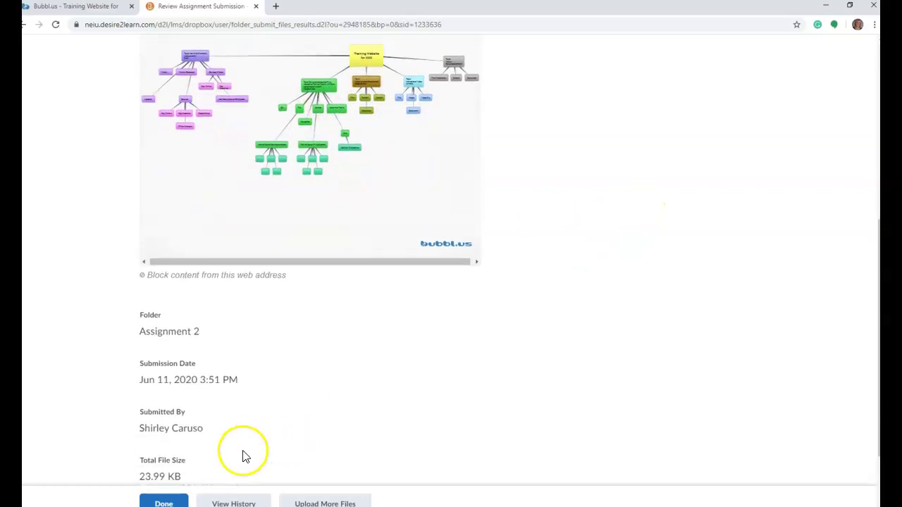
pyautogui.click(169, 502)
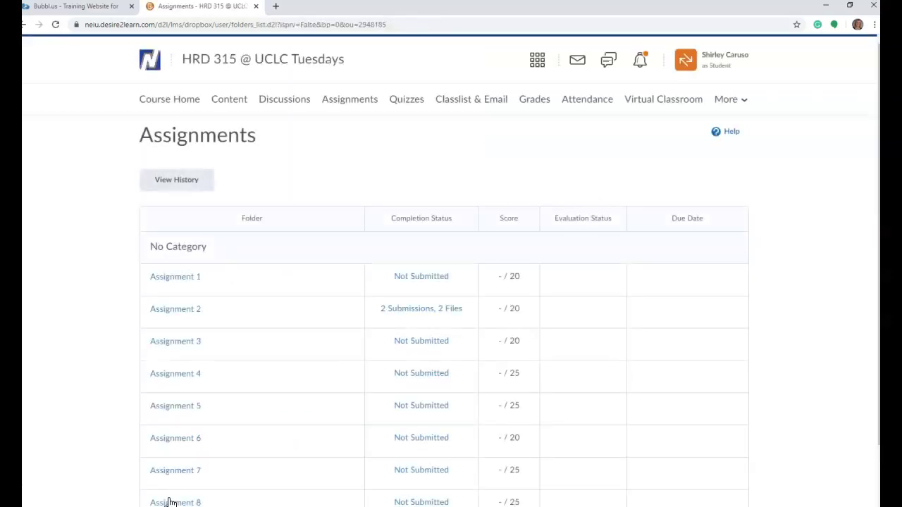
# Check the completion status of Assignment 2 in the list of assignments
pyautogui.scroll(-2, 507, 331)
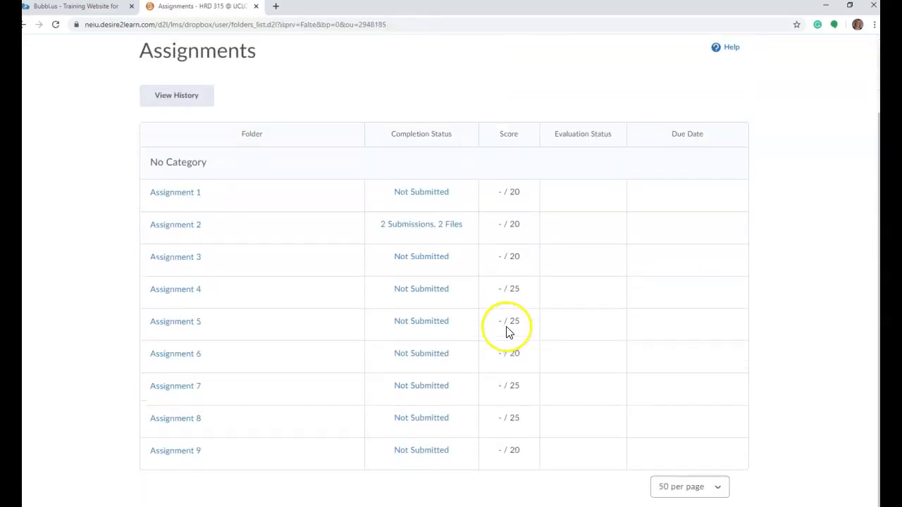
pyautogui.scroll(2, 505, 331)
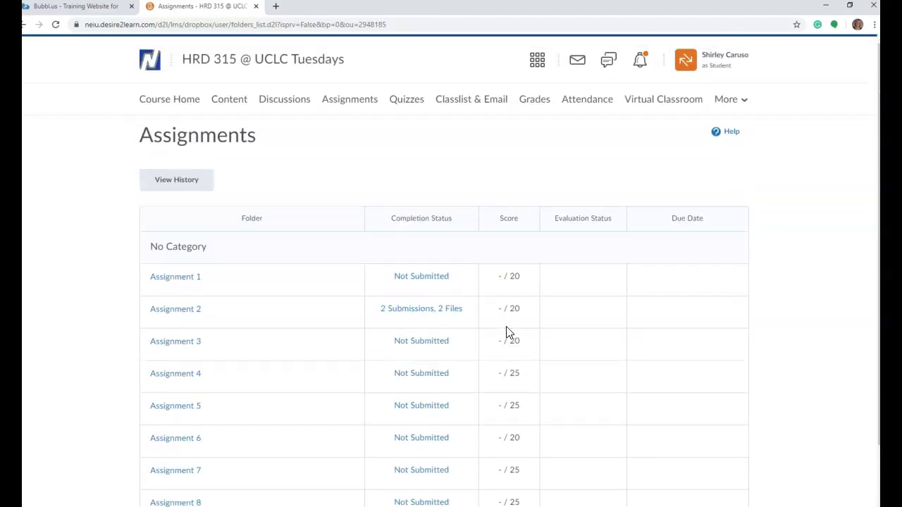
pyautogui.click(489, 313)
pyautogui.click(429, 341)
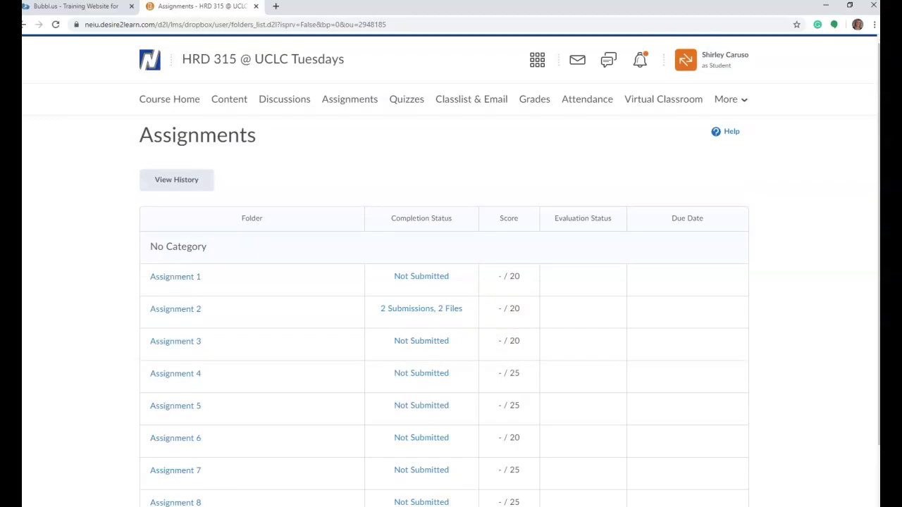